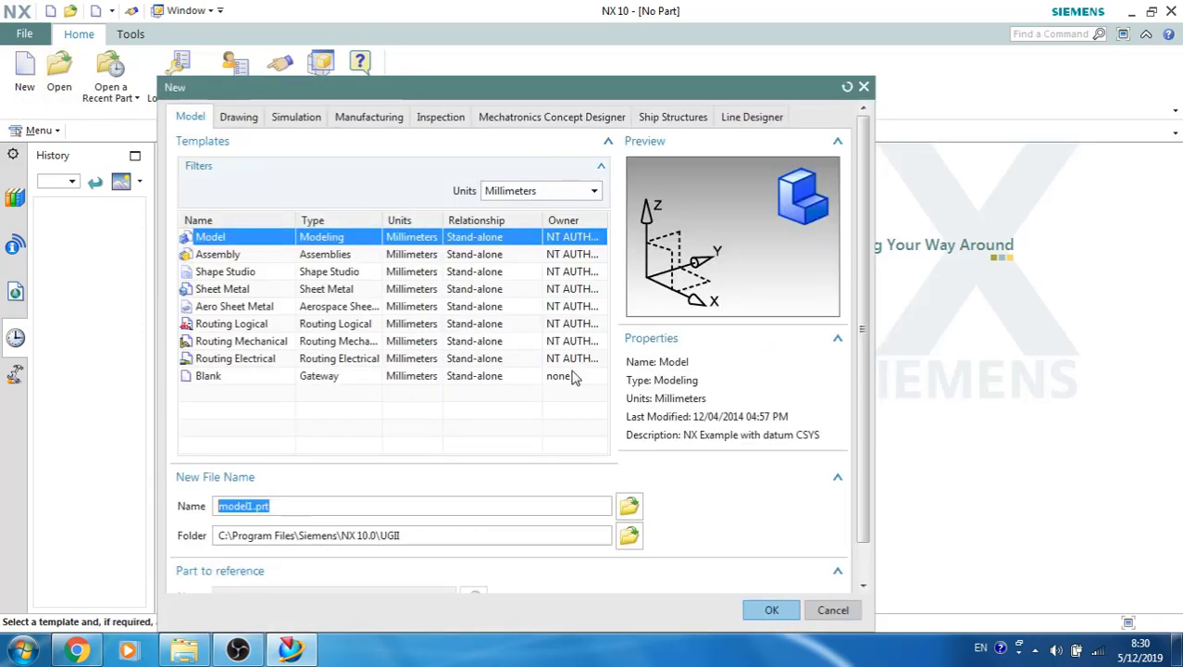
# - Create the millimetre Model part model1.prt and start a sketch on the XY datum plane
pyautogui.click(757, 609)
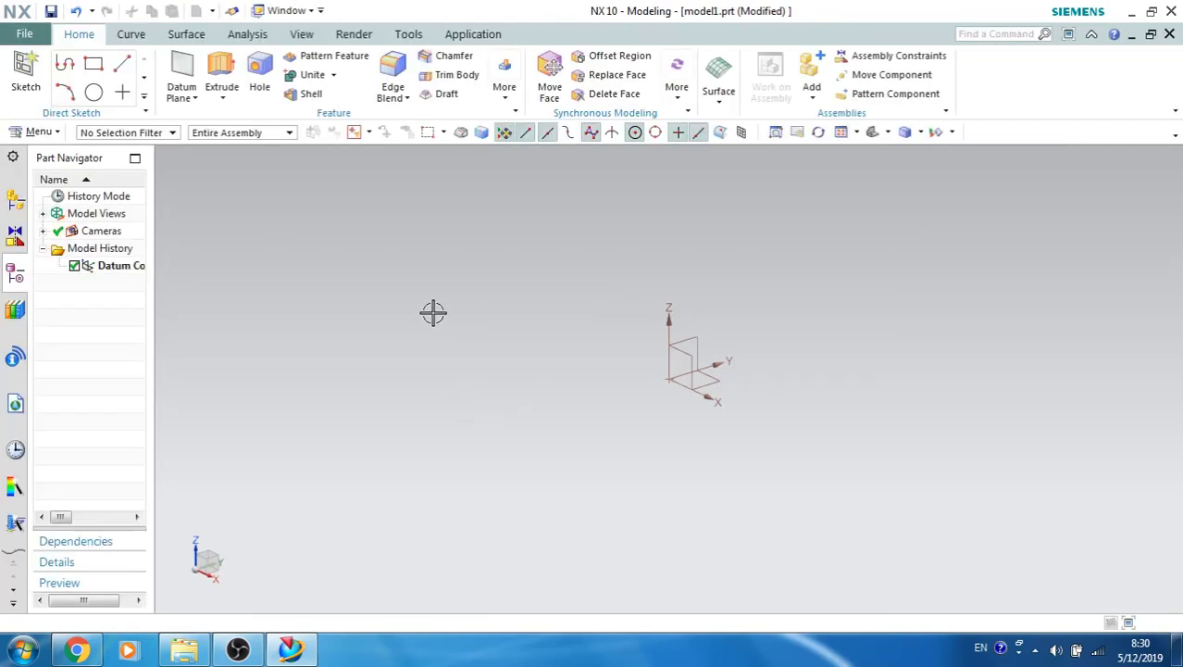
pyautogui.click(25, 74)
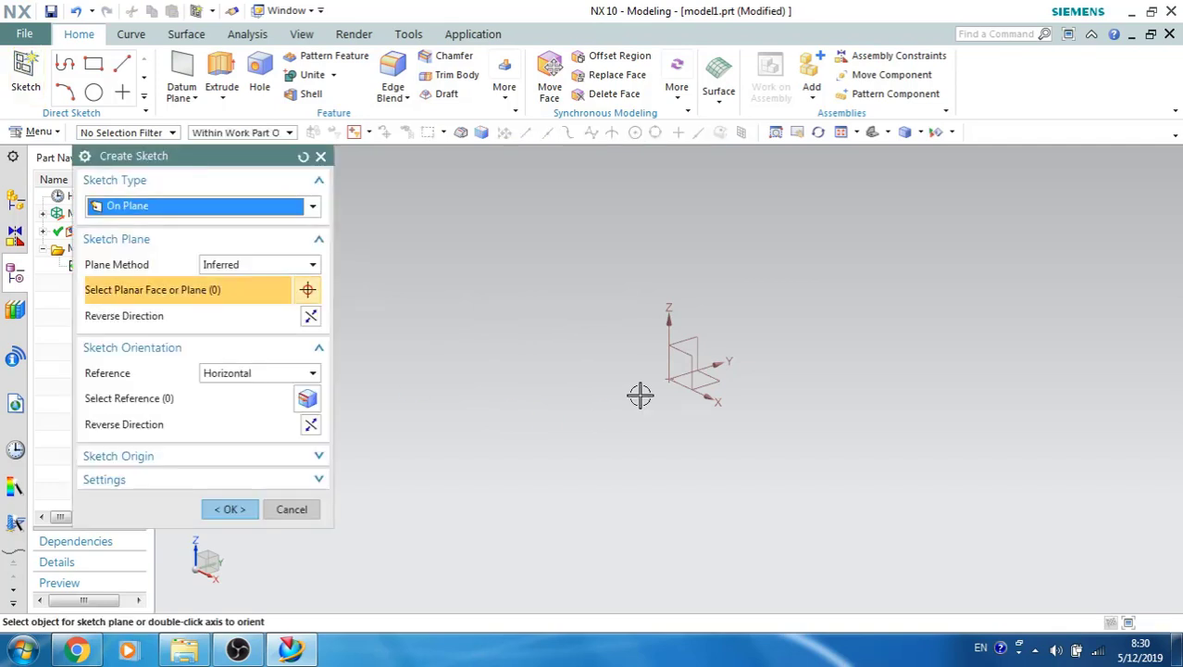
pyautogui.click(702, 380)
pyautogui.click(225, 512)
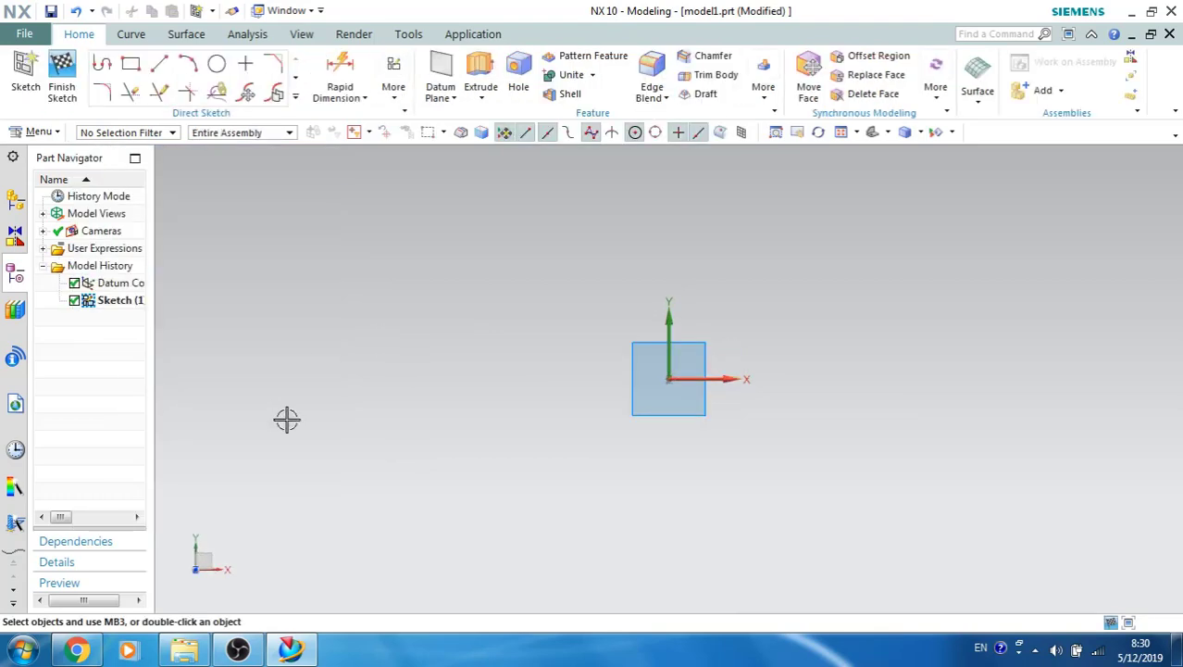
# - Turn off Continuous Auto Dimensioning for the sketch
pyautogui.click(217, 67)
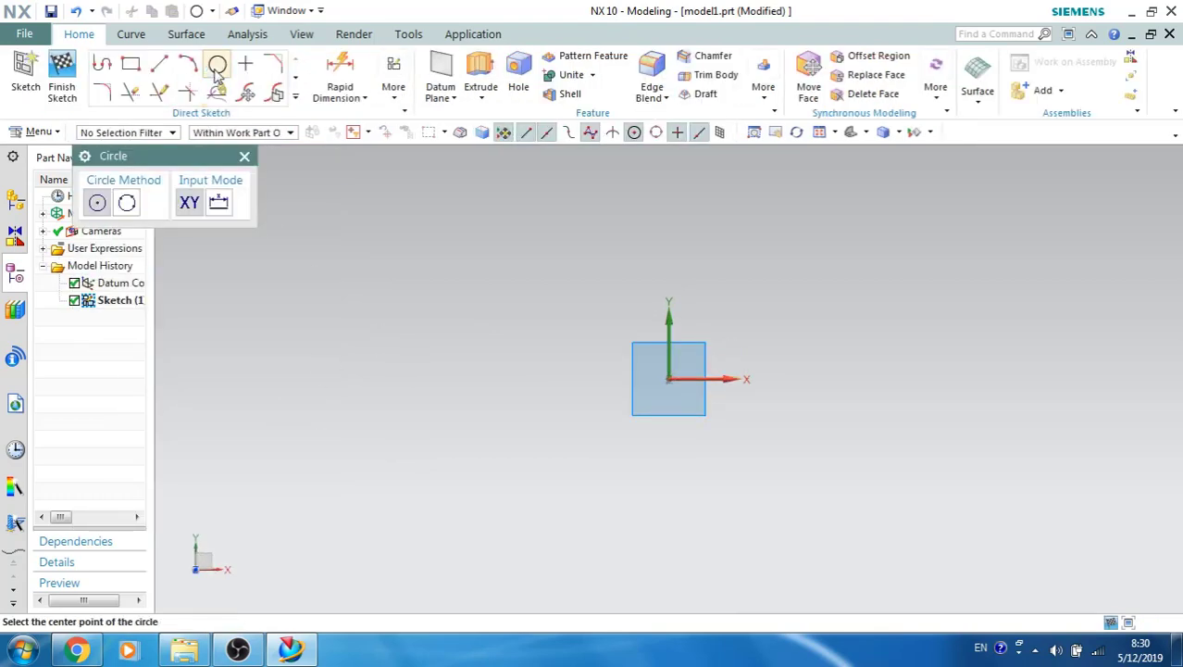
pyautogui.press('Escape')
pyautogui.click(393, 90)
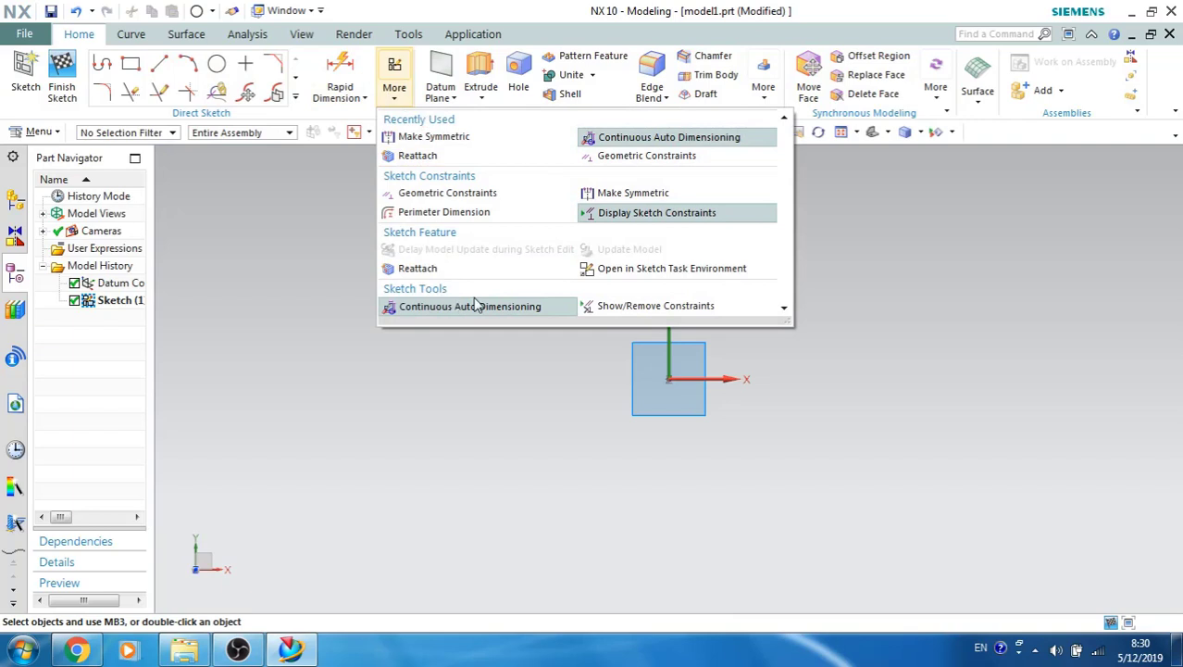
pyautogui.click(634, 137)
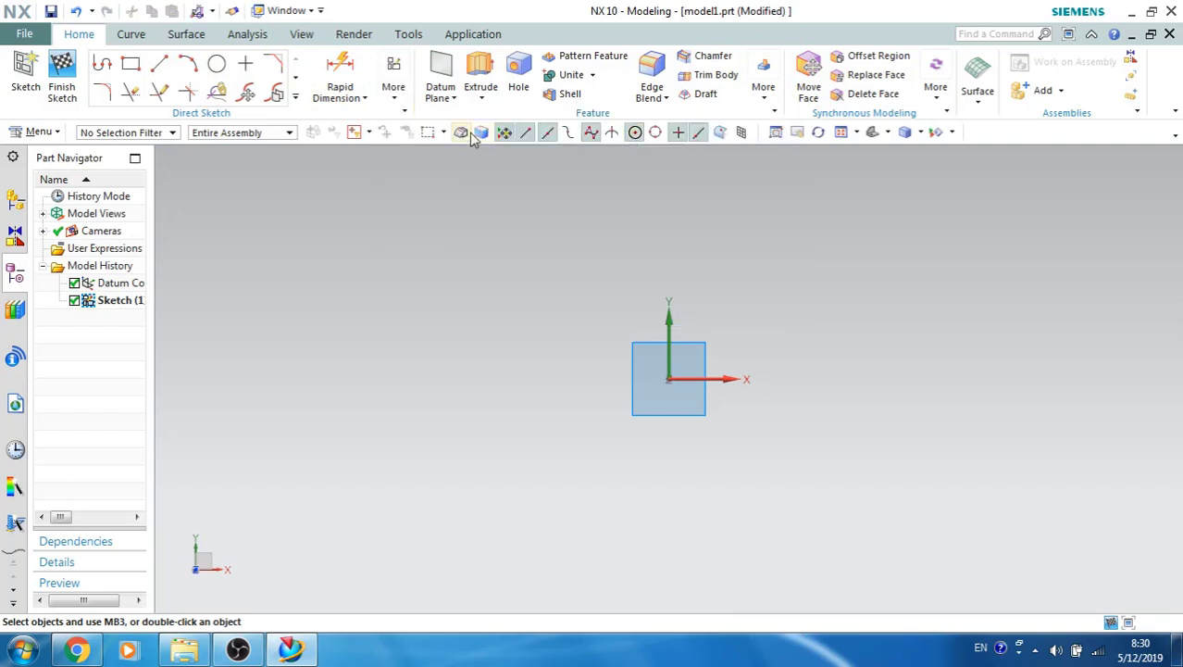
pyautogui.click(396, 93)
pyautogui.click(563, 360)
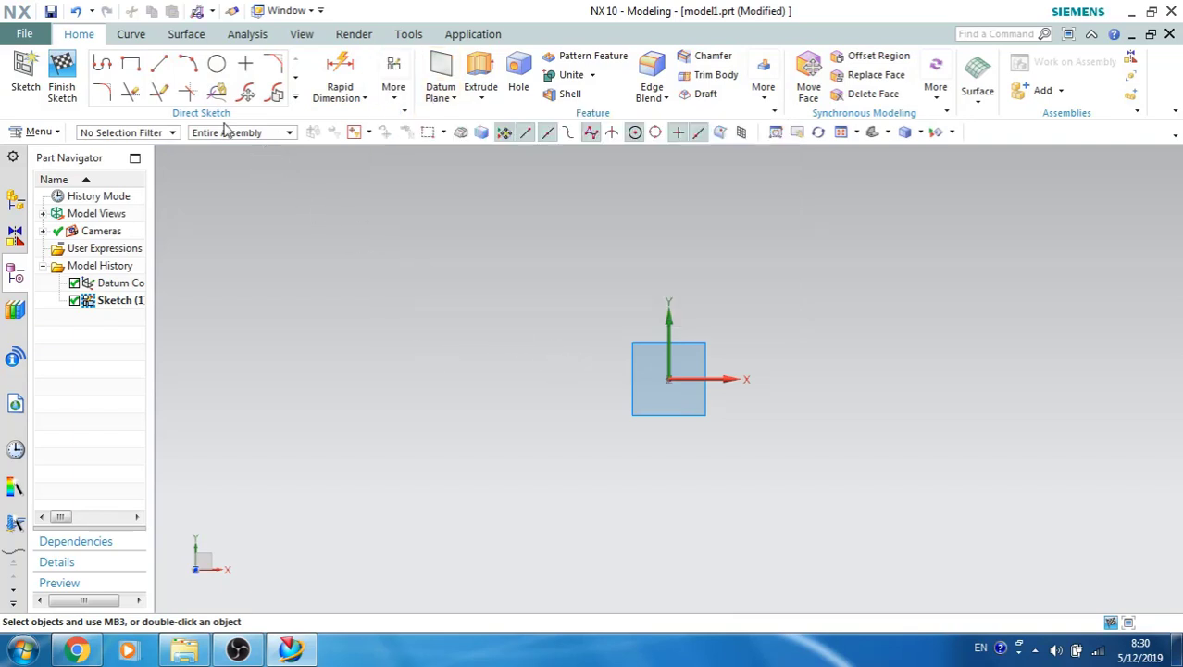
# - Sketch a circle about 112 mm in diameter centred on the origin
pyautogui.click(218, 68)
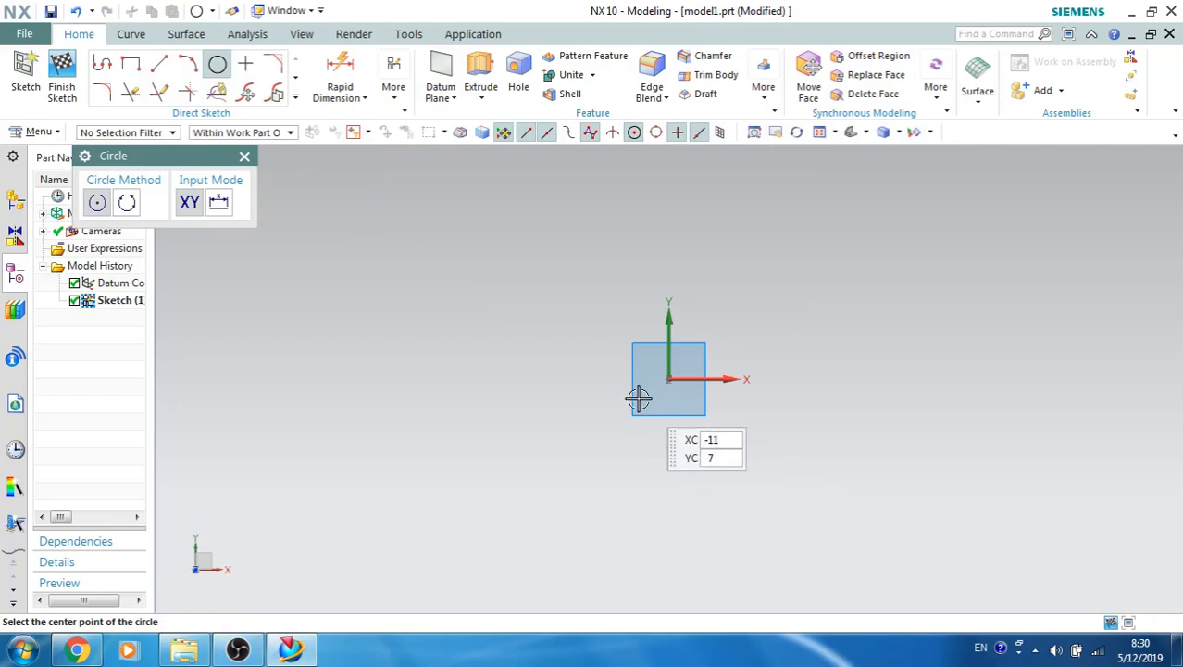
pyautogui.click(667, 379)
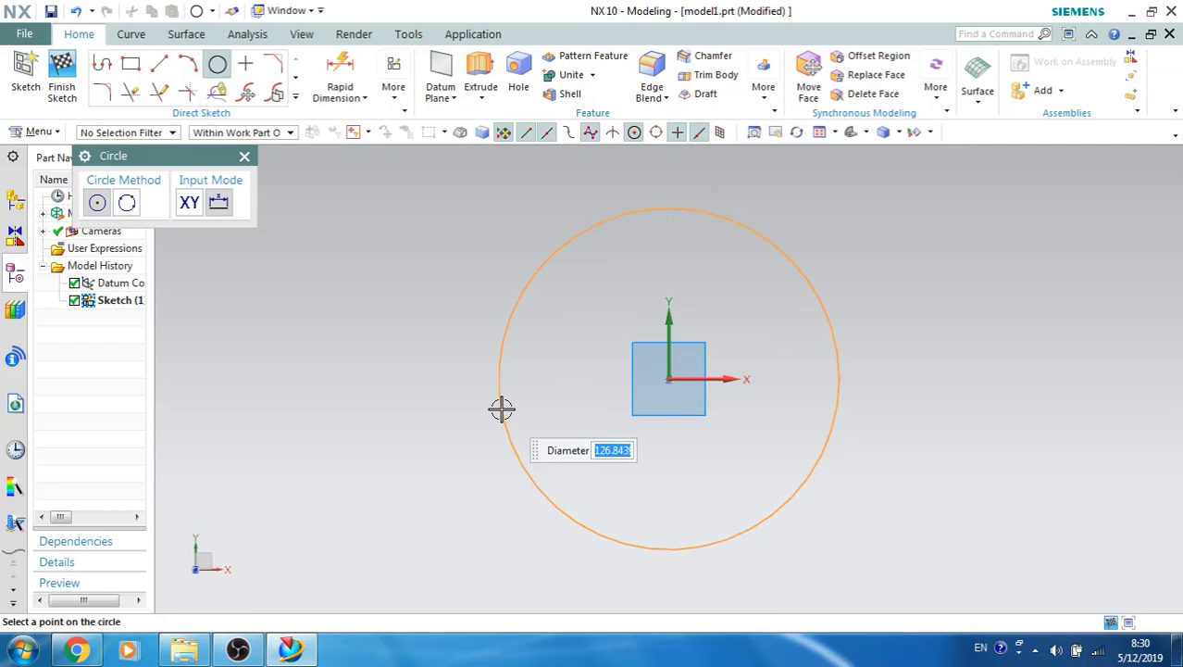
pyautogui.click(521, 412)
pyautogui.press('Escape')
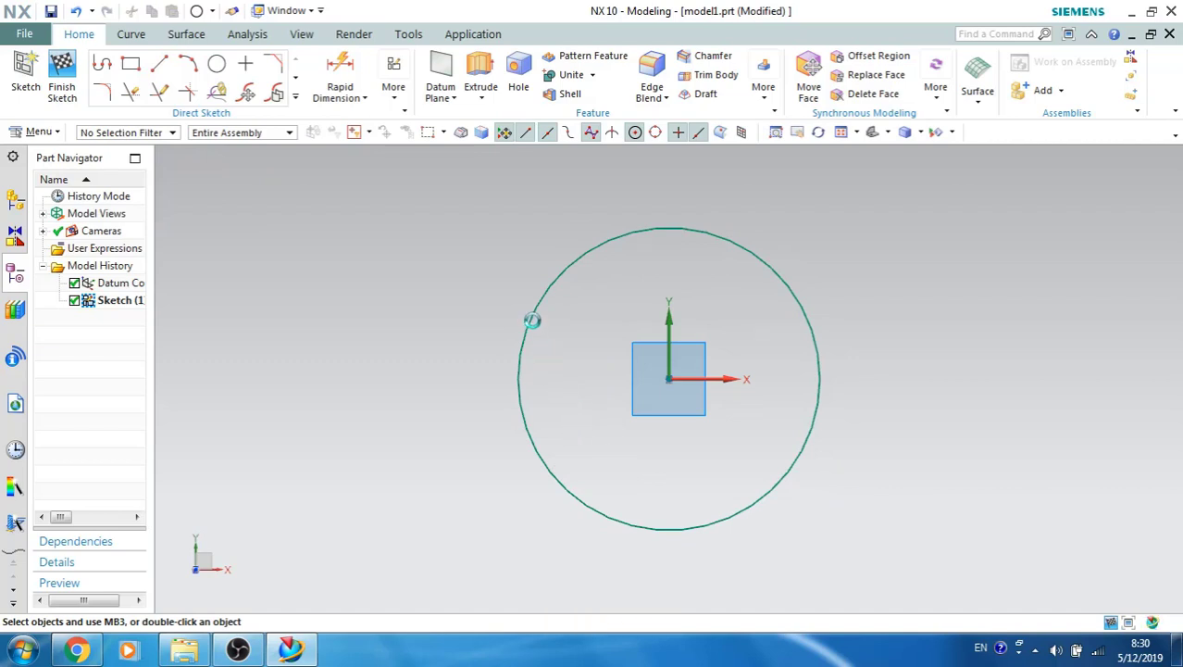
# - Dimension the circle's diameter to 42 mm and finish the sketch
pyautogui.press('d')
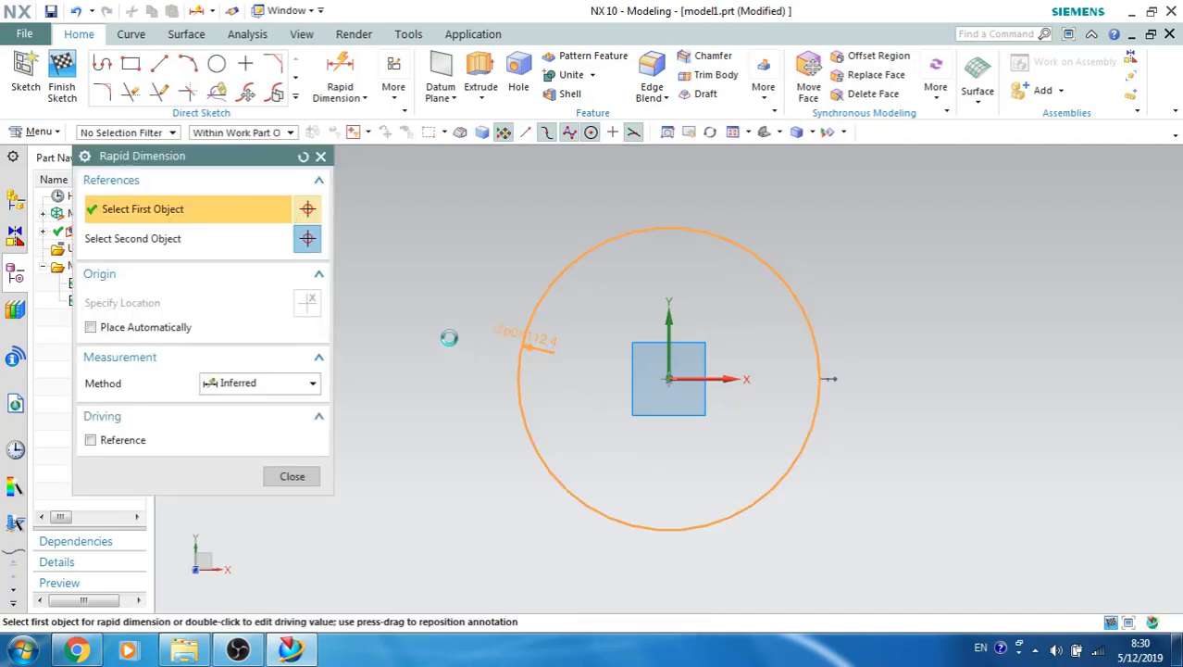
pyautogui.click(523, 331)
pyautogui.click(450, 338)
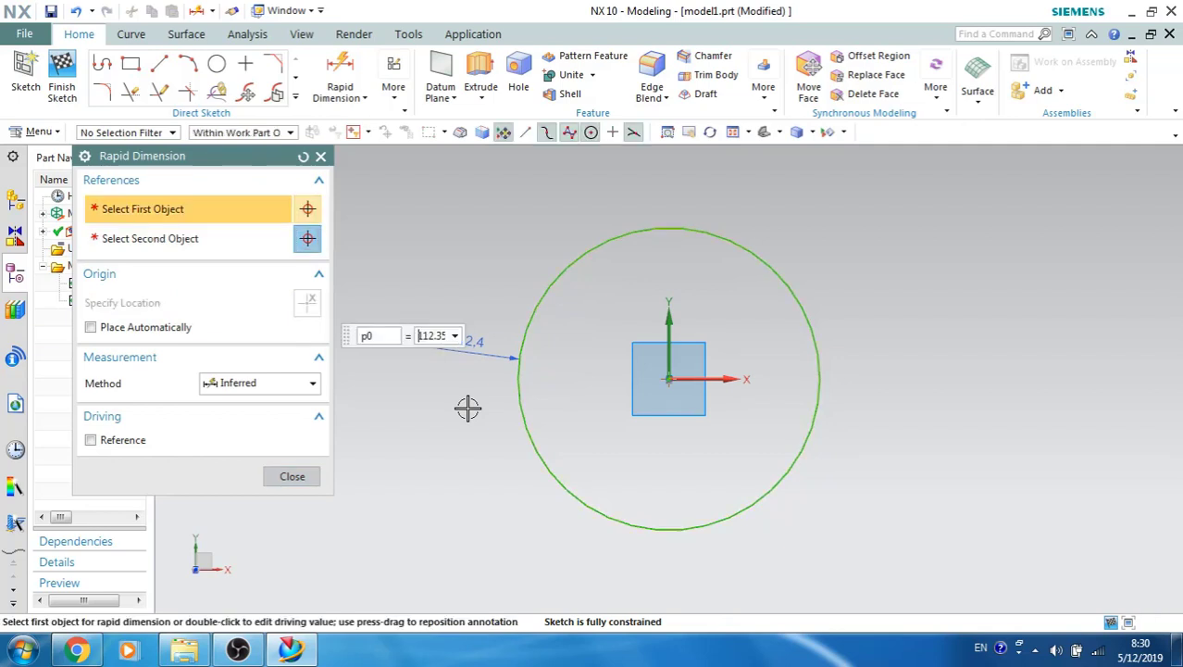
pyautogui.click(452, 335)
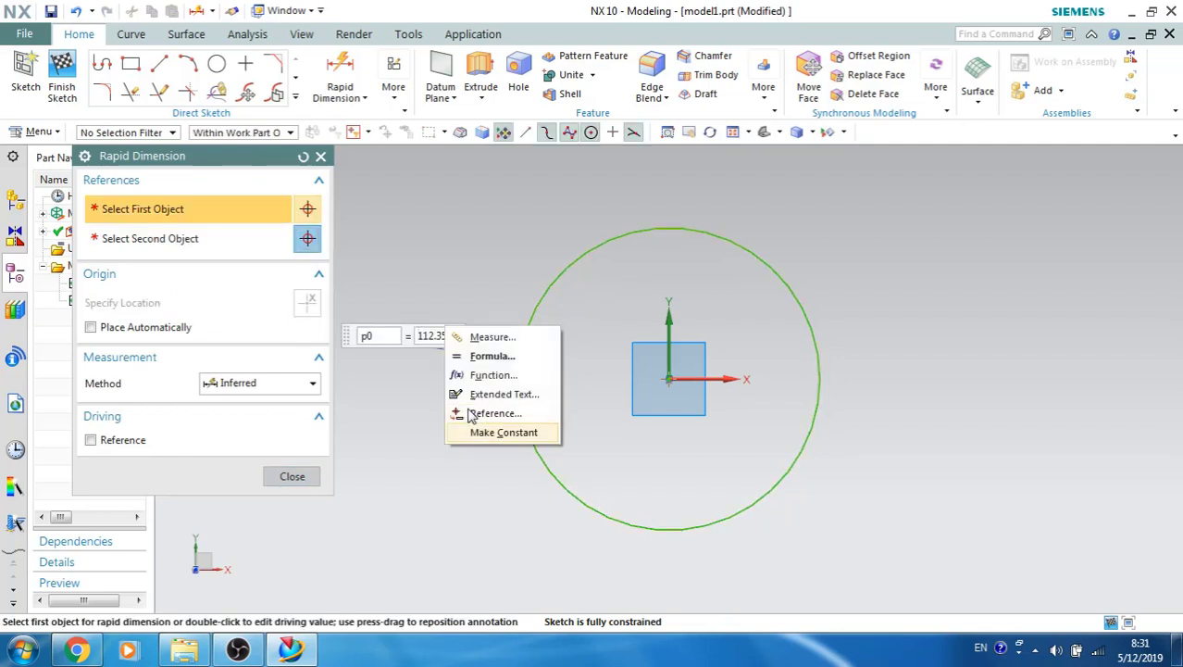
pyautogui.press('Escape')
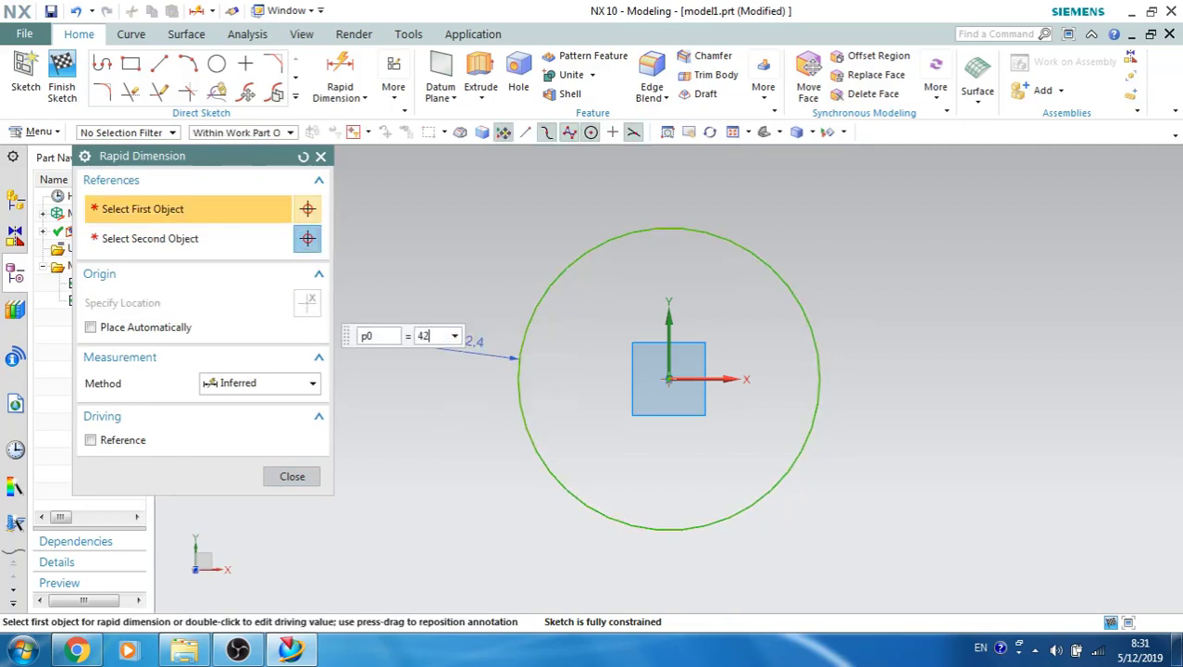
pyautogui.press('Return')
pyautogui.press('Escape')
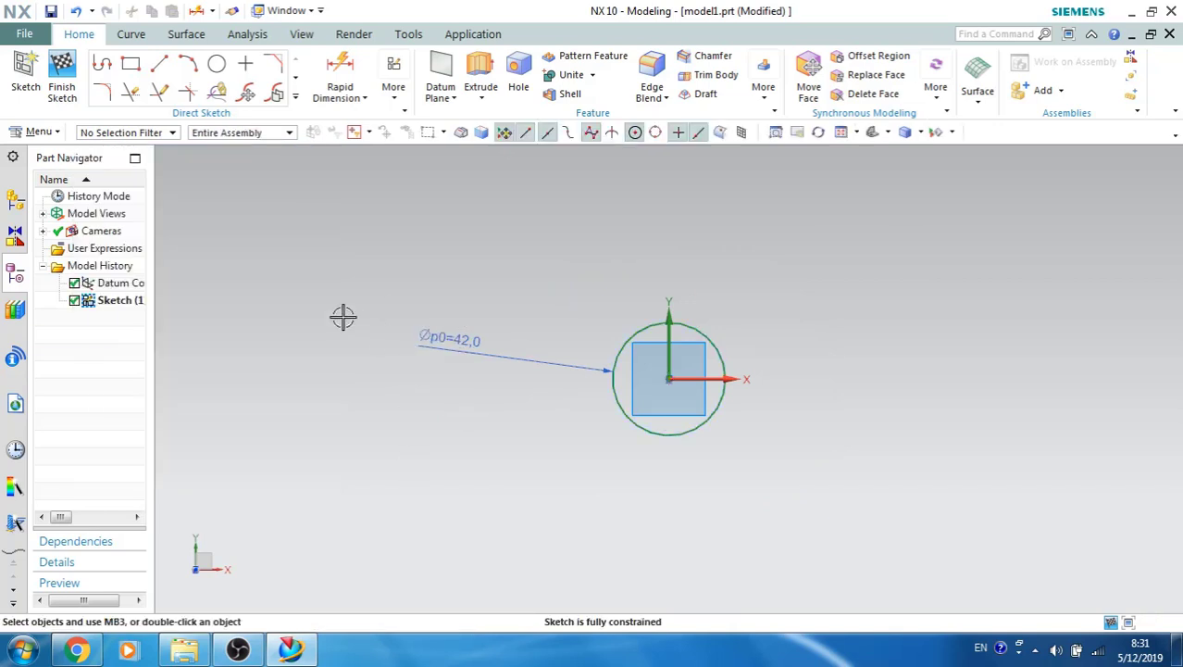
pyautogui.click(61, 81)
# - Extrude the circle with a Symmetric Value of 25/2 mm and Boolean set to None
pyautogui.moveTo(514, 419); pyautogui.dragTo(589, 313, button='middle')
pyautogui.scroll(3, 469, 435)
pyautogui.scroll(3, 469, 435)
pyautogui.press('Home')
pyautogui.scroll(2, 470, 435)
pyautogui.scroll(-3, 469, 435)
pyautogui.click(224, 79)
pyautogui.click(449, 281)
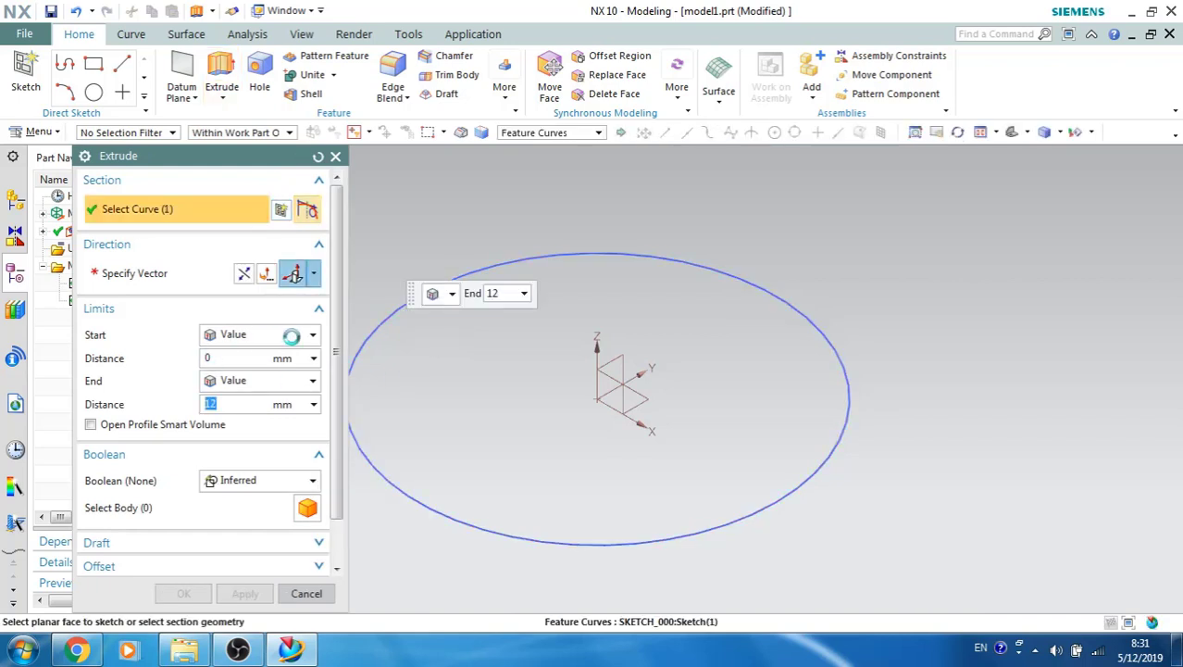
pyautogui.click(292, 335)
pyautogui.click(251, 370)
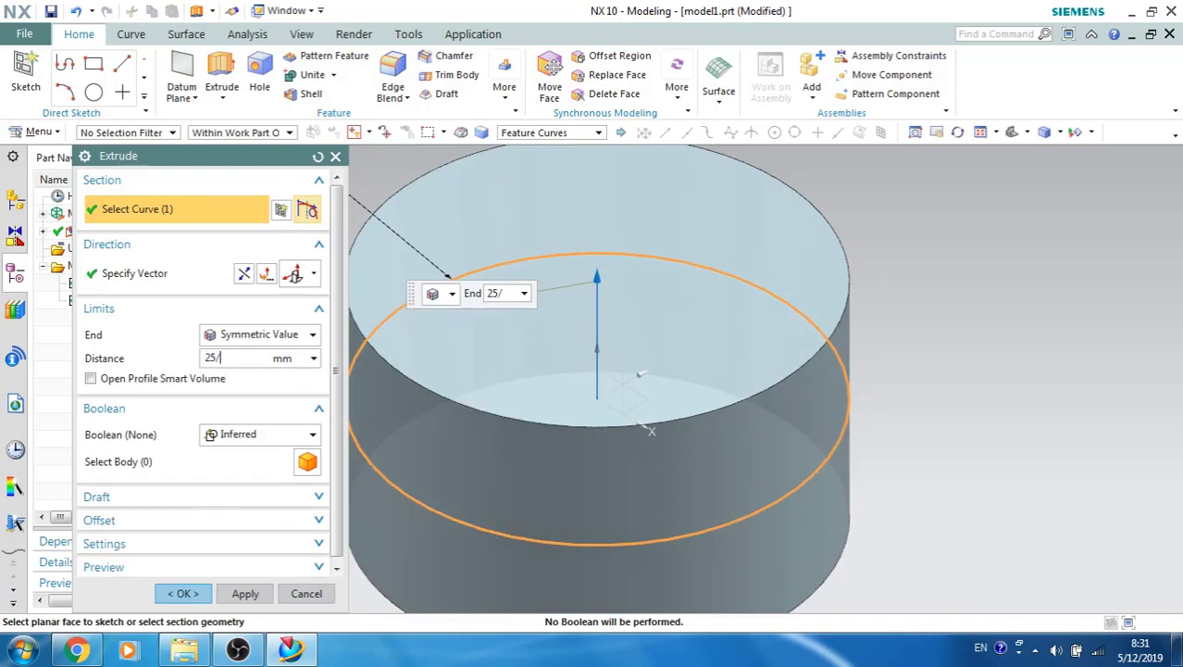
pyautogui.click(229, 434)
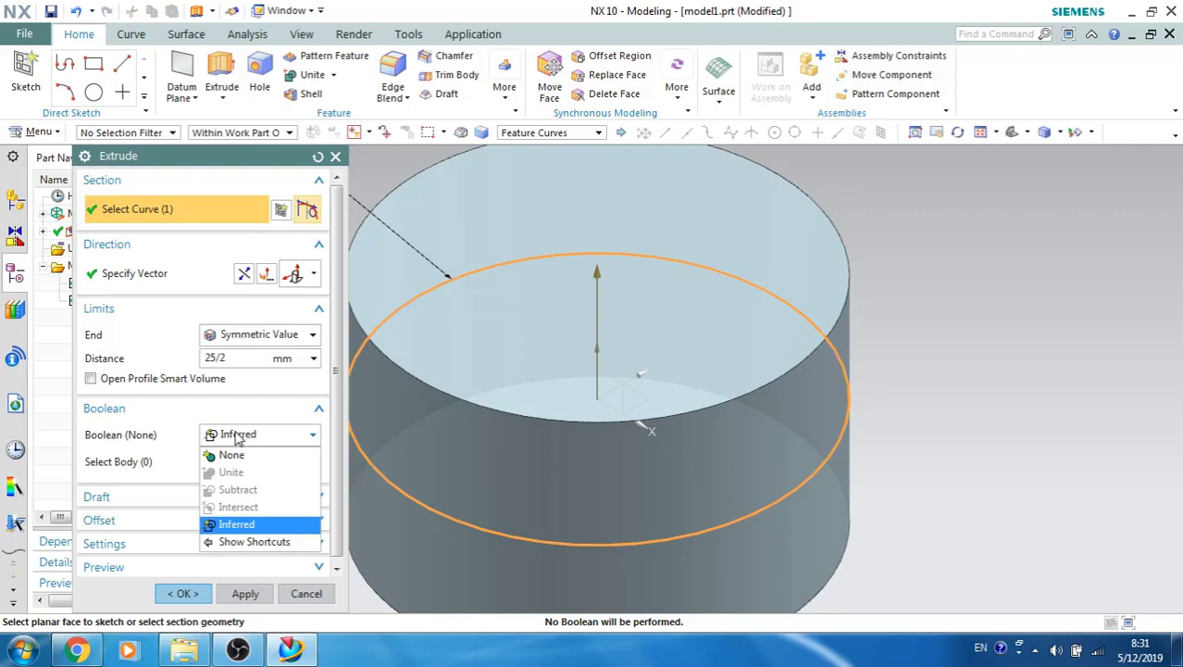
pyautogui.click(233, 457)
pyautogui.click(174, 593)
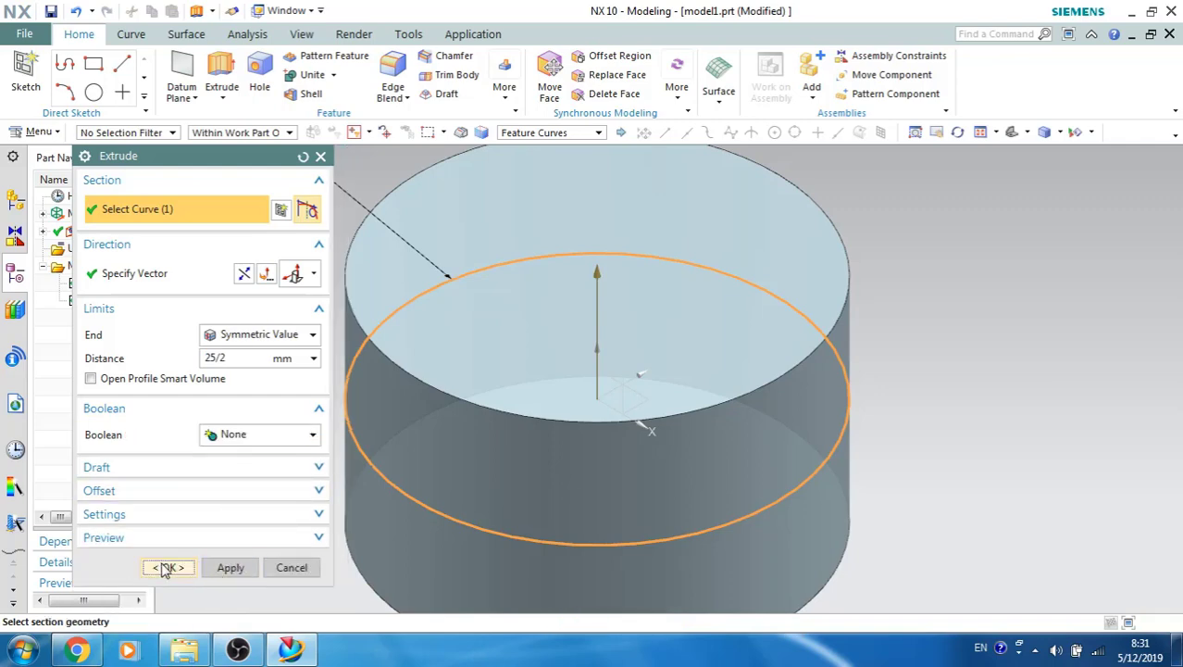
# - Start a new sketch on the XY plane of the datum coordinate system inside the cylinder
pyautogui.scroll(3, 321, 351)
pyautogui.scroll(-6, 321, 347)
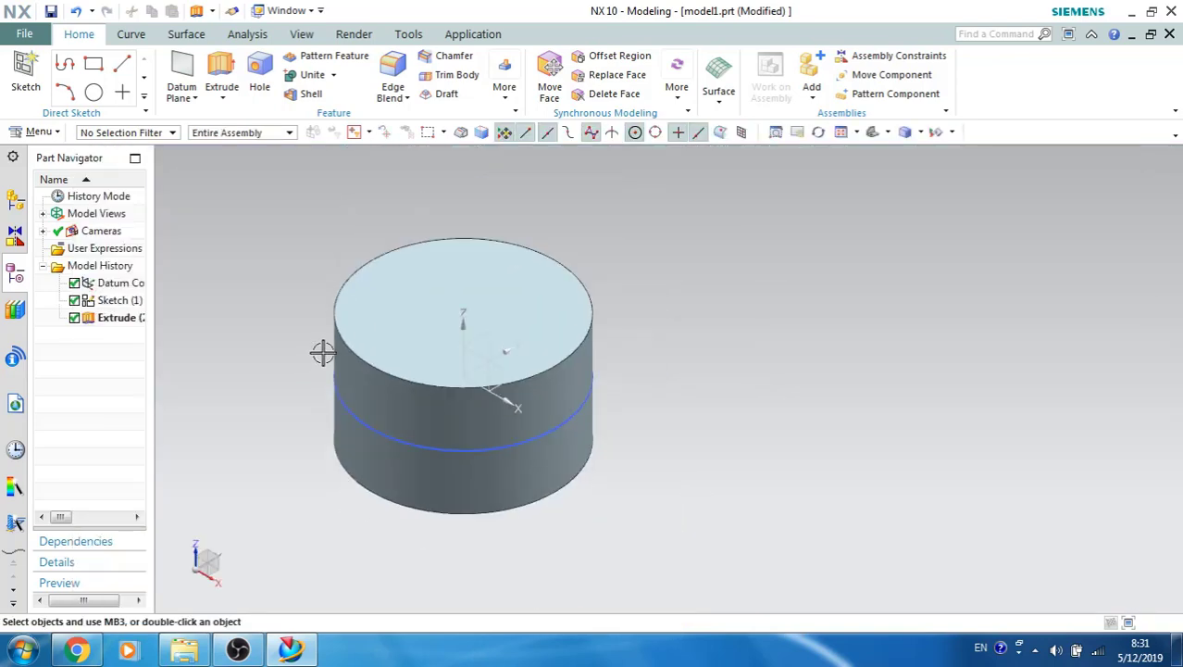
pyautogui.scroll(-2, 319, 332)
pyautogui.moveTo(319, 331)
pyautogui.mouseDown(button='middle')
pyautogui.moveTo(330, 303)
pyautogui.moveTo(330, 362)
pyautogui.moveTo(328, 285)
pyautogui.moveTo(310, 349)
pyautogui.moveTo(306, 317)
pyautogui.mouseUp(button='middle')
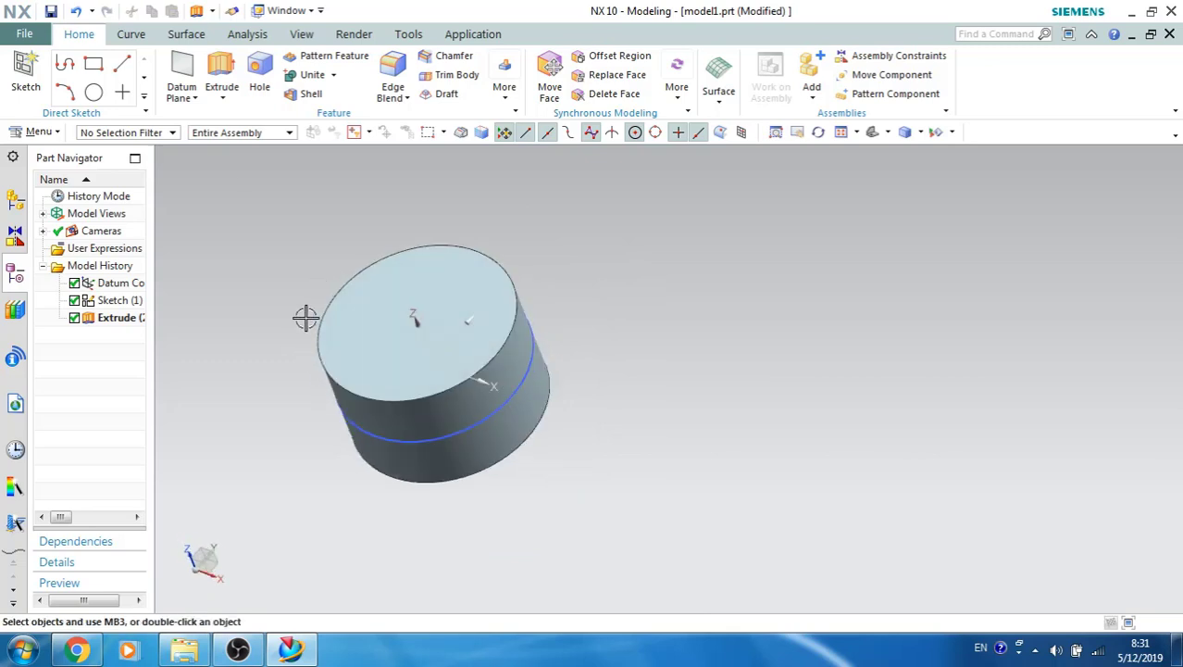
pyautogui.click(26, 72)
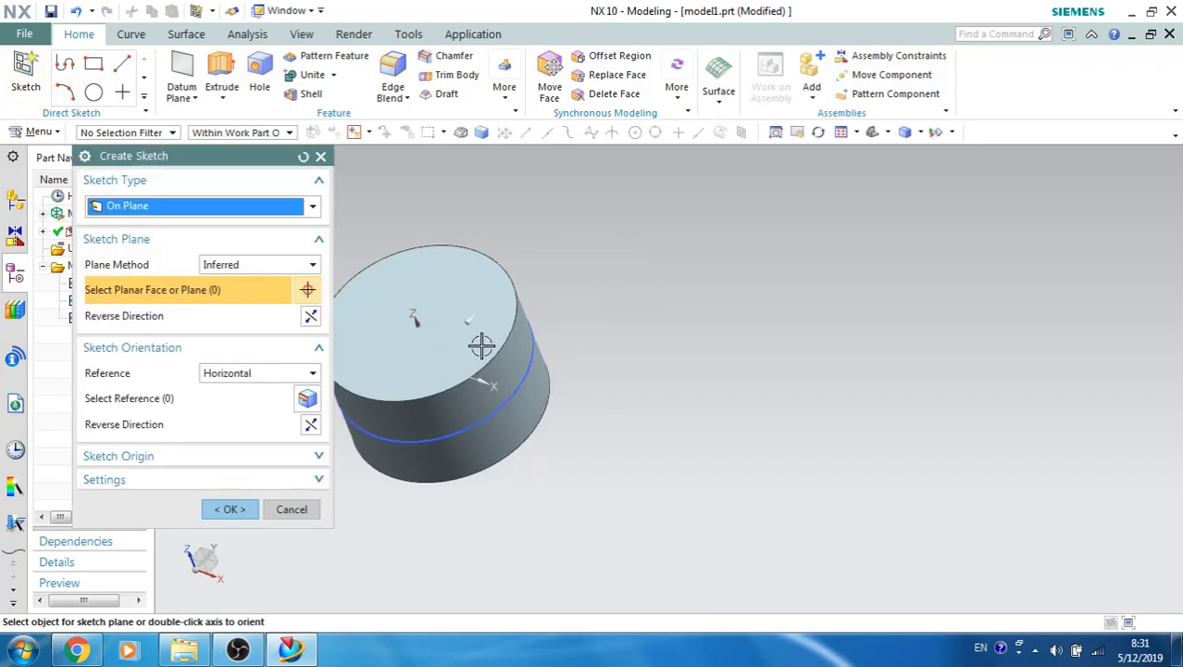
pyautogui.click(478, 345)
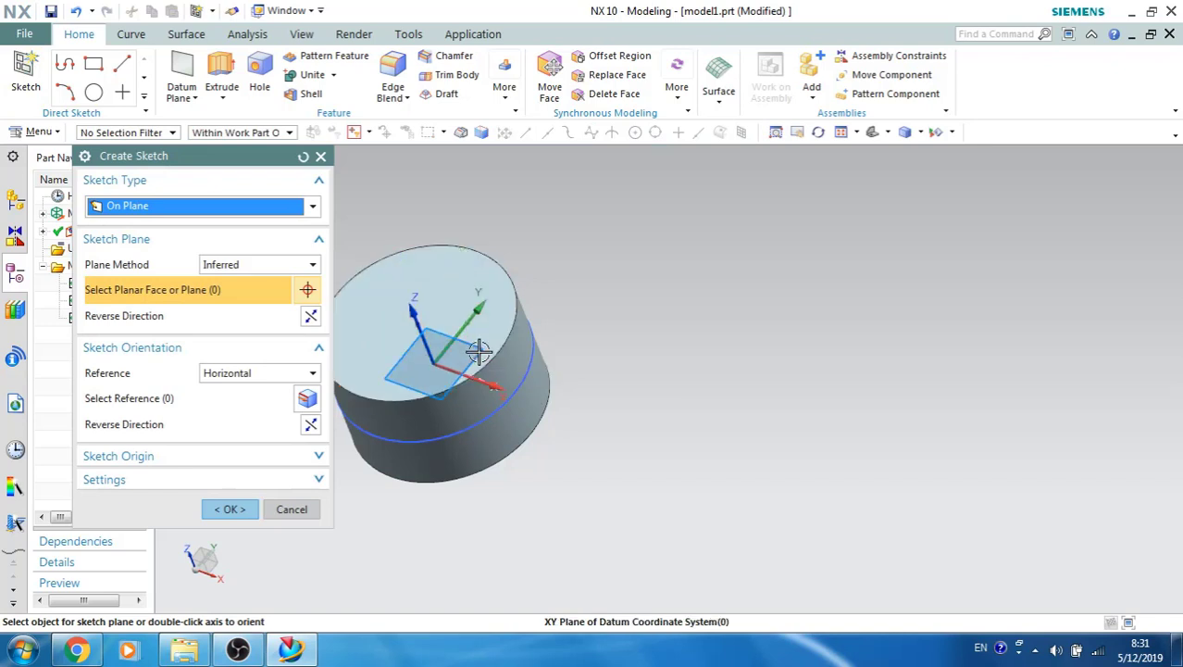
pyautogui.click(231, 509)
# - Sketch a 24 mm diameter circle to the right of the cylinder, centred about 75 mm along X and 14 mm above the X axis
pyautogui.scroll(-3, 318, 329)
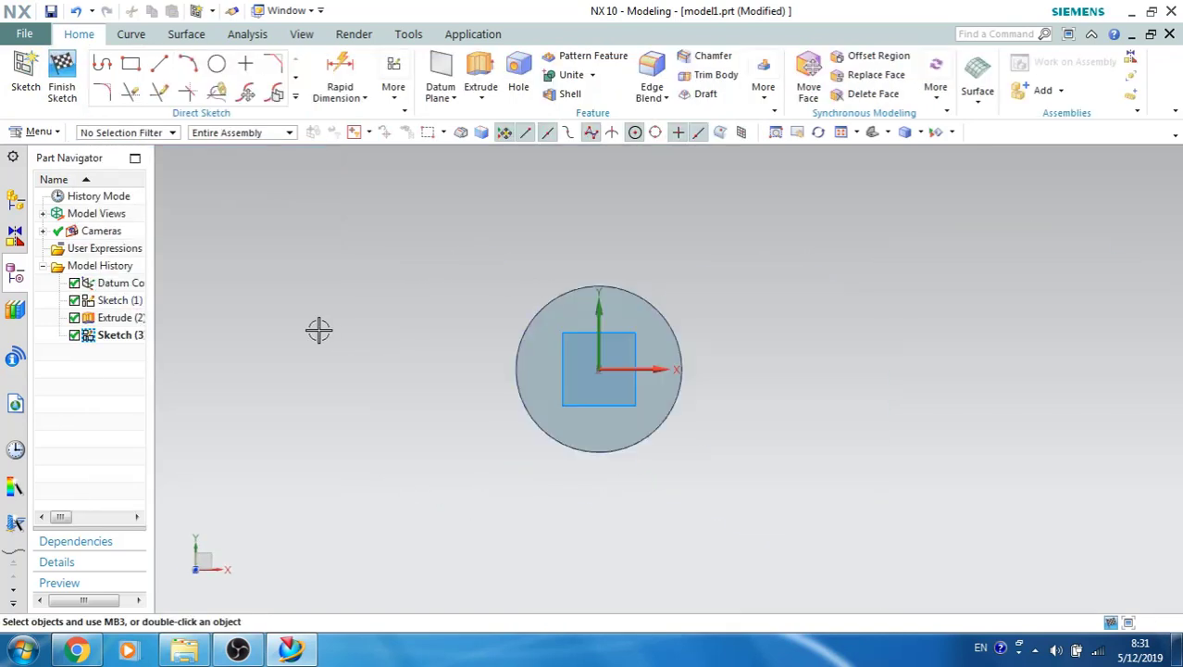
pyautogui.scroll(4, 318, 329)
pyautogui.scroll(-3, 317, 329)
pyautogui.scroll(-2, 484, 278)
pyautogui.scroll(5, 370, 365)
pyautogui.scroll(-4, 369, 365)
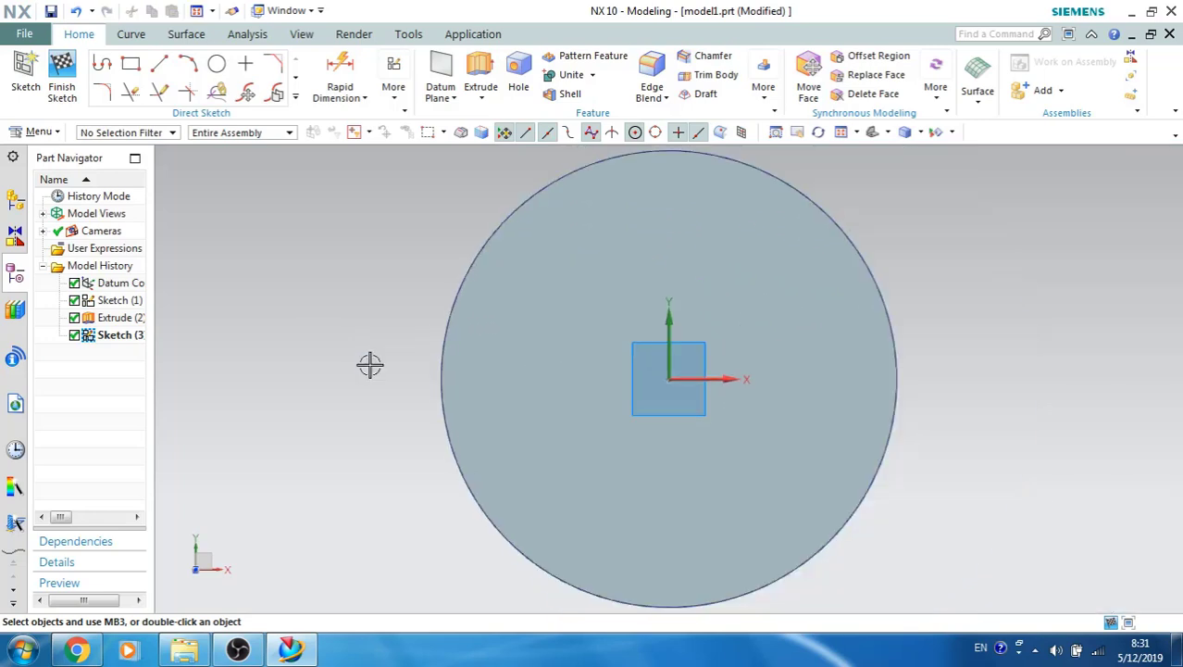
pyautogui.click(219, 69)
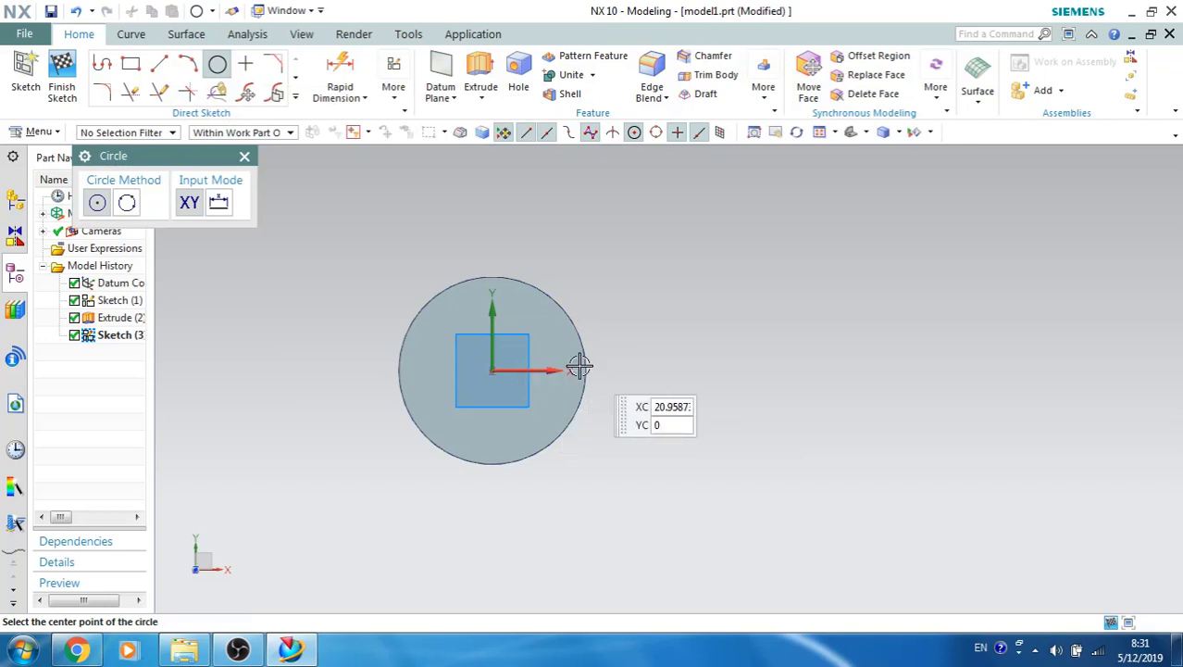
pyautogui.click(824, 309)
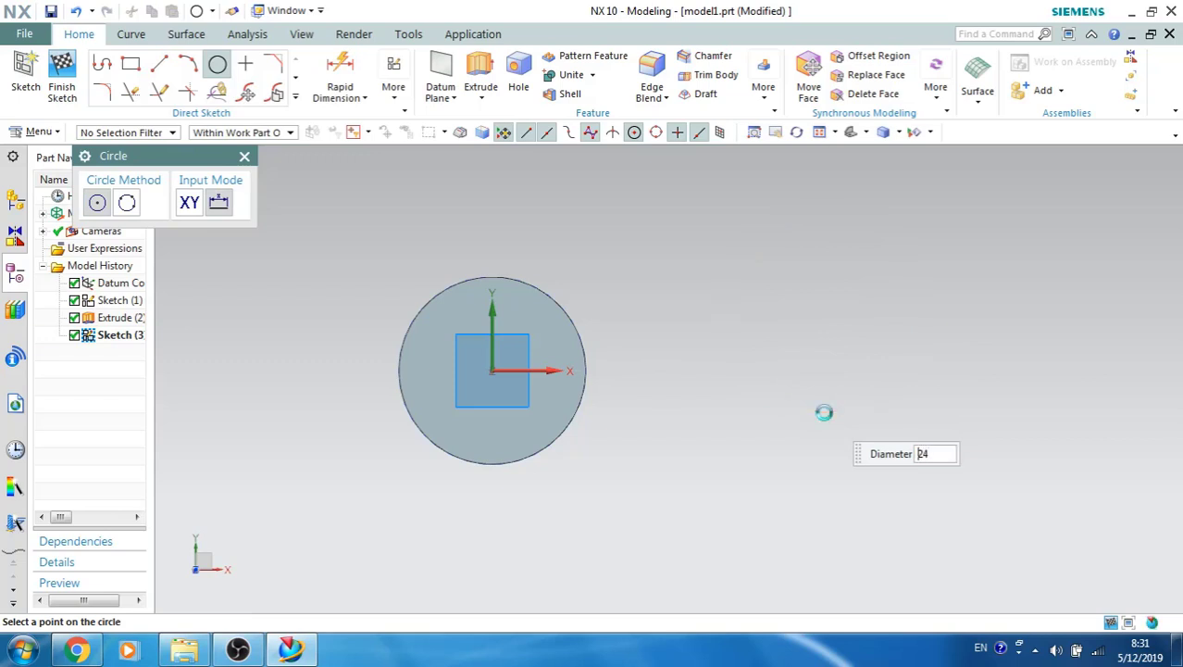
pyautogui.write('24')
pyautogui.press('Return')
pyautogui.press('Escape')
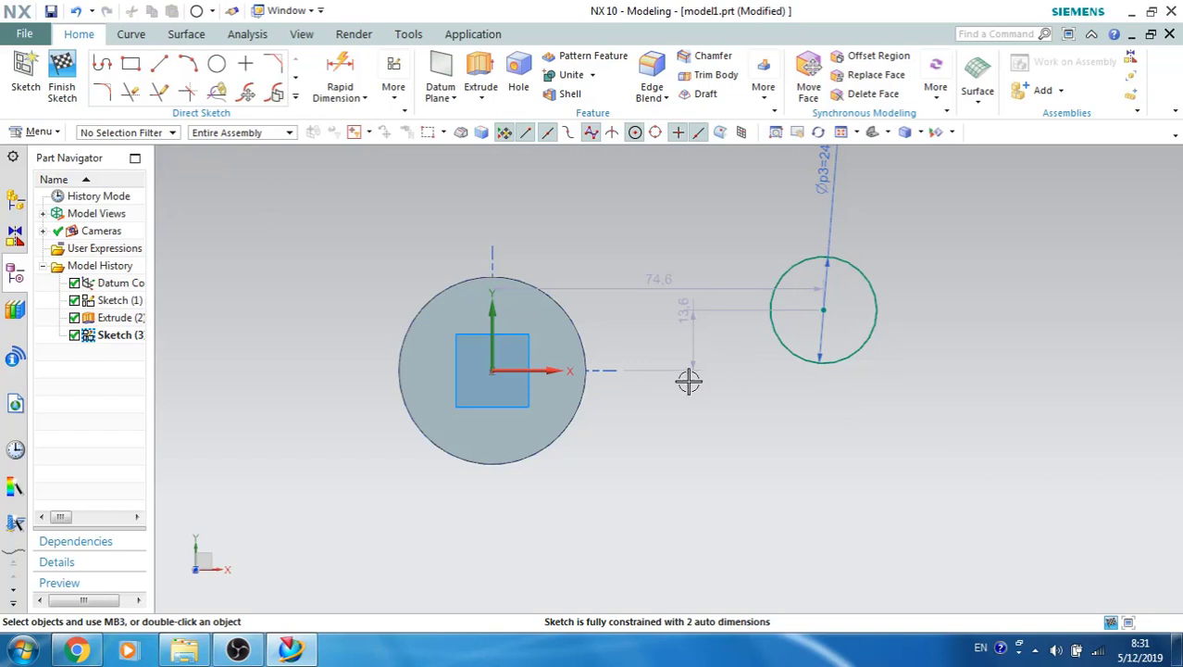
# - Constrain the centre of the 24 mm circle to lie on the sketch's X axis using Point on Curve
pyautogui.press('c')
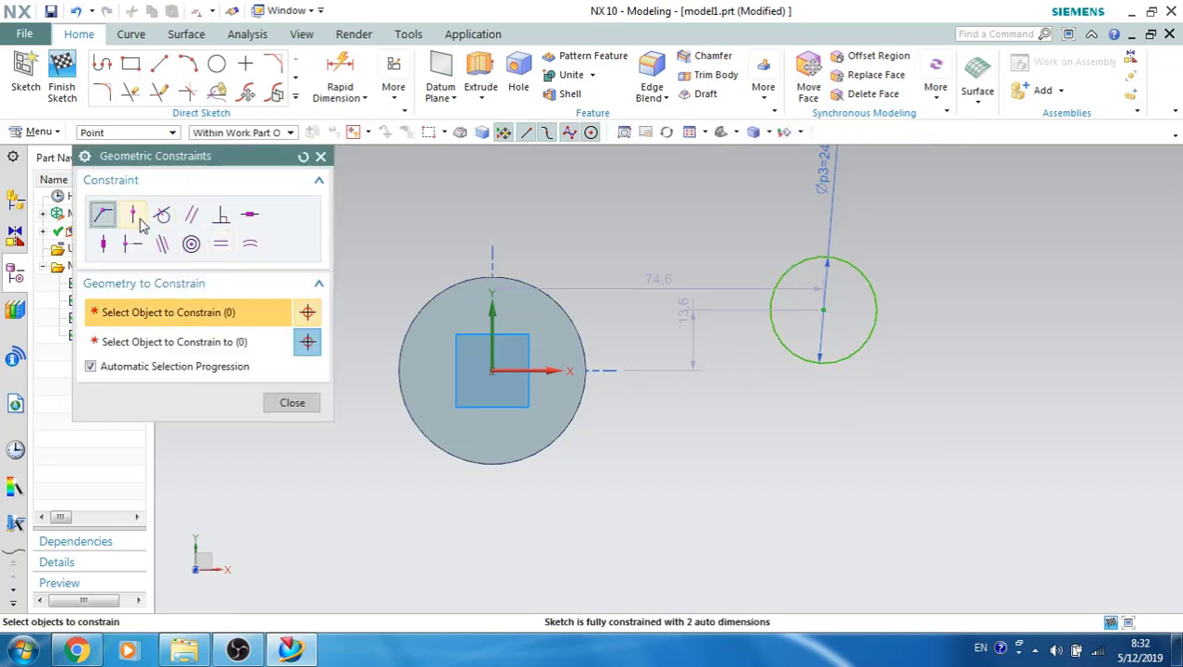
pyautogui.click(132, 216)
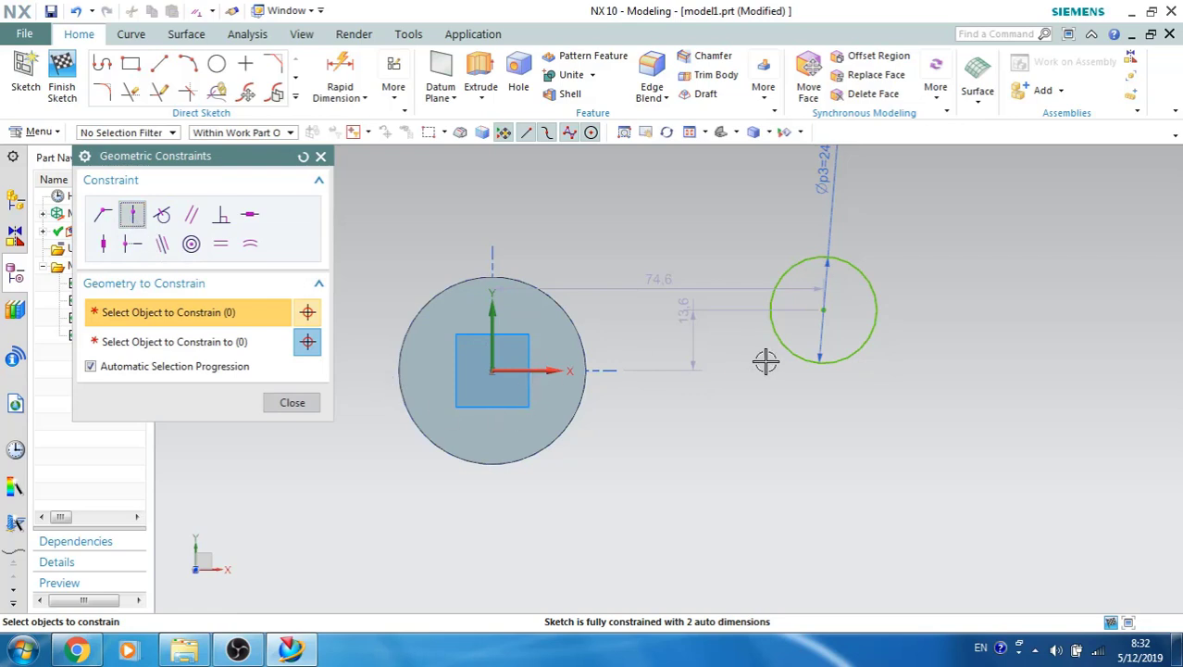
pyautogui.click(824, 310)
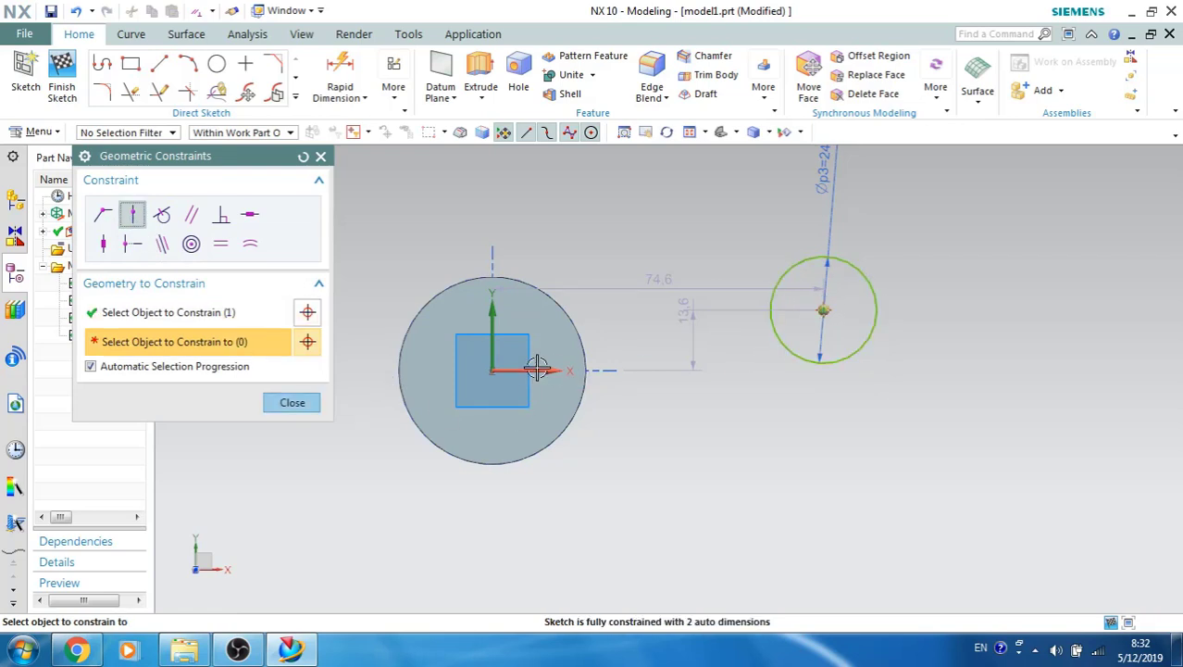
pyautogui.click(538, 370)
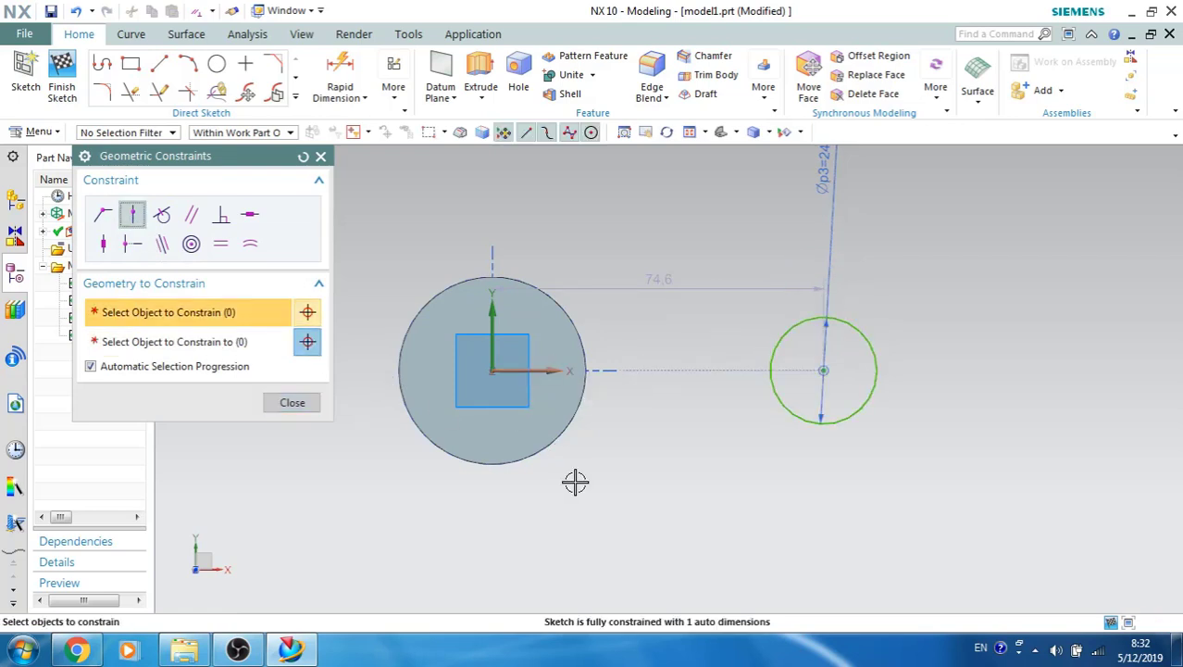
pyautogui.middleClick(792, 425)
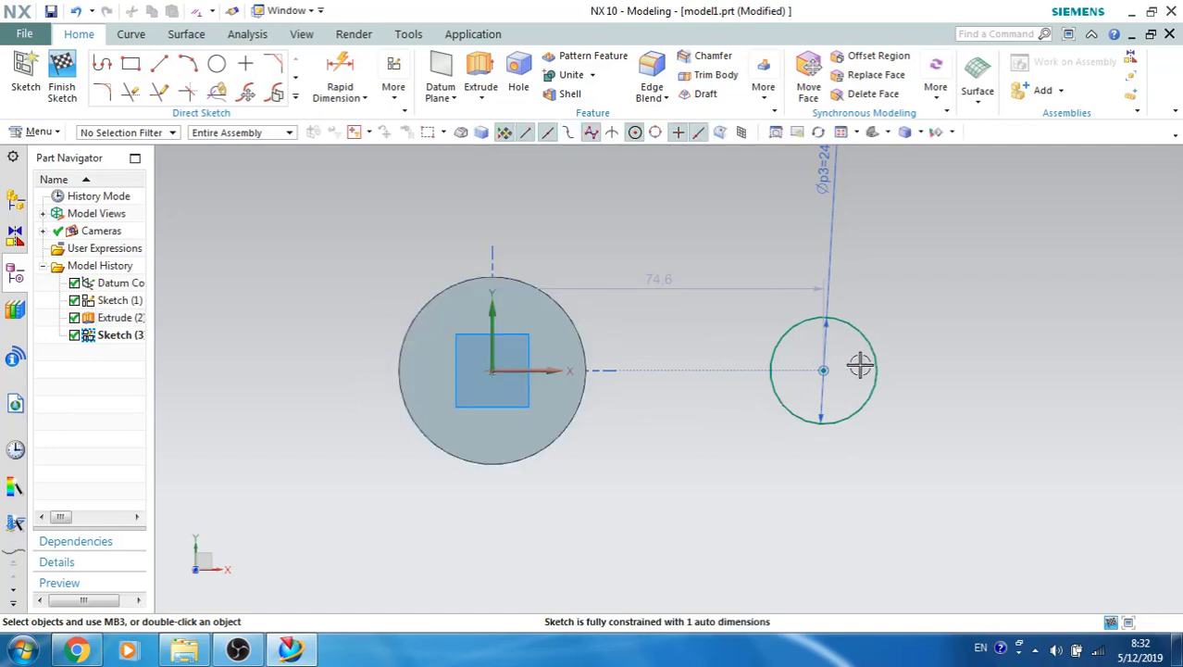
# - Dimension the 24 mm circle's centre 100 mm horizontally from the sketch's Y axis and finish the sketch
pyautogui.press('d')
pyautogui.click(820, 368)
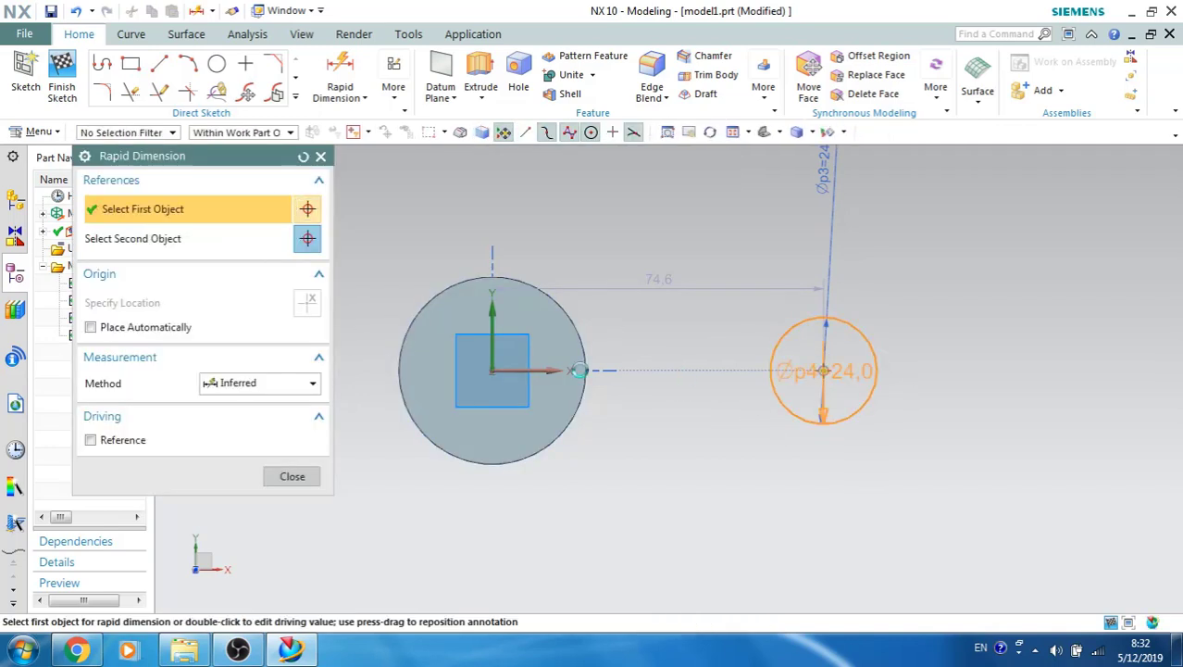
pyautogui.click(491, 357)
pyautogui.click(644, 267)
pyautogui.write('10')
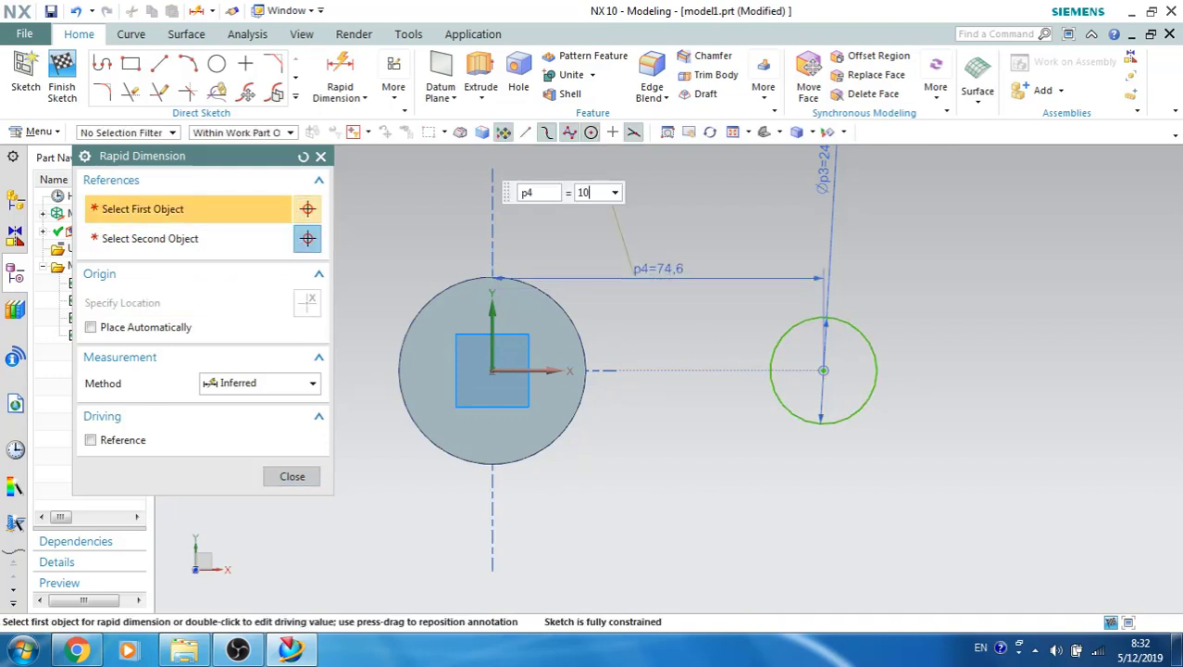
pyautogui.press('Return')
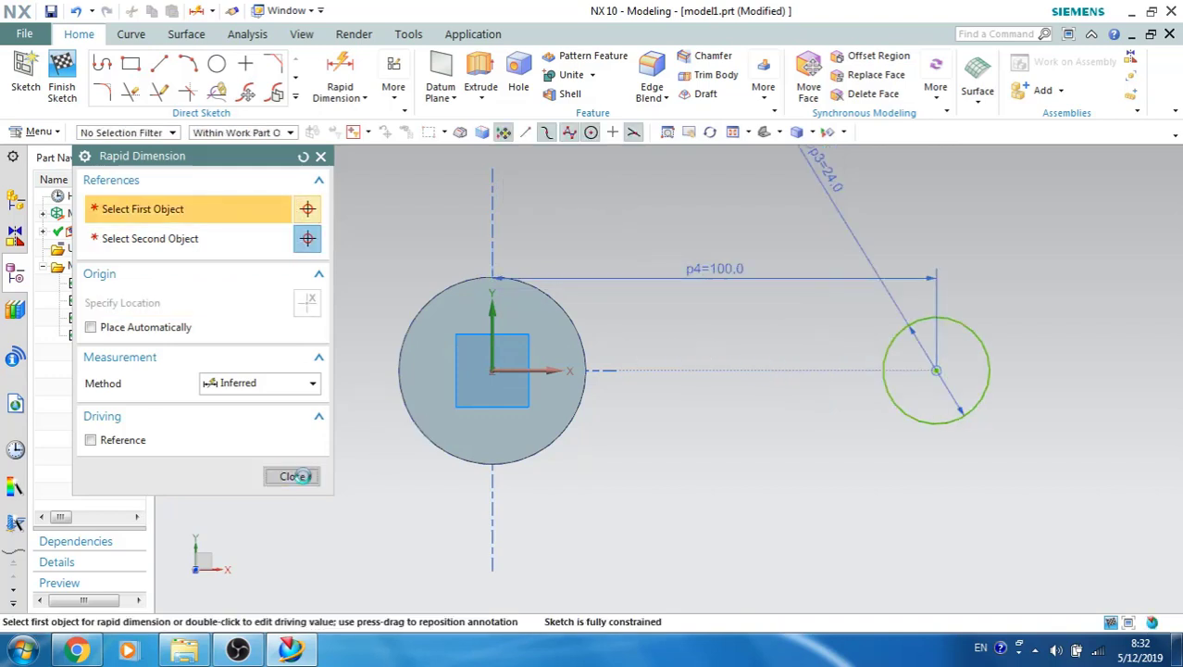
pyautogui.click(293, 477)
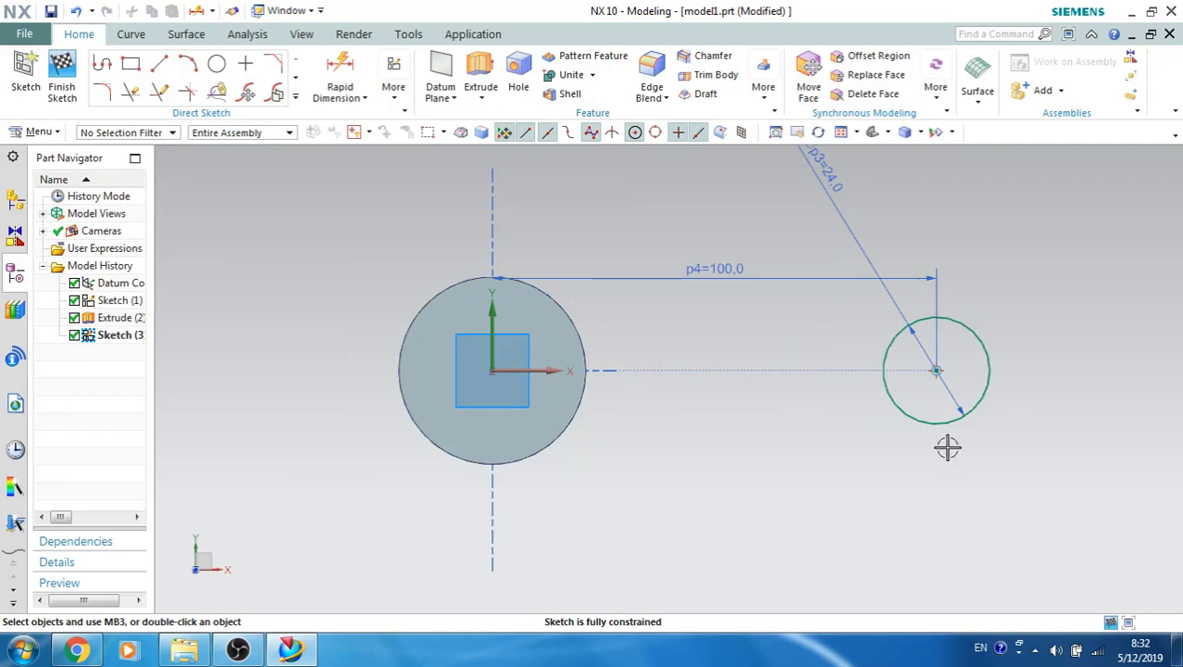
pyautogui.click(62, 81)
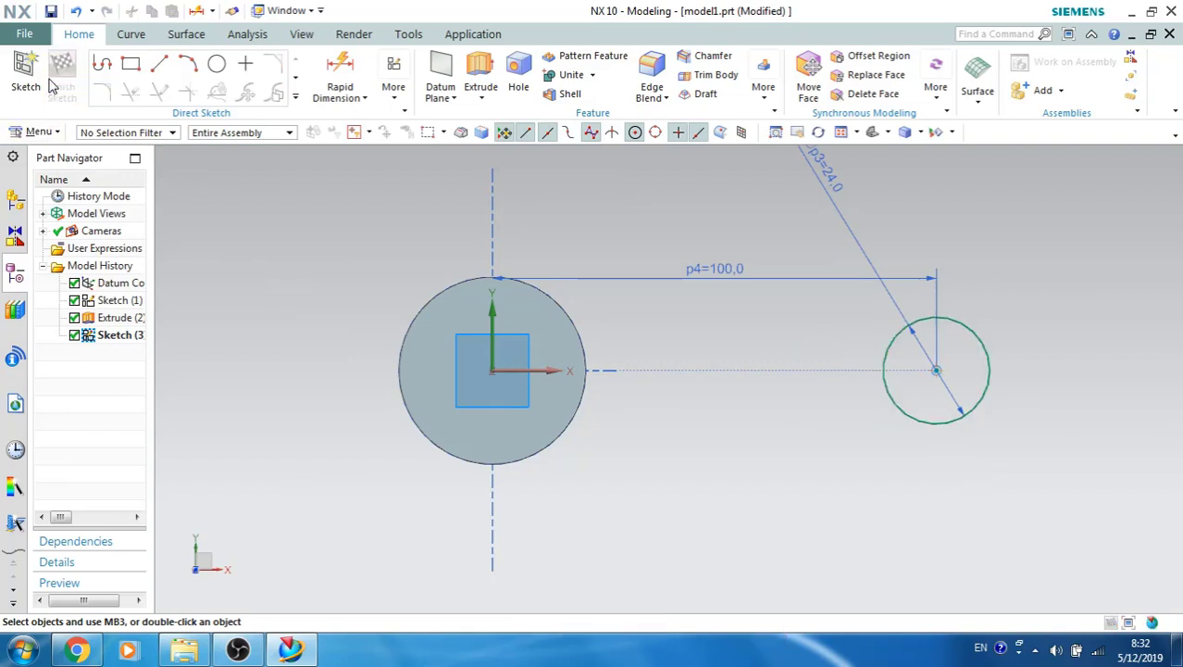
# - Extrude the 24 mm circle with a Symmetric Value of 12.5 mm and Boolean set to None
pyautogui.moveTo(471, 362)
pyautogui.mouseDown(button='middle')
pyautogui.moveTo(475, 304)
pyautogui.moveTo(470, 312)
pyautogui.mouseUp(button='middle')
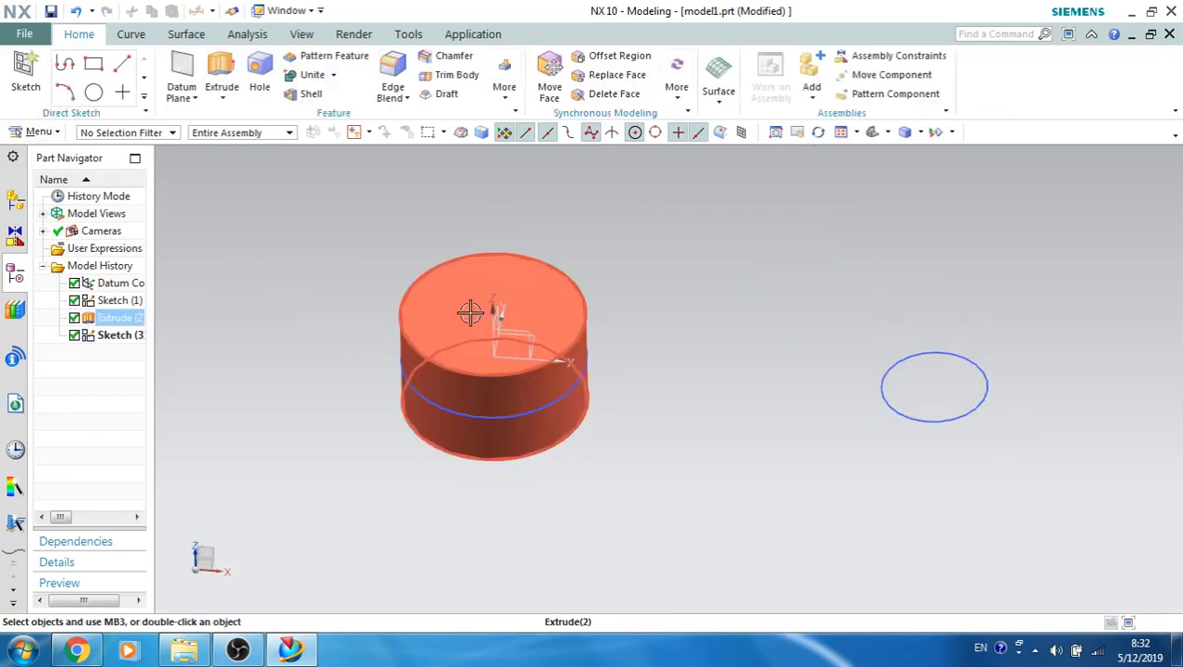
pyautogui.click(227, 74)
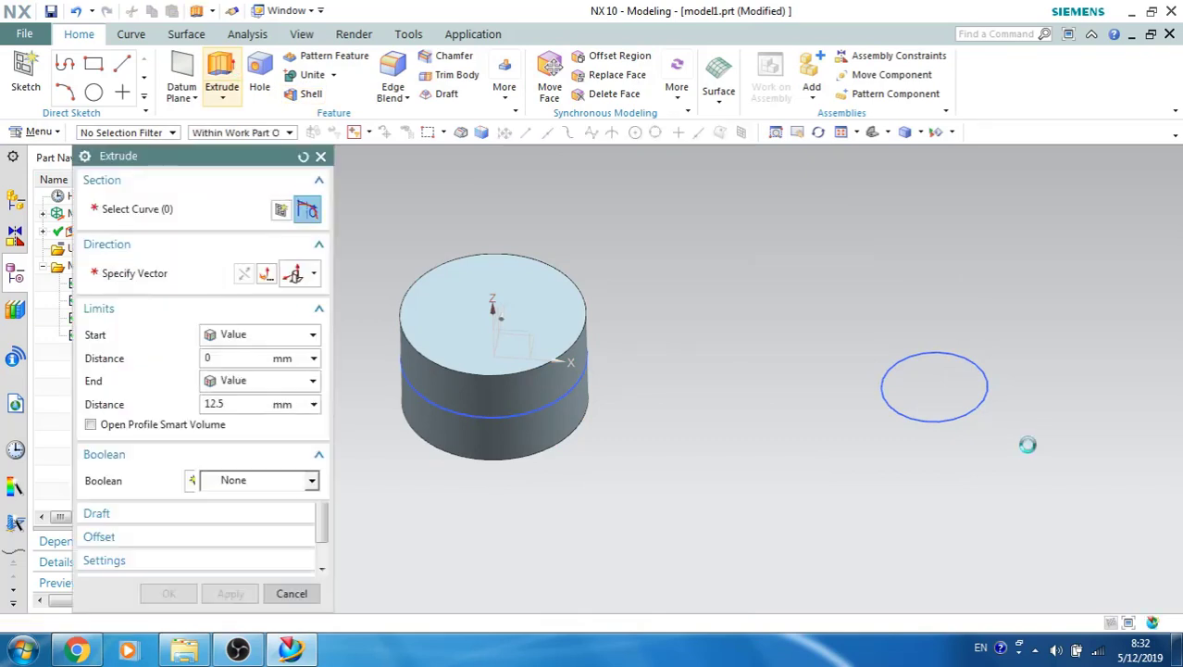
pyautogui.click(970, 412)
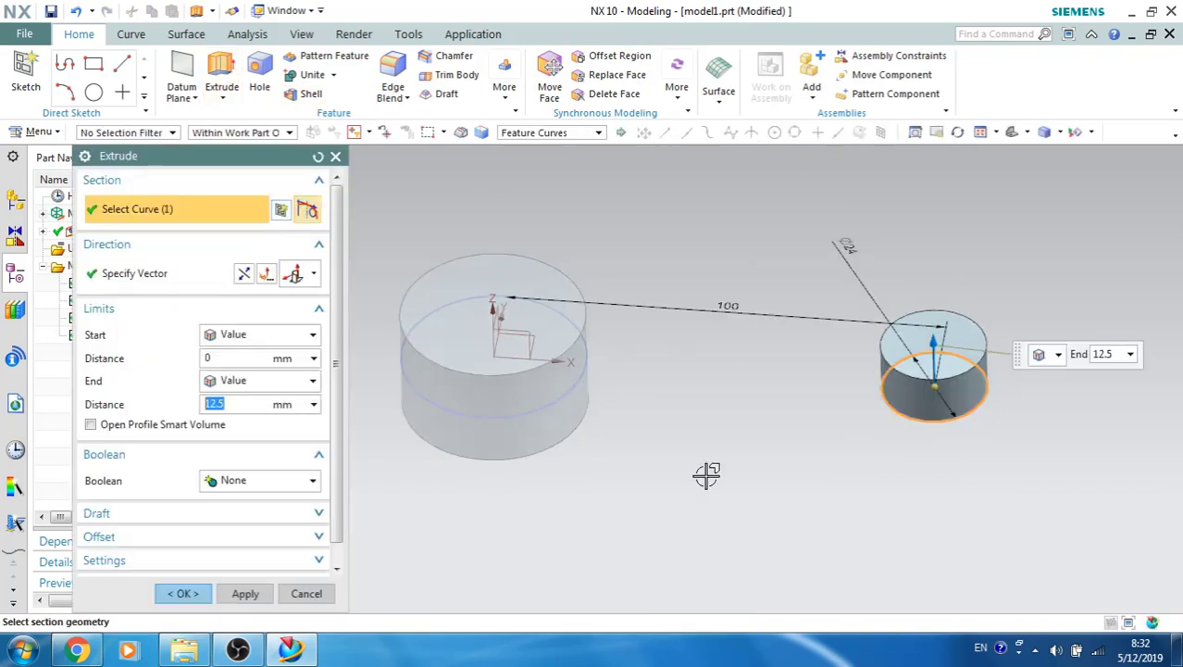
pyautogui.click(239, 336)
pyautogui.click(252, 372)
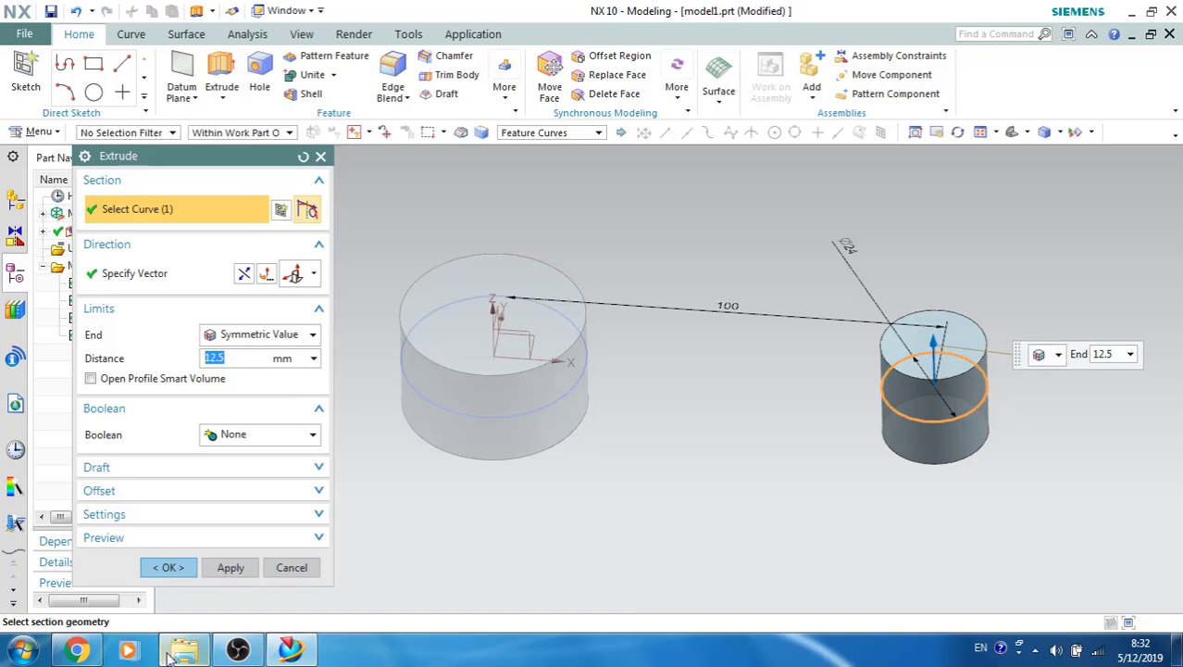
pyautogui.click(169, 568)
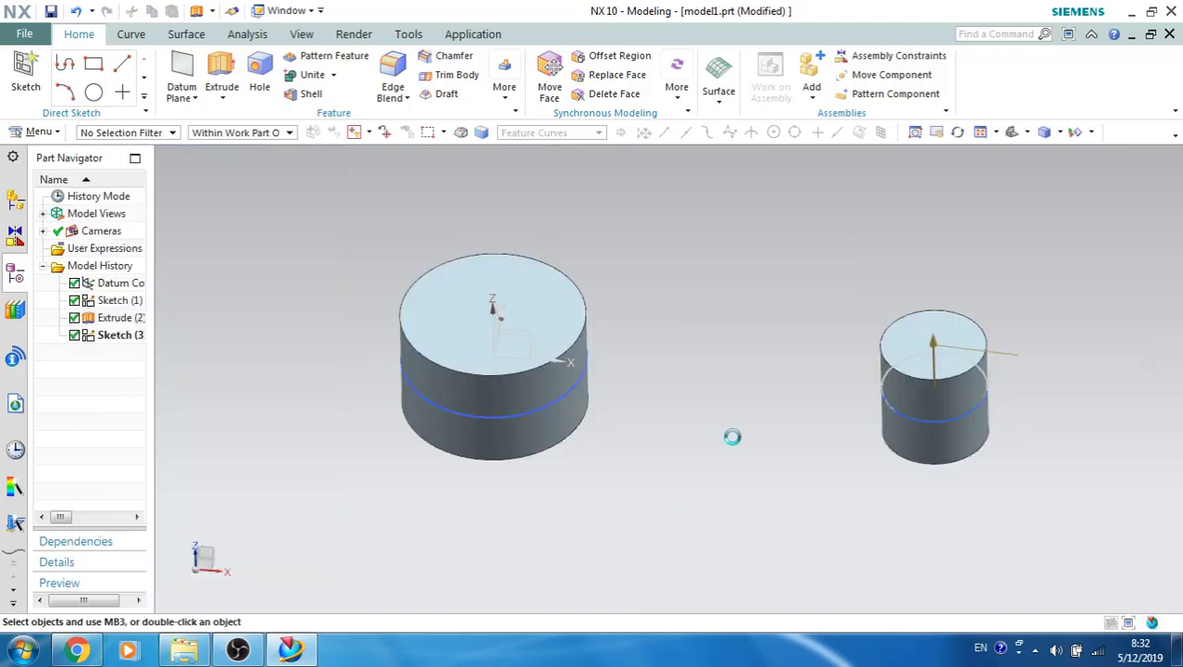
# - Start a new sketch on the XY plane of the datum coordinate system inside the large cylinder
pyautogui.moveTo(734, 436); pyautogui.dragTo(639, 417, button='middle')
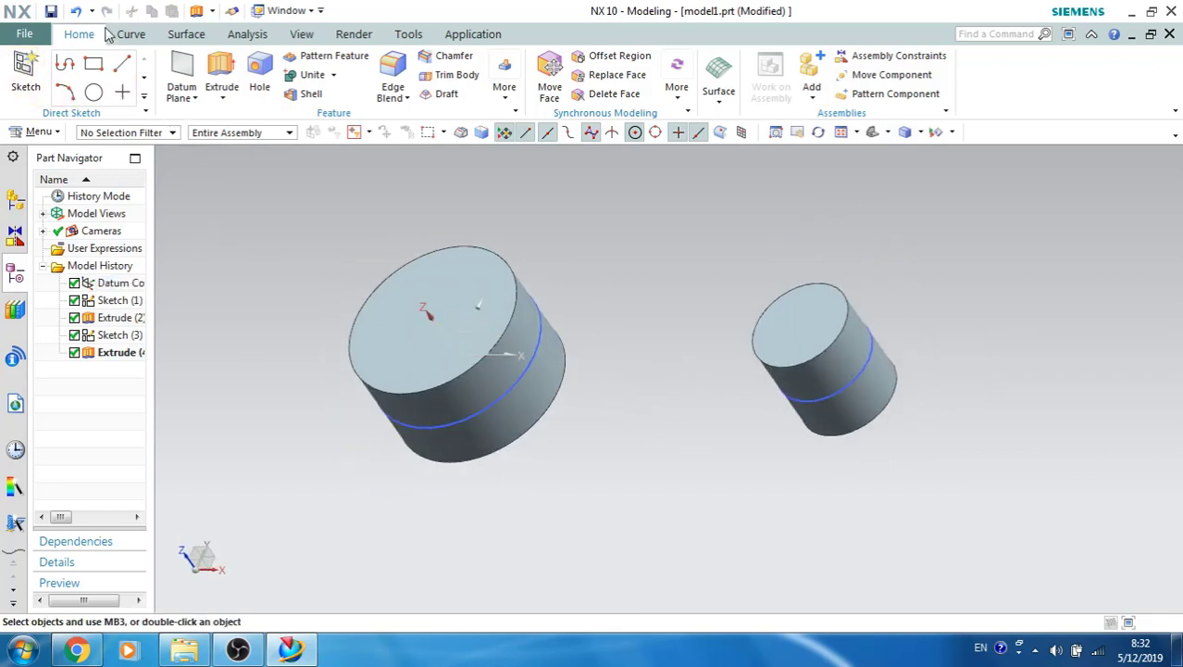
pyautogui.click(23, 65)
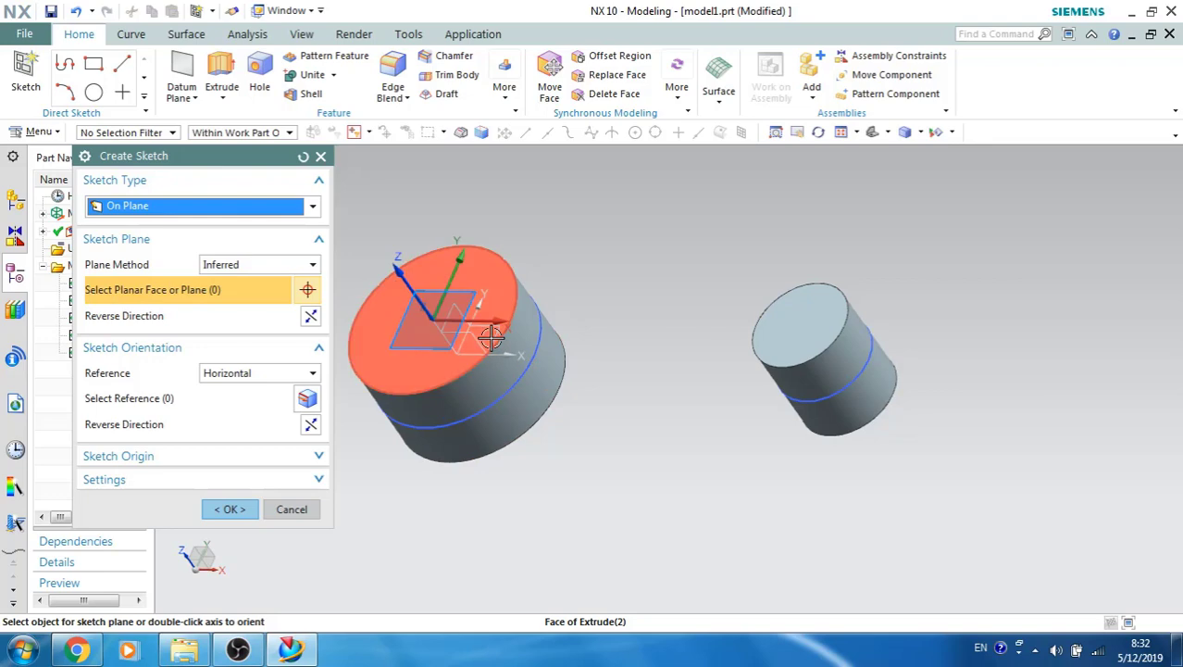
pyautogui.click(496, 343)
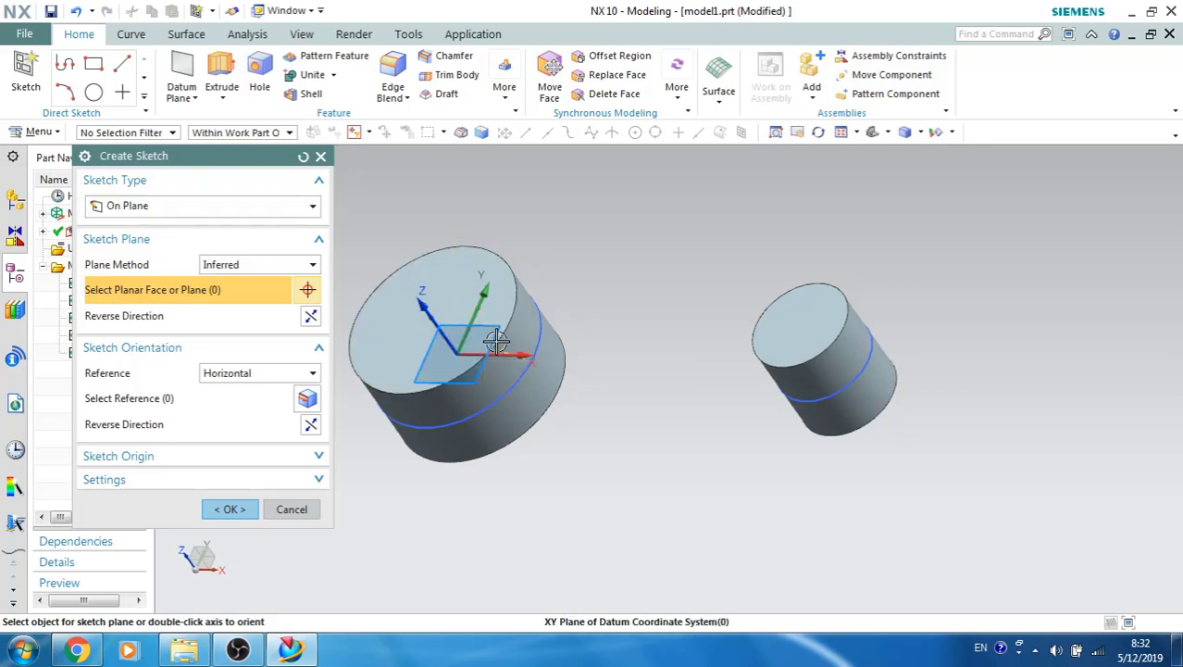
pyautogui.click(218, 512)
pyautogui.scroll(4, 336, 396)
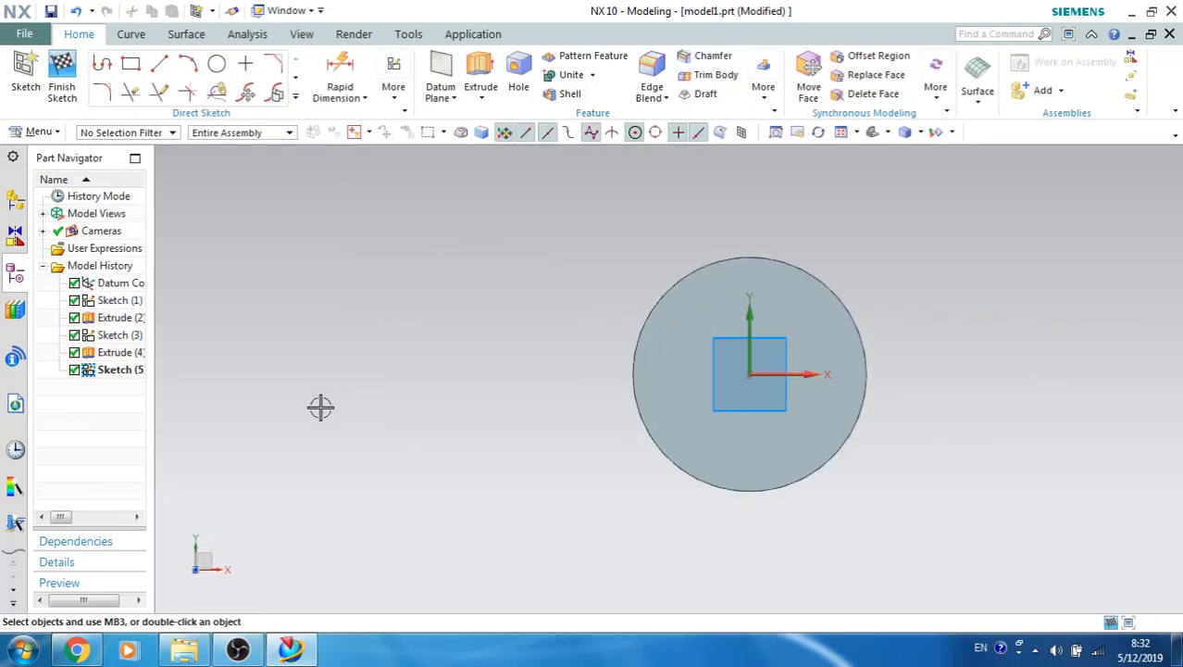
pyautogui.scroll(-5, 359, 404)
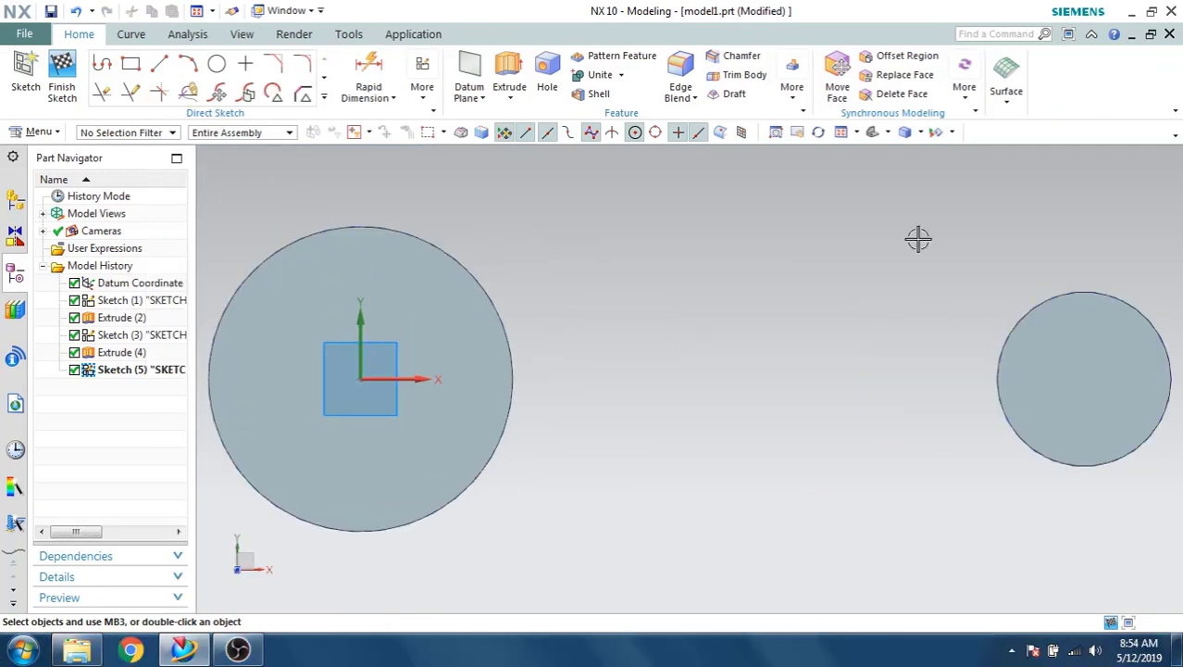
# - Sketch two lines tangent to both cylinders' circular edges, one above and one below the X axis, and finish the sketch
pyautogui.click(157, 70)
pyautogui.click(358, 219)
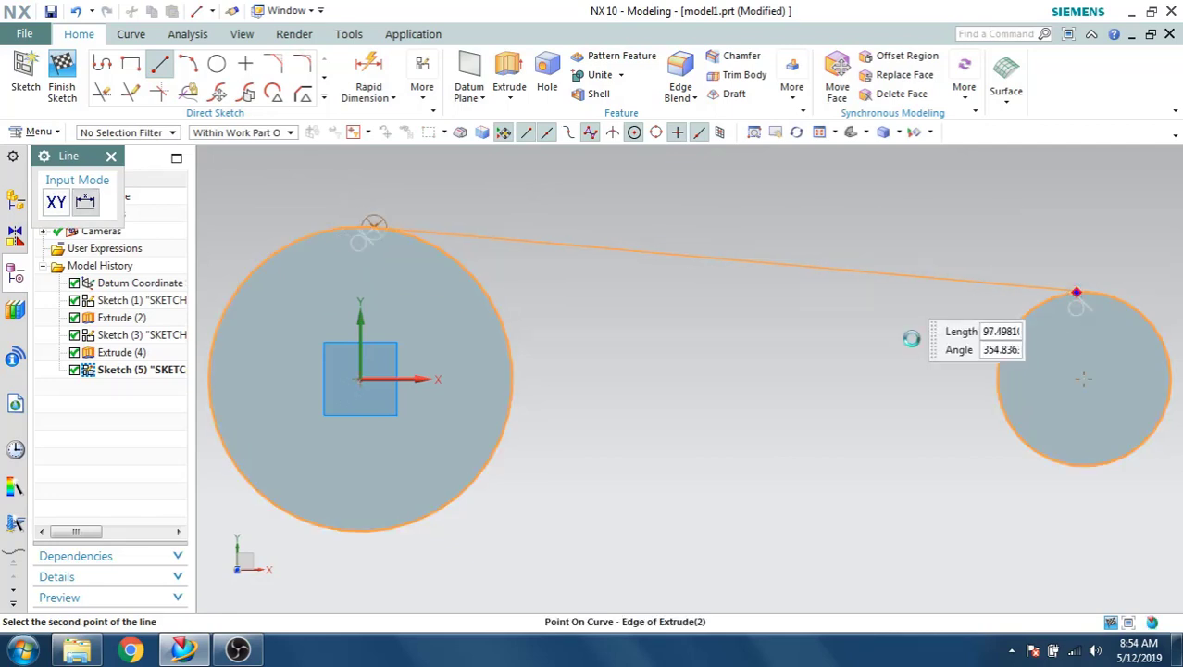
pyautogui.click(342, 530)
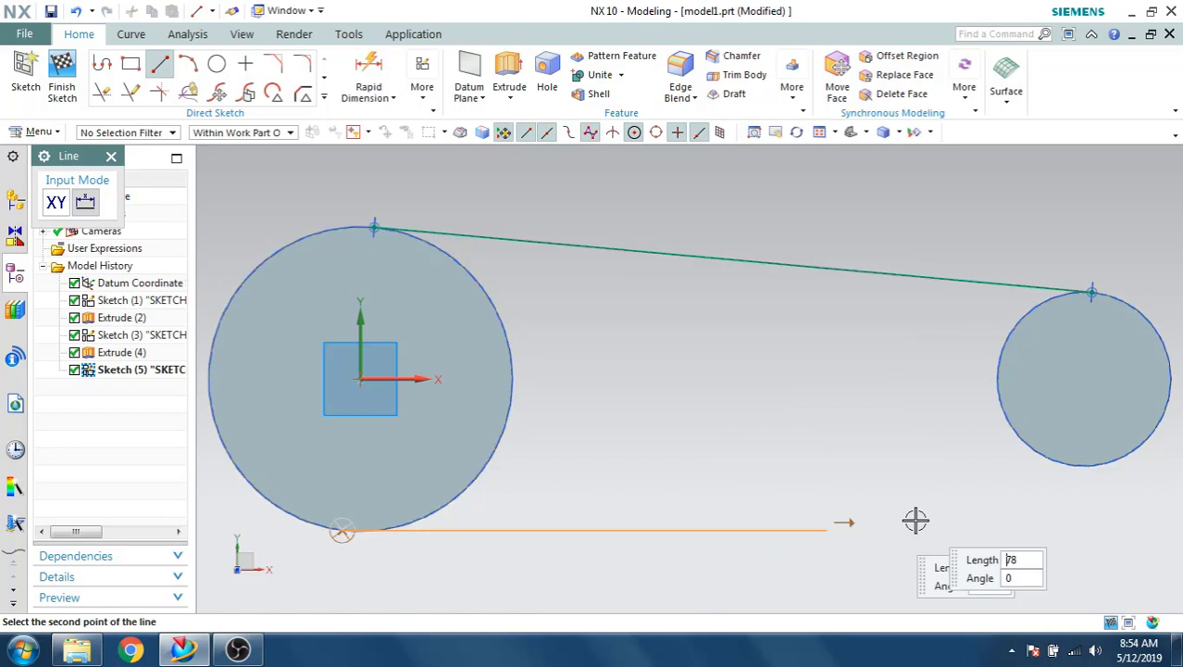
pyautogui.click(1084, 470)
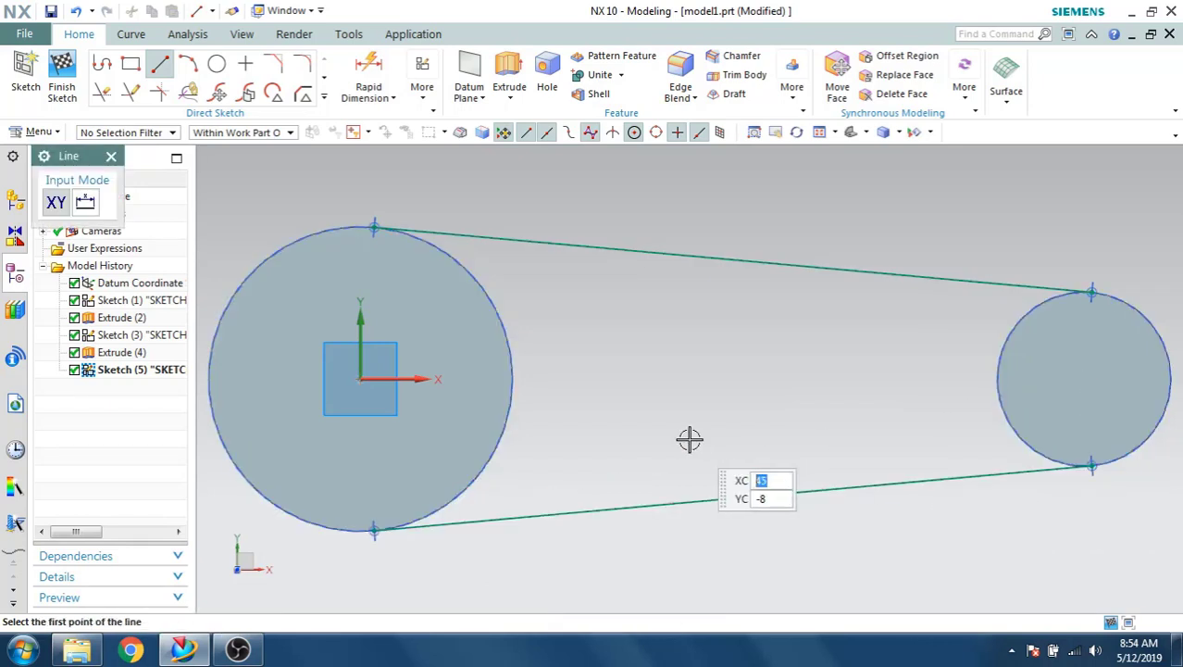
pyautogui.press('Escape')
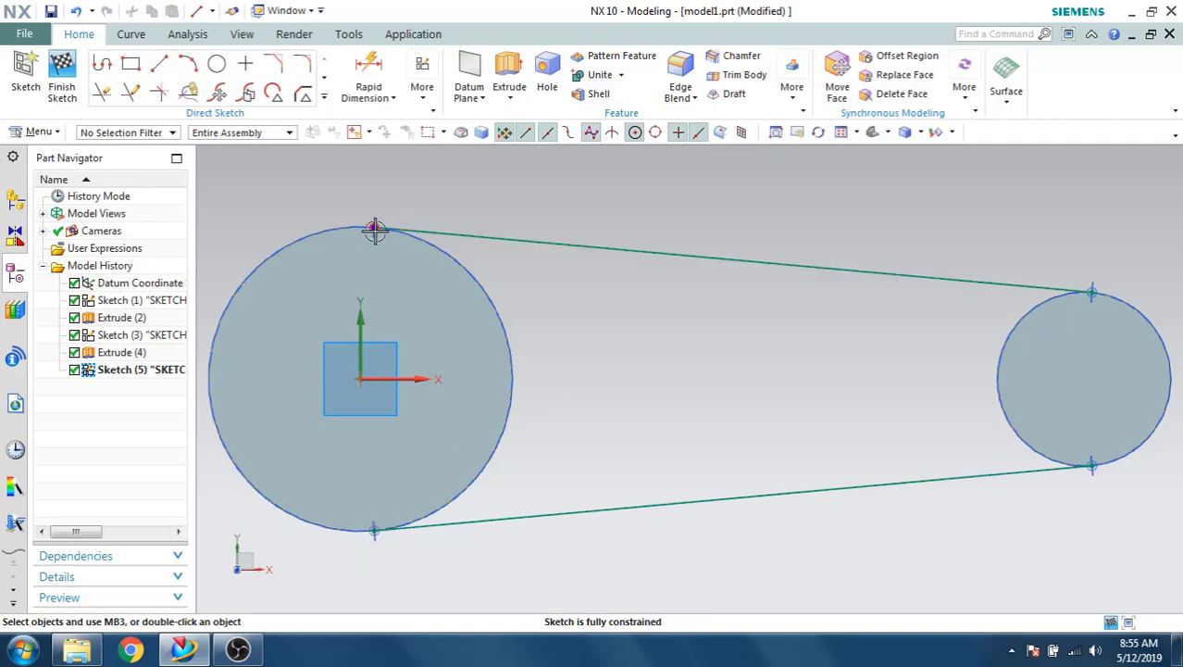
pyautogui.click(62, 76)
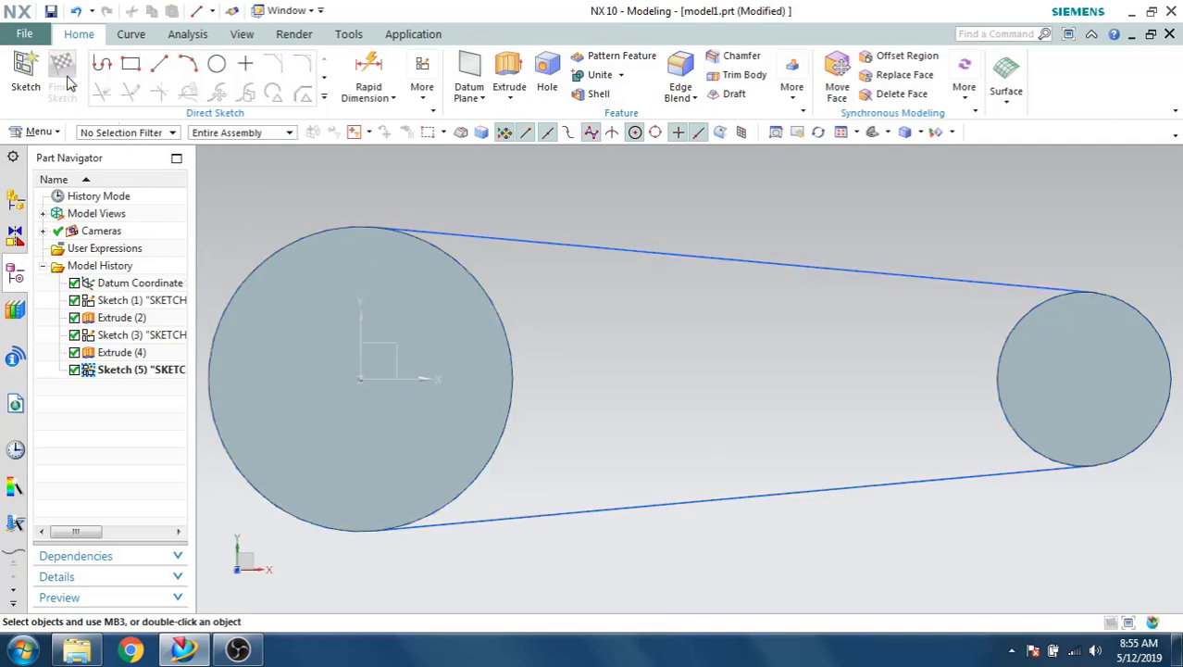
# - Start an Extrude with Single Curve and Stop at Intersection, selecting the facing arcs of both circles and the two tangent lines as the section
pyautogui.moveTo(325, 282)
pyautogui.mouseDown(button='middle')
pyautogui.moveTo(296, 222)
pyautogui.moveTo(304, 229)
pyautogui.mouseUp(button='middle')
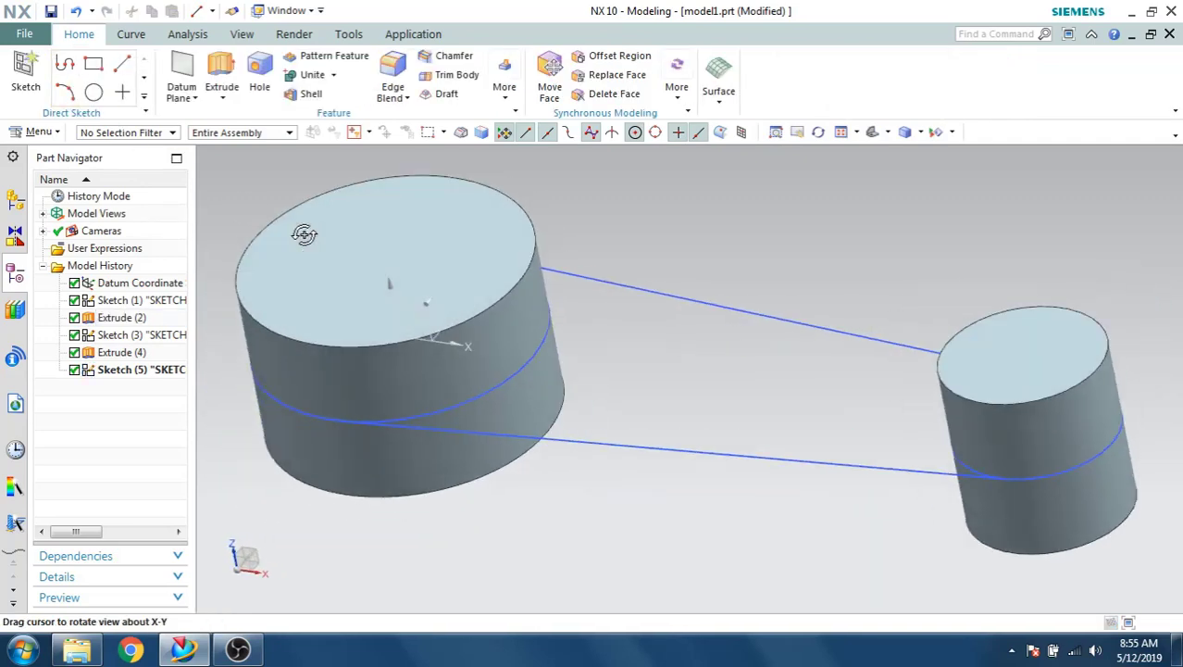
pyautogui.click(222, 79)
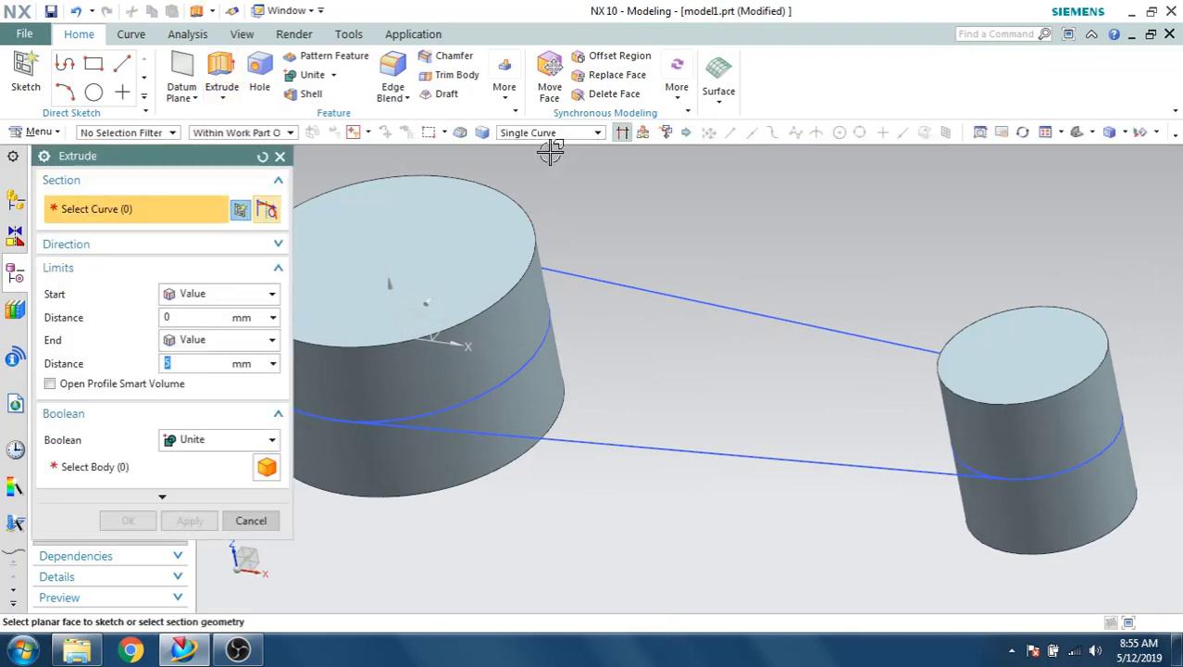
pyautogui.click(554, 134)
pyautogui.click(533, 151)
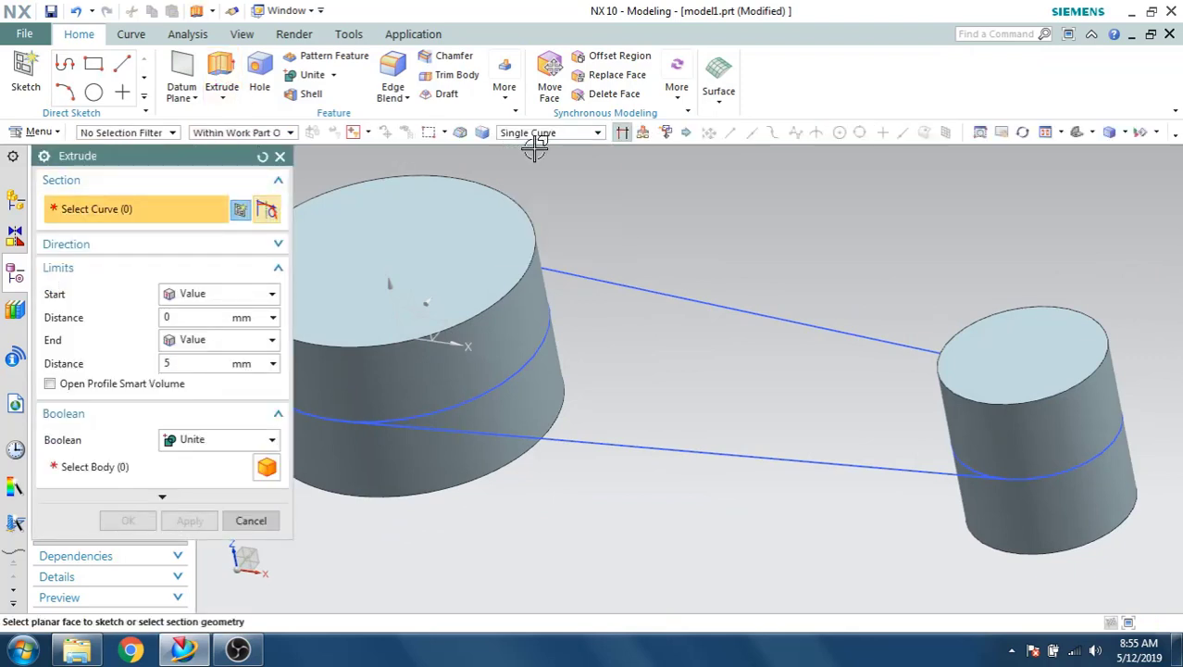
pyautogui.click(624, 134)
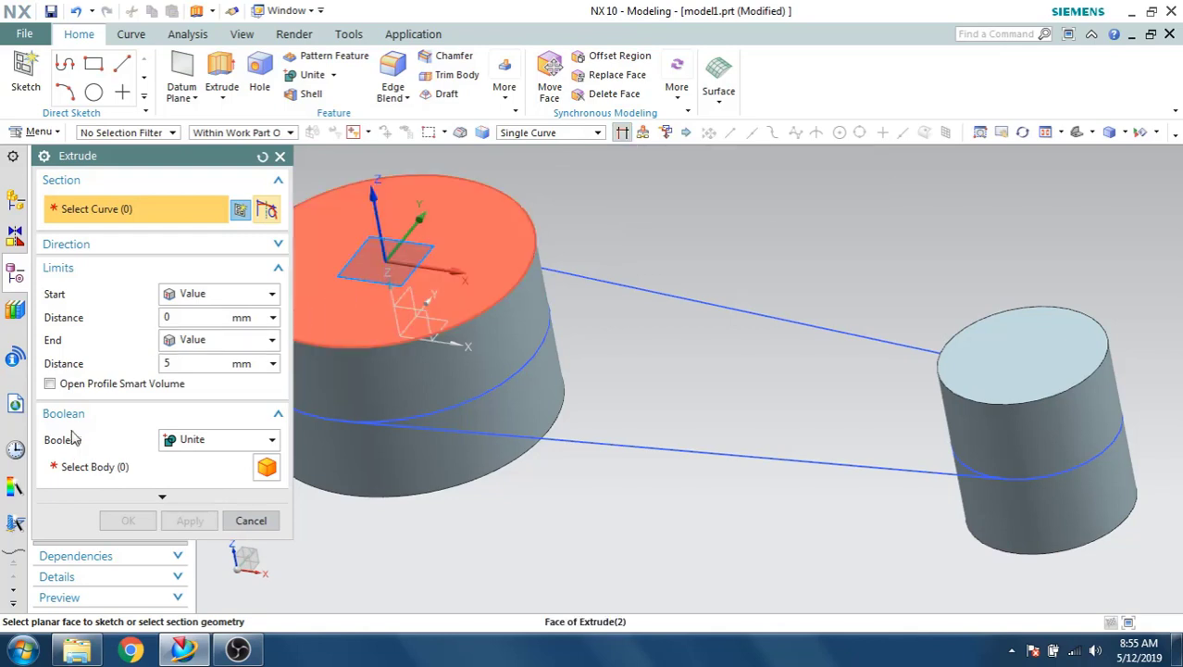
pyautogui.click(534, 354)
pyautogui.click(615, 285)
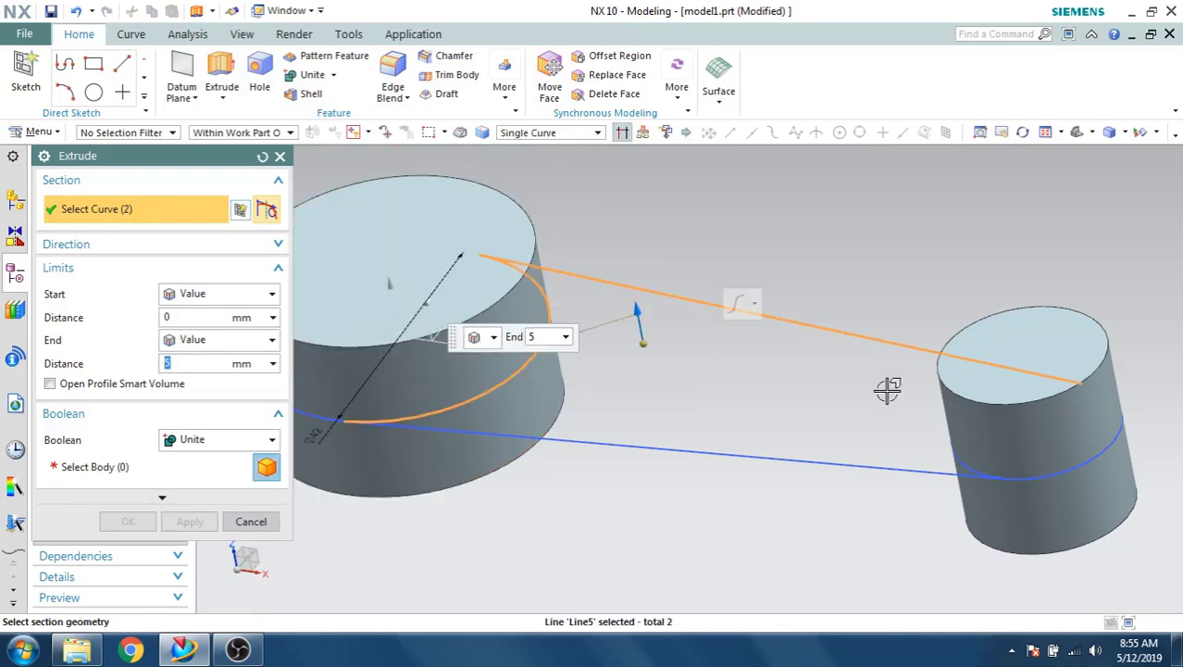
pyautogui.click(955, 455)
pyautogui.click(626, 447)
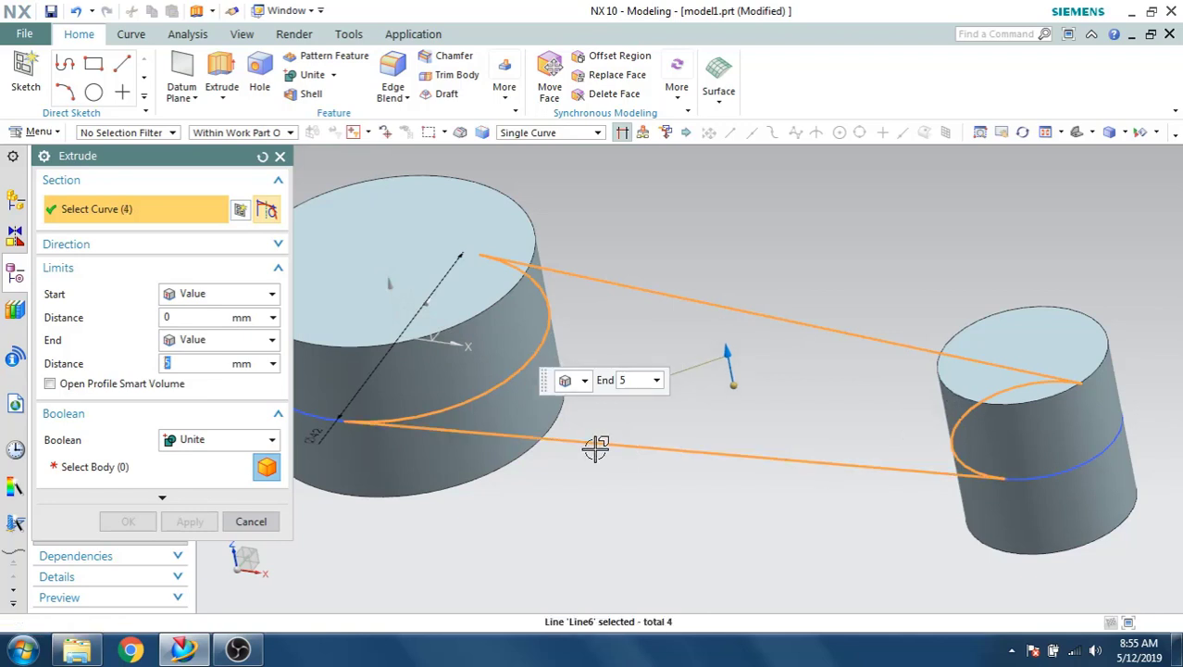
# - Set the extrusion's limits to Symmetric Value with a distance of 5 mm
pyautogui.click(162, 498)
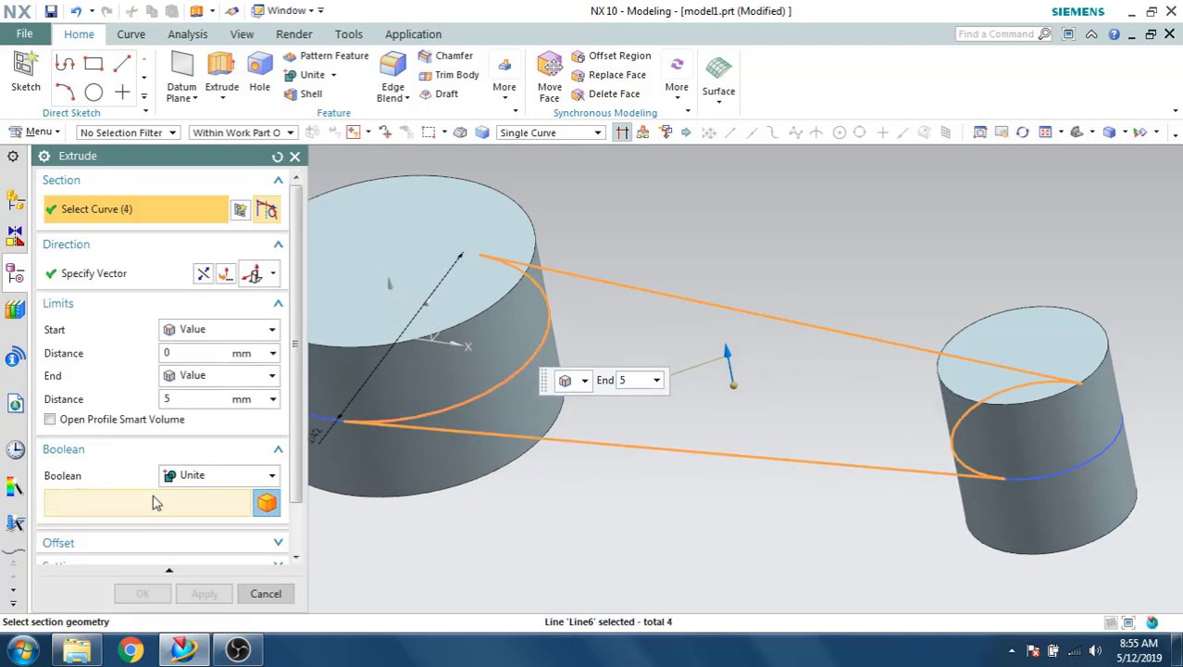
pyautogui.scroll(-3, 203, 483)
pyautogui.click(198, 551)
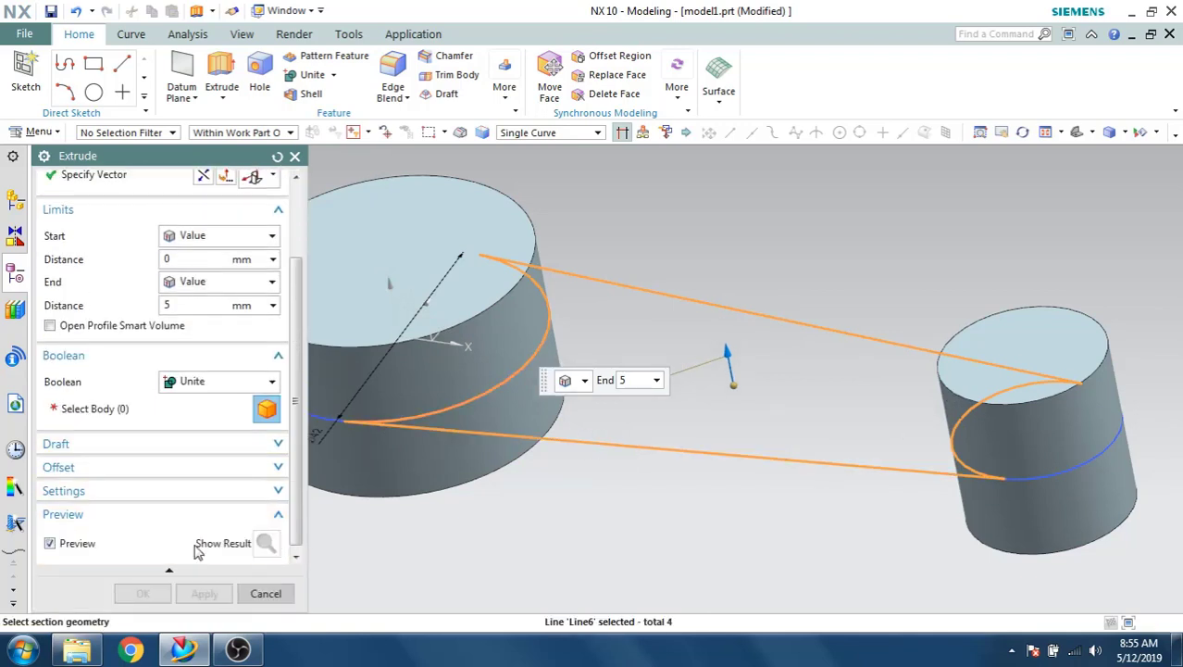
pyautogui.scroll(3, 120, 518)
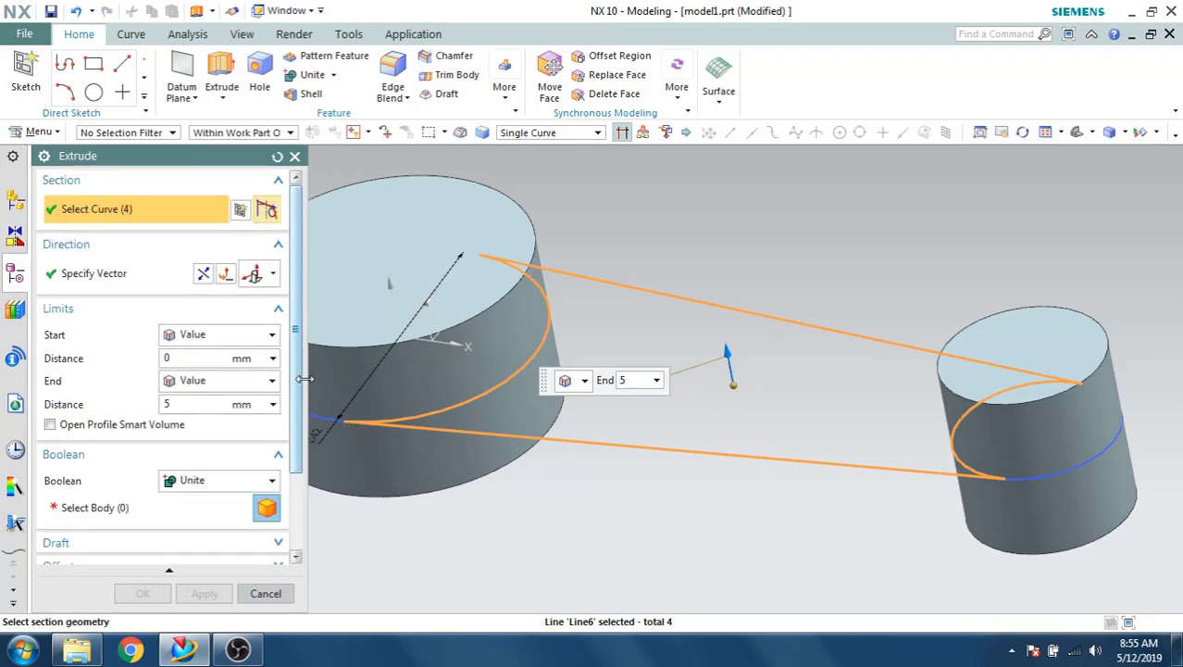
pyautogui.click(219, 335)
pyautogui.click(206, 374)
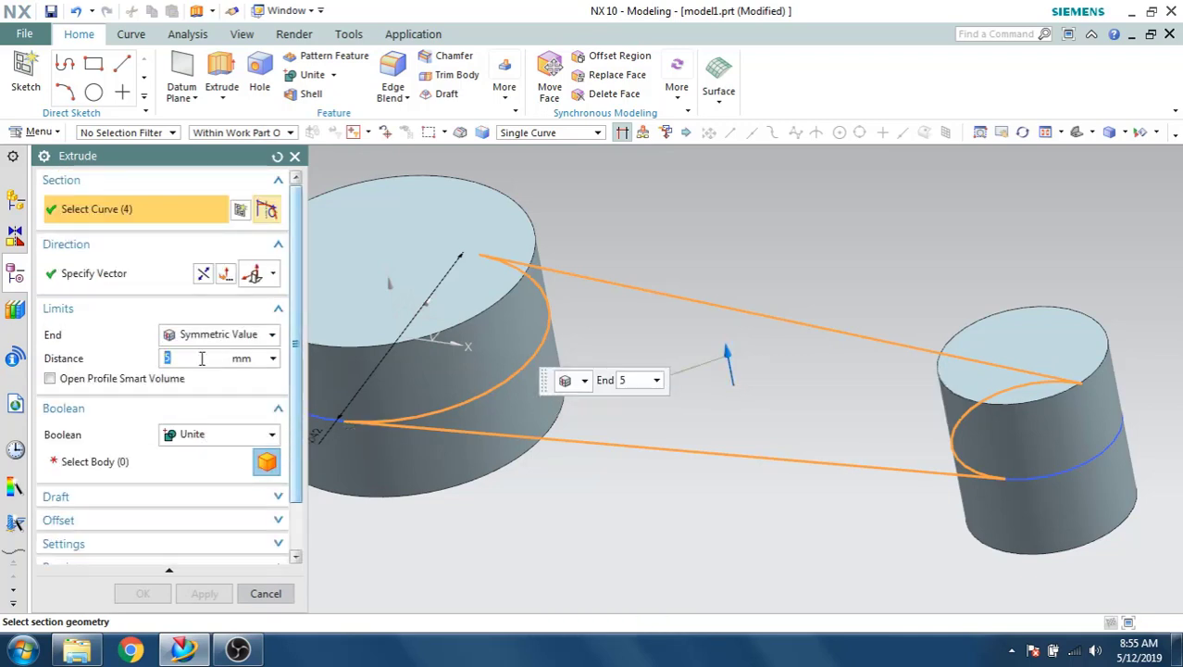
# - Unite the web extrusion with the large 42 mm cylinder and create it
pyautogui.click(158, 463)
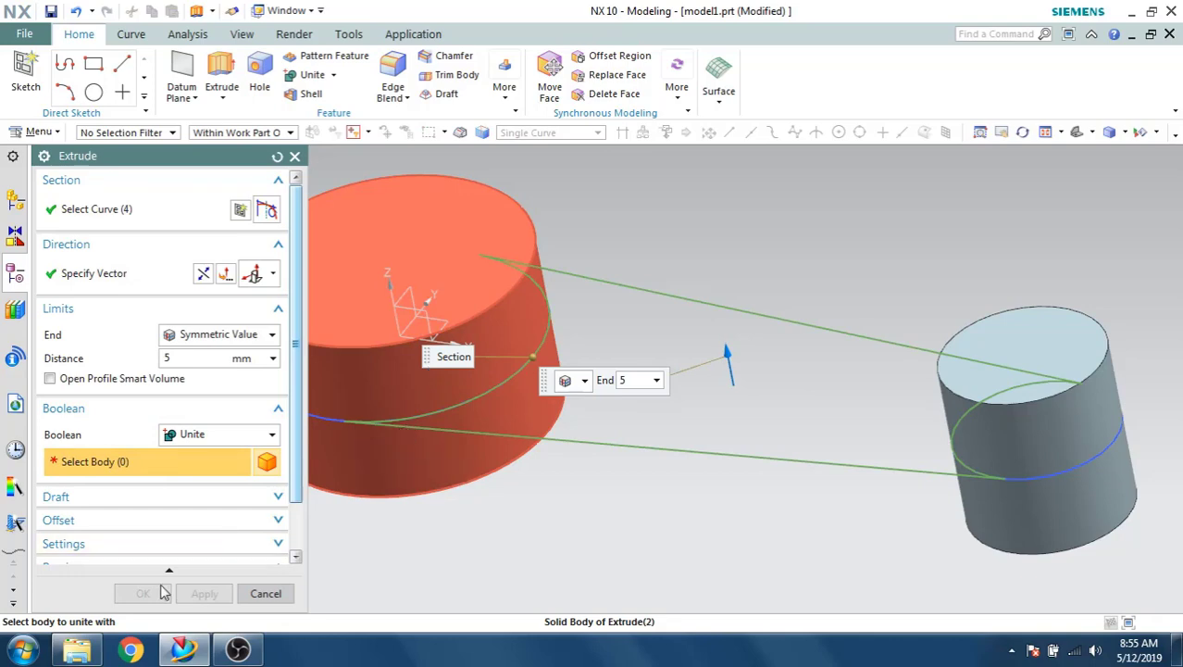
pyautogui.click(156, 278)
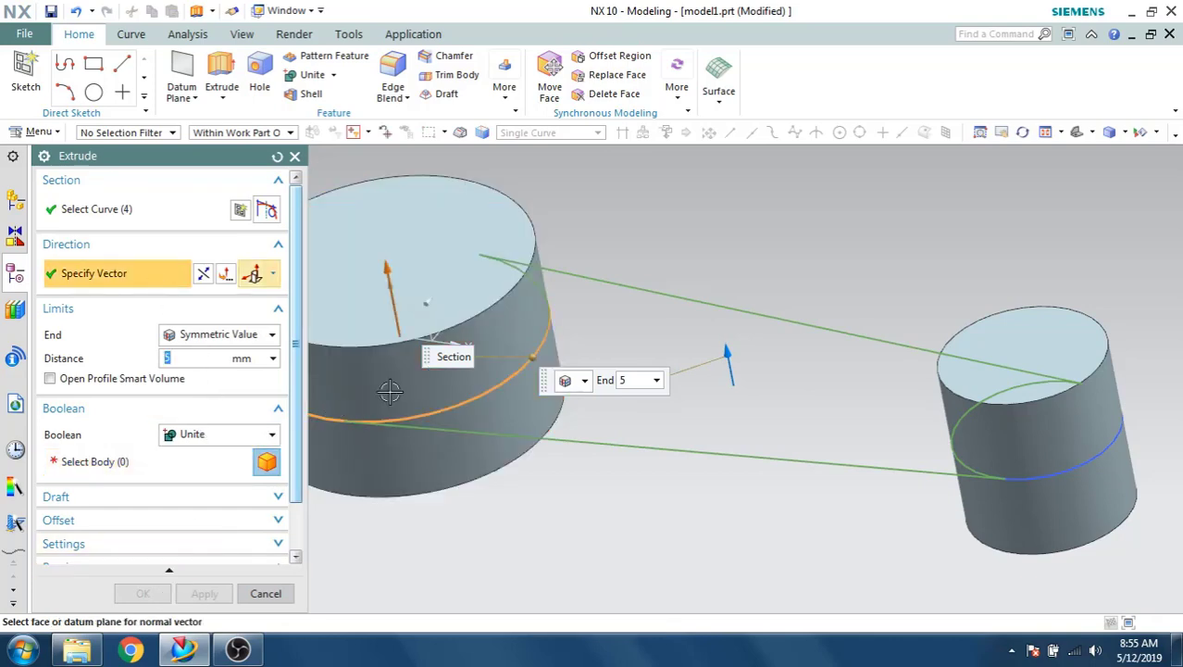
pyautogui.moveTo(414, 382); pyautogui.dragTo(412, 447, button='middle')
pyautogui.moveTo(398, 436); pyautogui.dragTo(409, 389, button='middle')
pyautogui.click(164, 219)
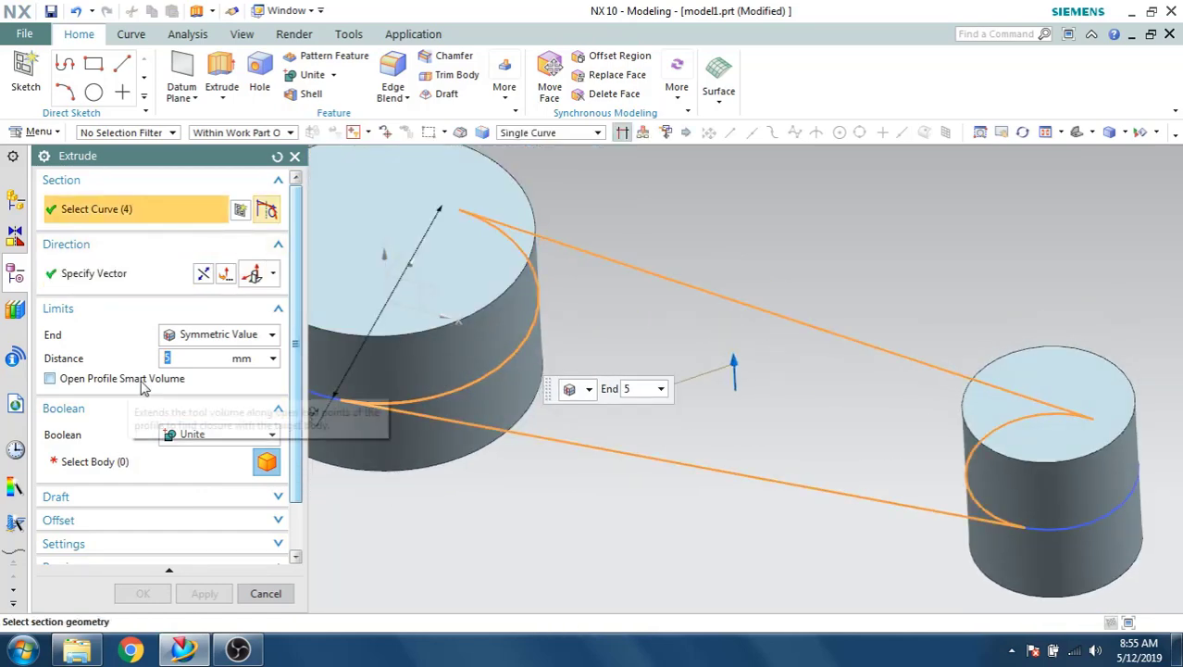
pyautogui.click(116, 462)
pyautogui.click(367, 351)
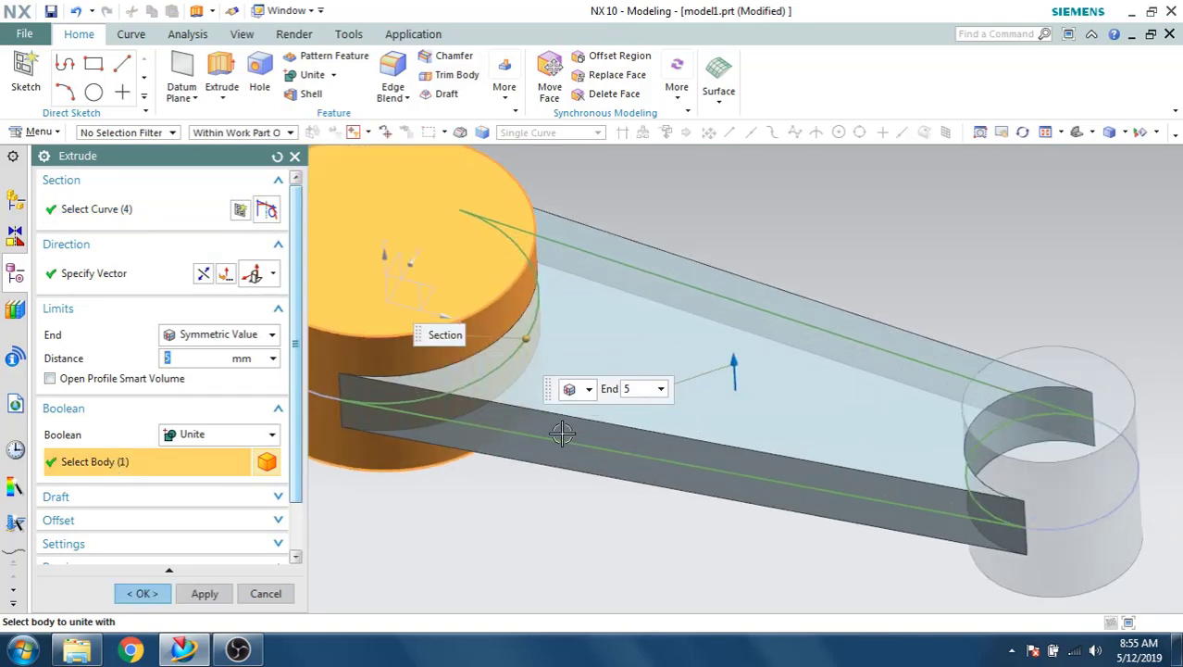
pyautogui.click(156, 585)
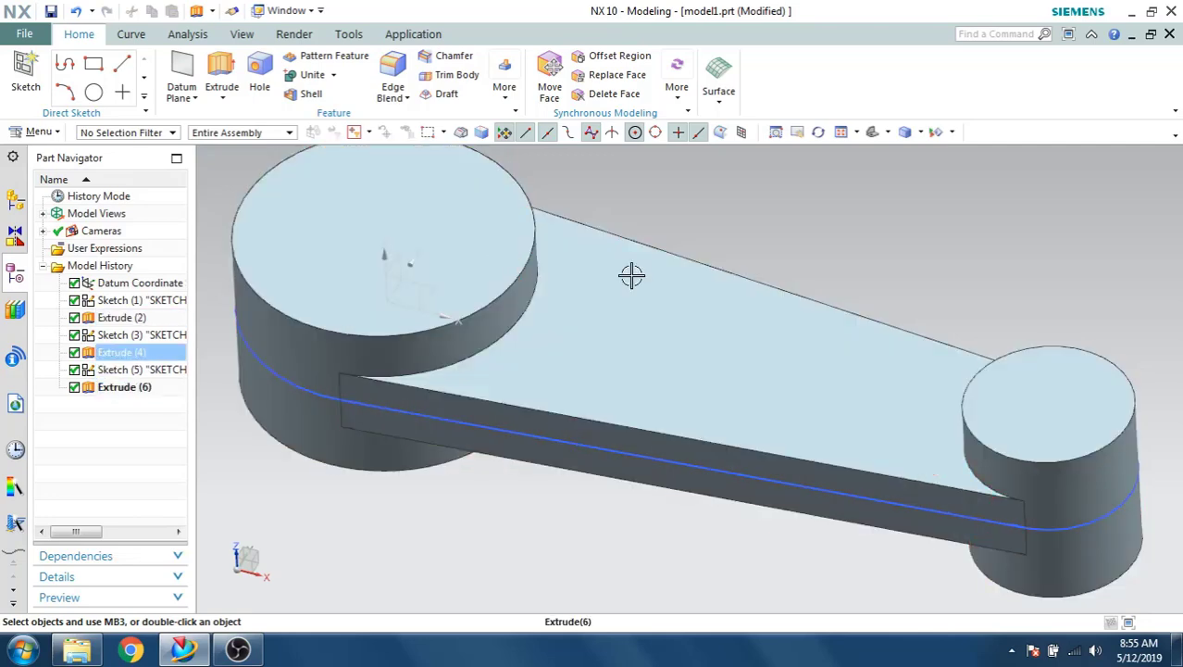
# - Unite the small cylinder with the body formed by the web and the large cylinder
pyautogui.click(311, 77)
pyautogui.click(391, 220)
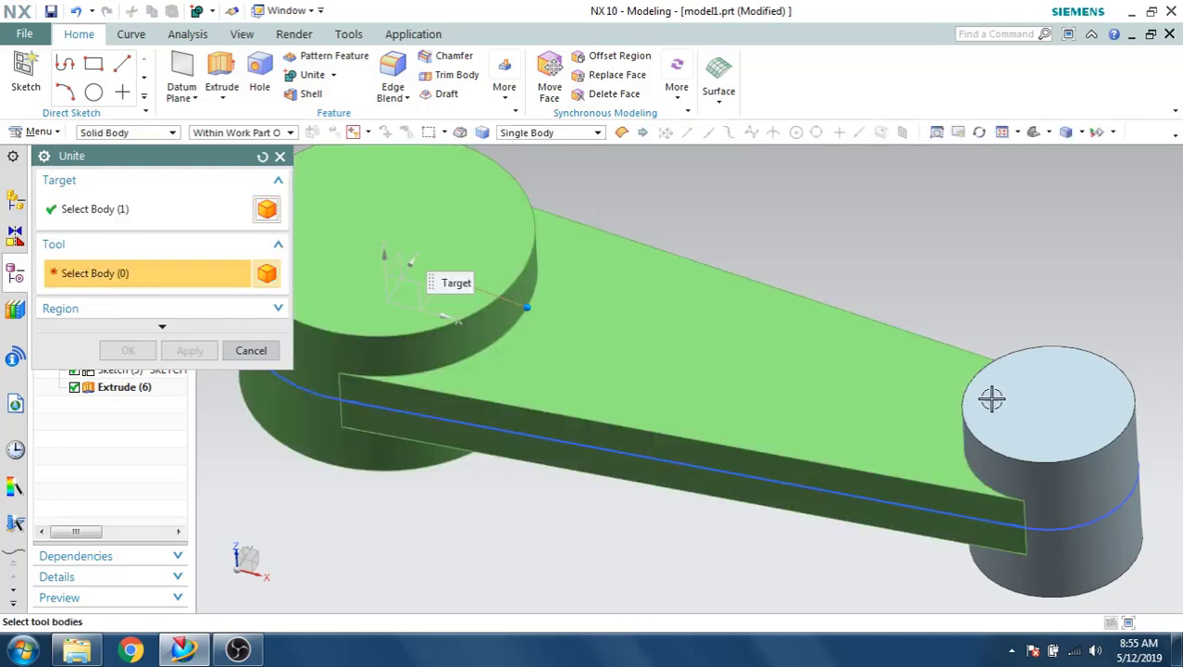
pyautogui.click(1057, 338)
pyautogui.click(128, 350)
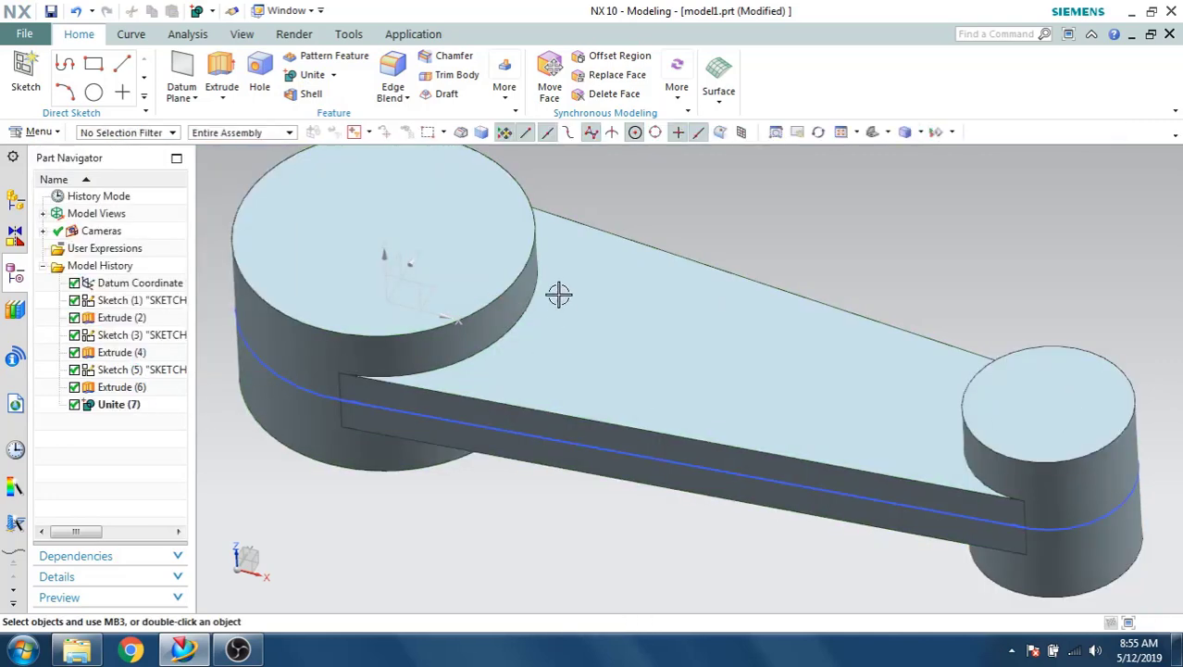
# - Start a new sketch on the upper planar face of the web
pyautogui.hotkey('ctrl', 'f')
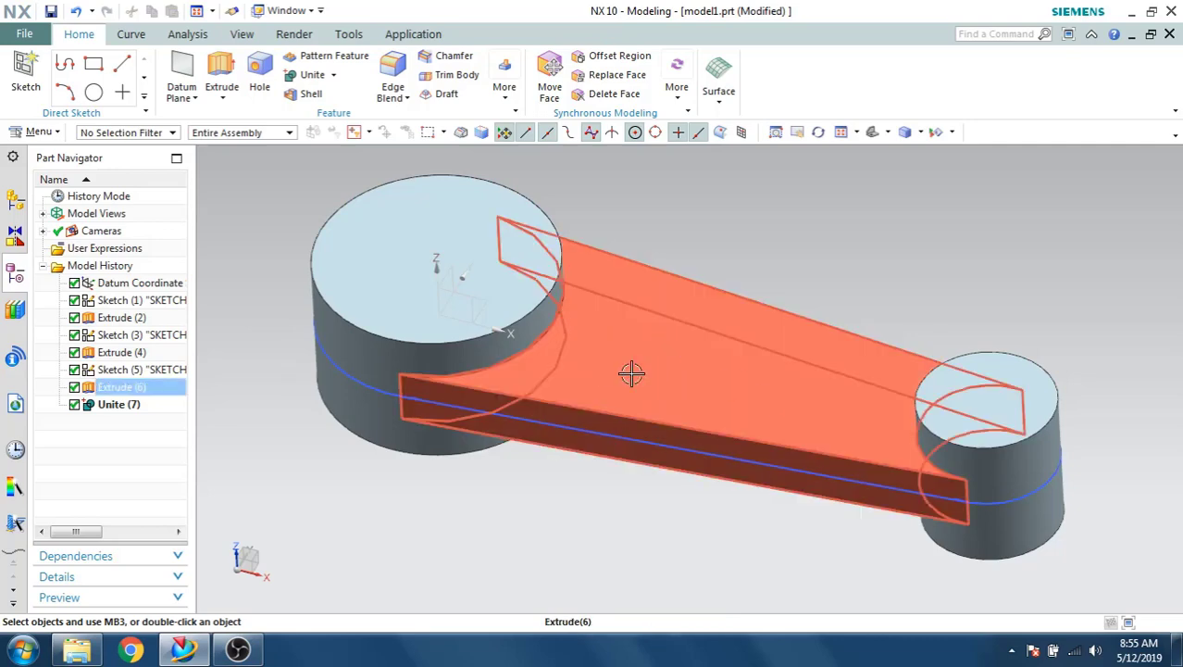
pyautogui.click(26, 70)
pyautogui.click(608, 330)
pyautogui.click(191, 428)
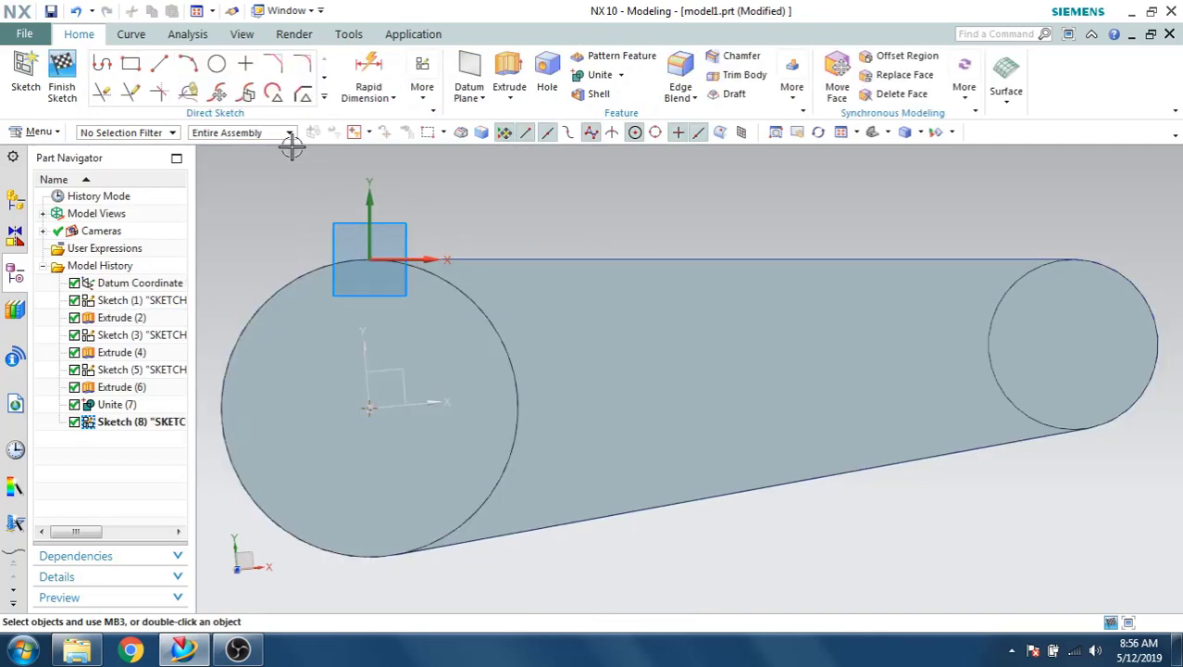
# - Offset the large cylinder's circular edge outward by 4 mm with Offset Curve
pyautogui.click(324, 99)
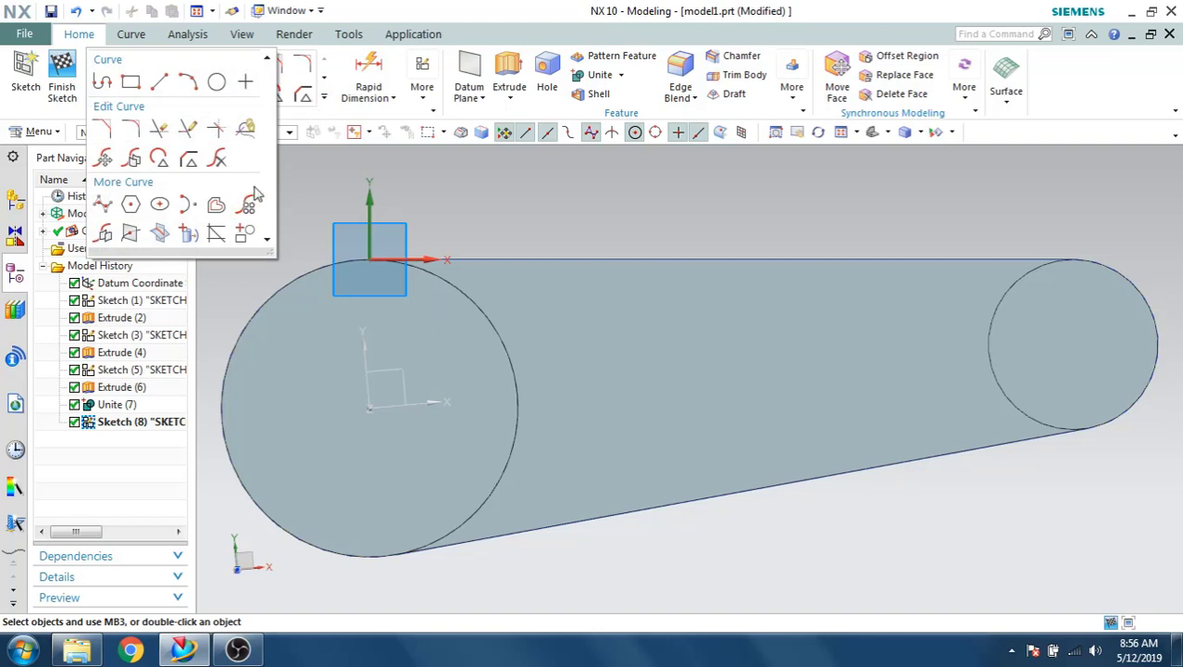
pyautogui.click(217, 205)
pyautogui.click(473, 309)
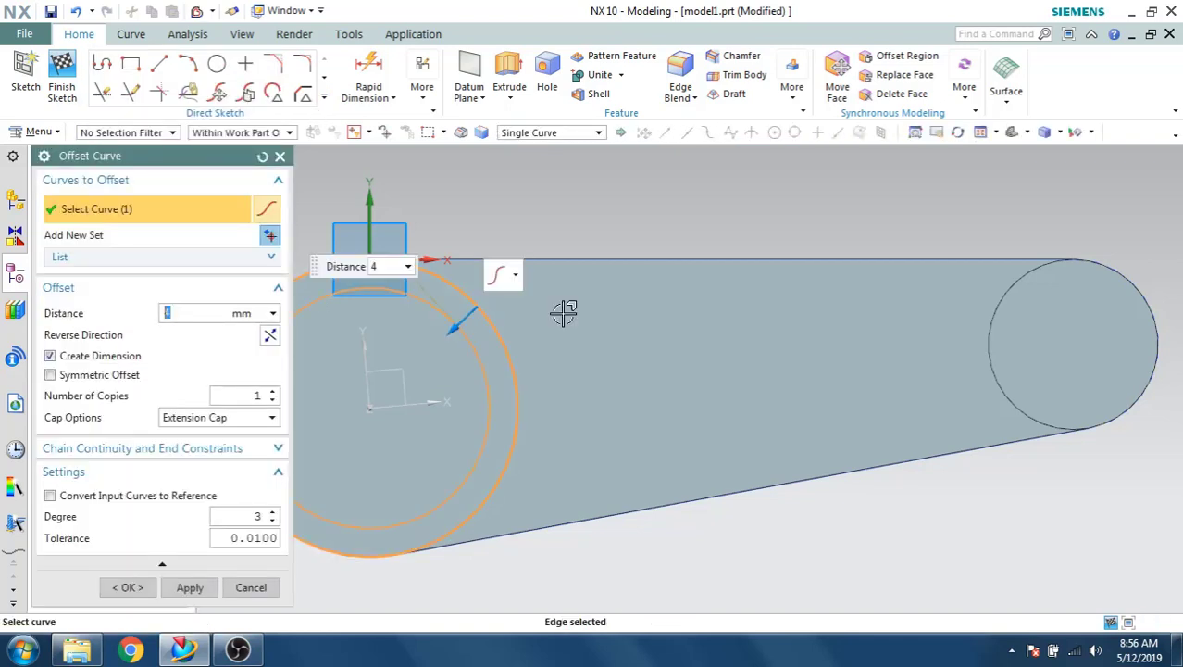
pyautogui.click(270, 336)
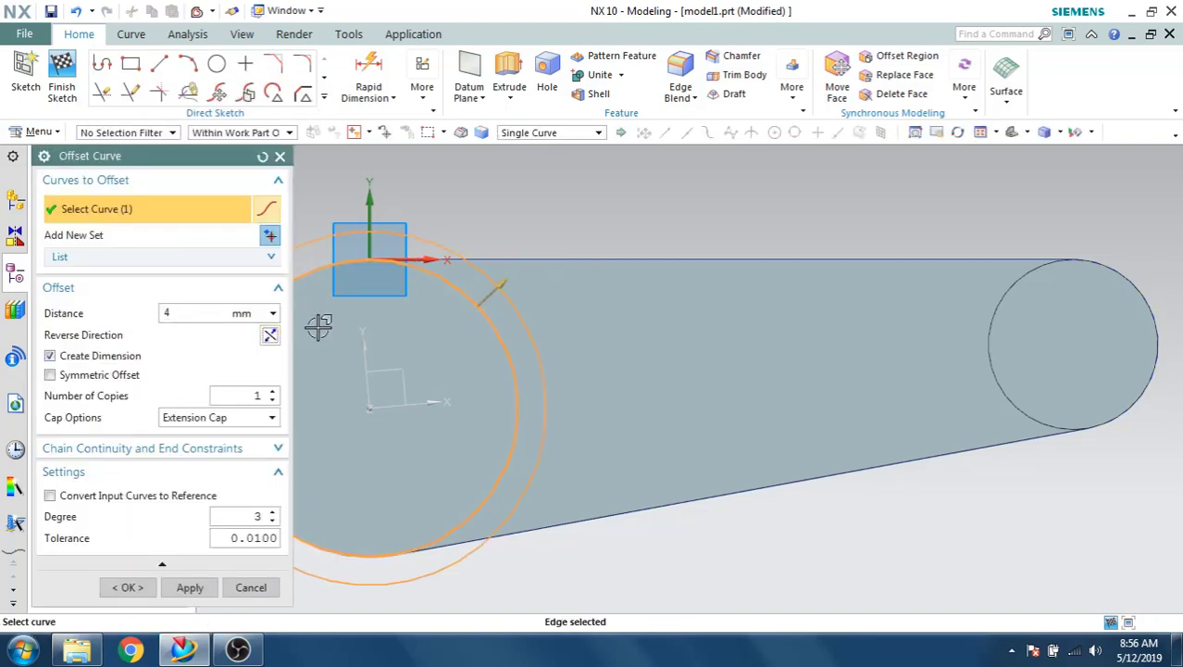
pyautogui.click(194, 585)
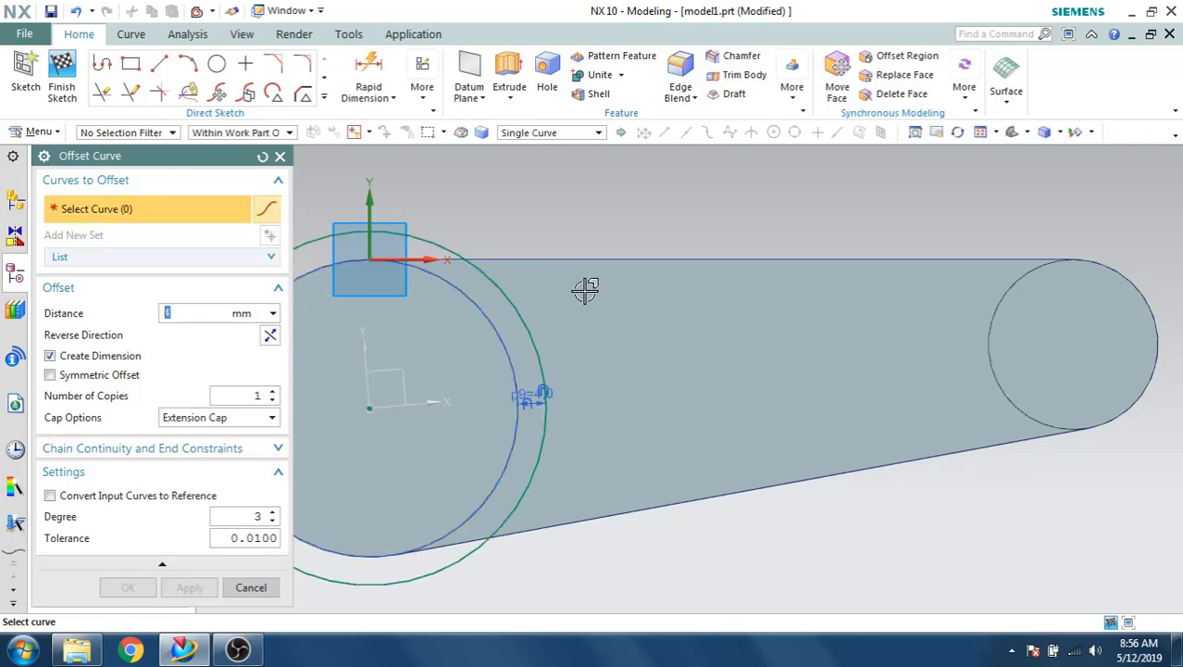
# - Offset both straight web edges inward and the small cylinder's circular edge outward by 4 mm each
pyautogui.click(586, 260)
pyautogui.middleClick(912, 324)
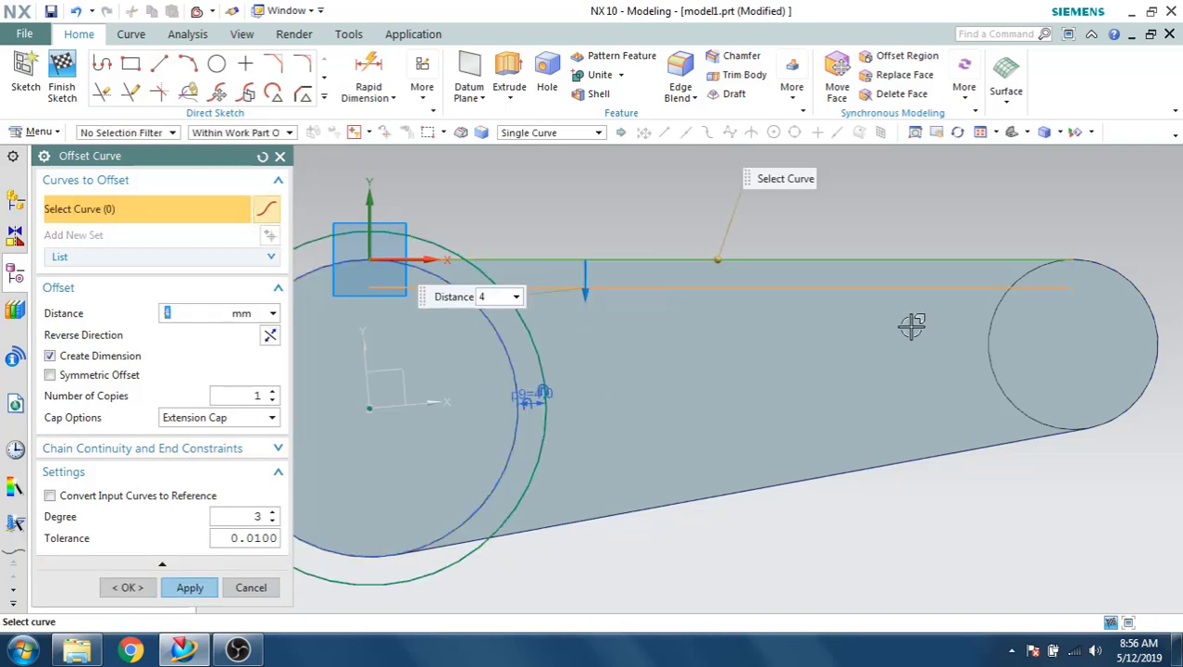
pyautogui.middleClick(991, 331)
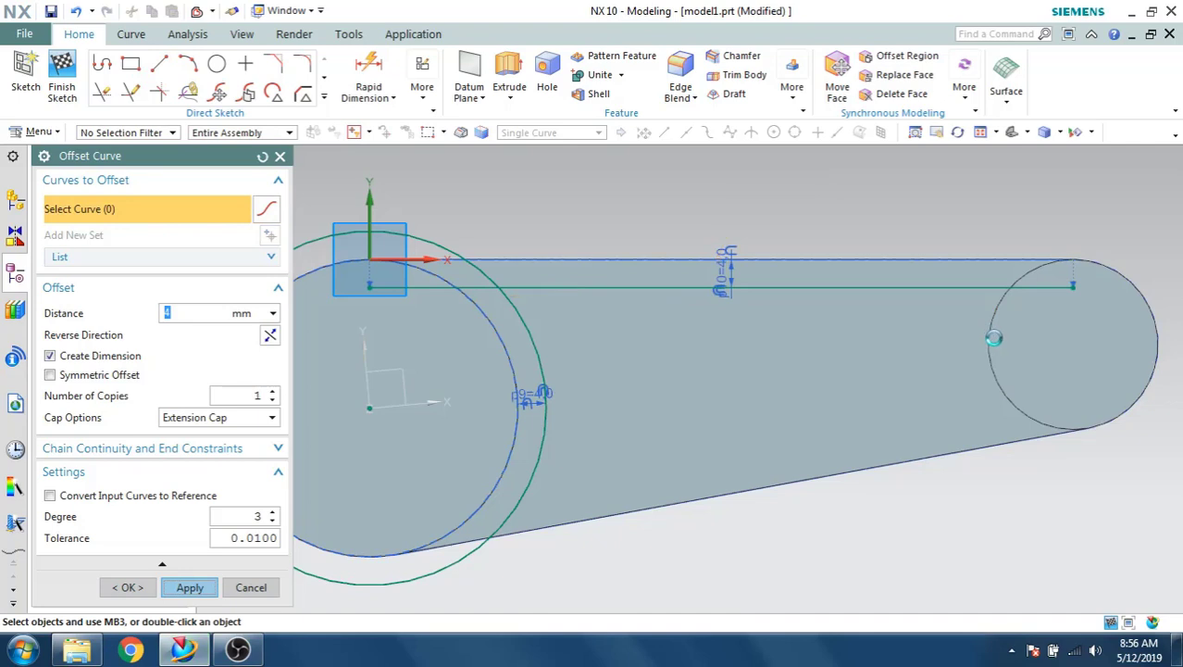
pyautogui.click(997, 335)
pyautogui.middleClick(847, 451)
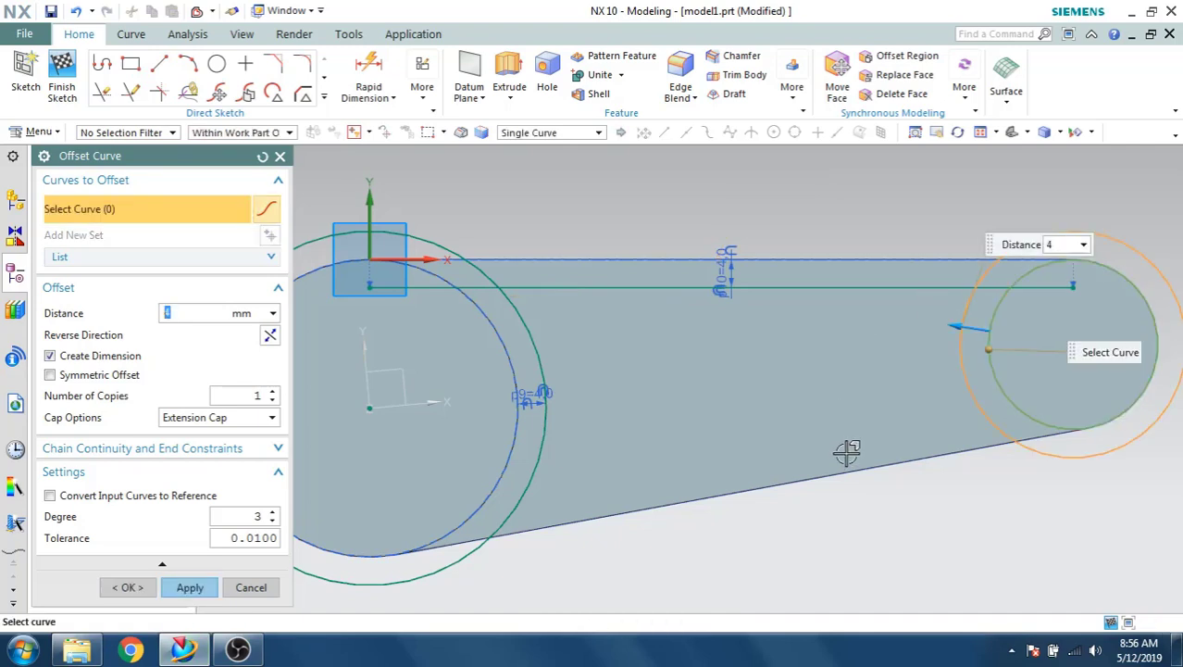
pyautogui.click(845, 467)
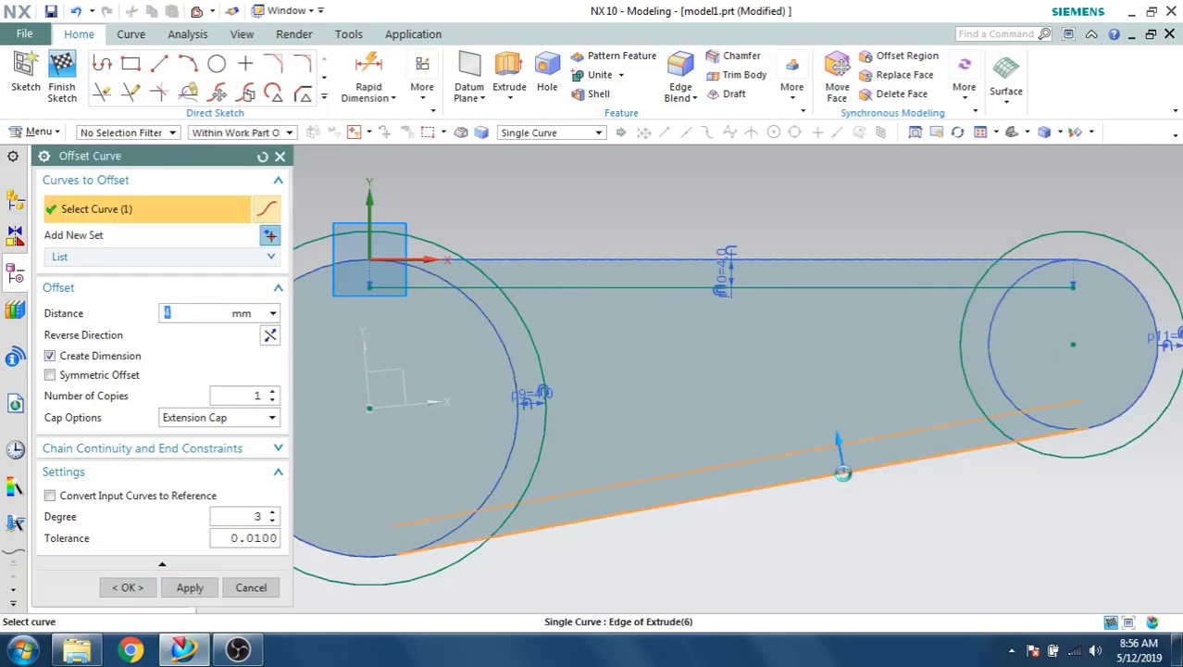
pyautogui.middleClick(821, 382)
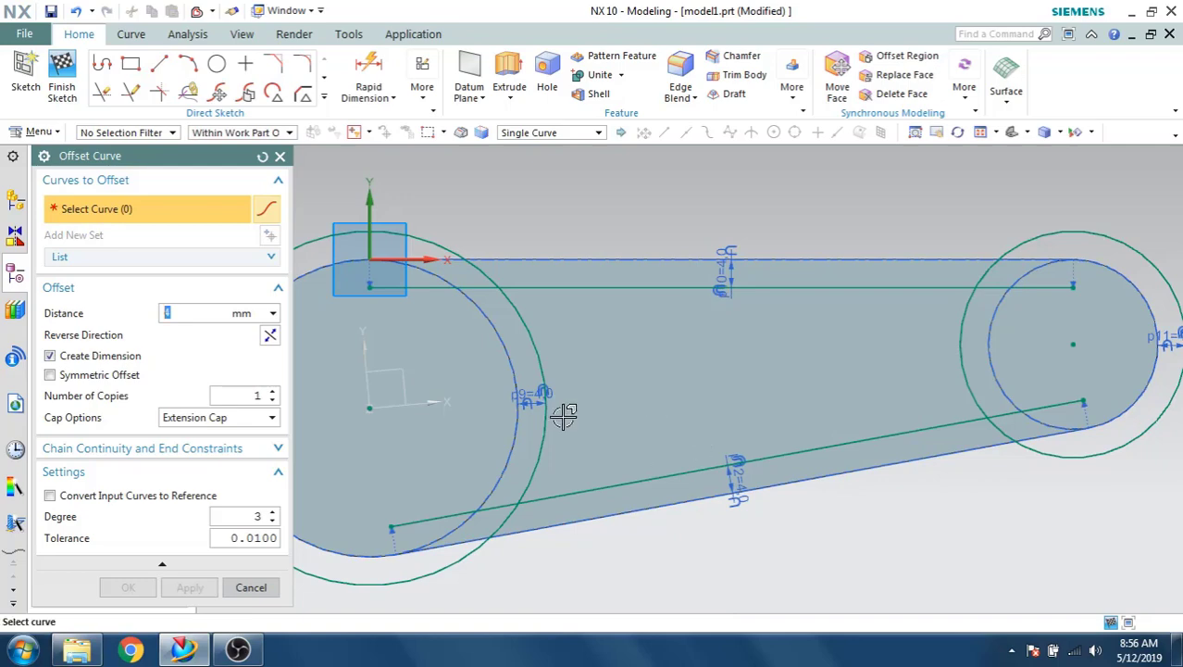
pyautogui.middleClick(564, 415)
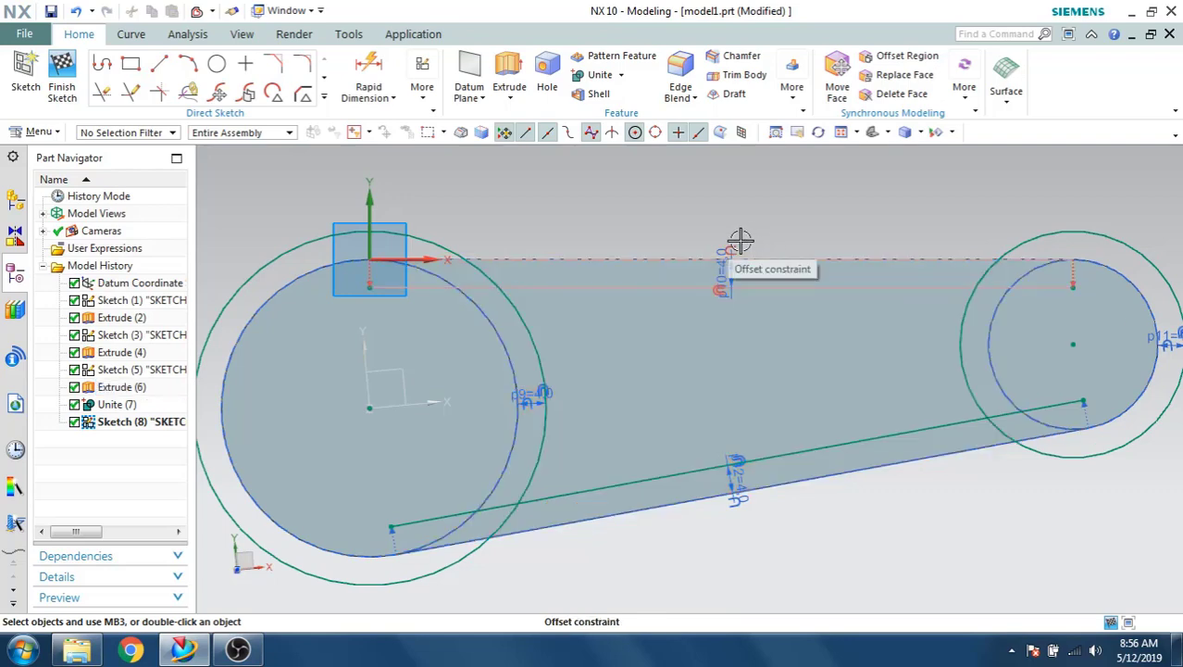
# - Delete the offset constraints from the offset circles and lines in the sketch
pyautogui.scroll(1, 668, 319)
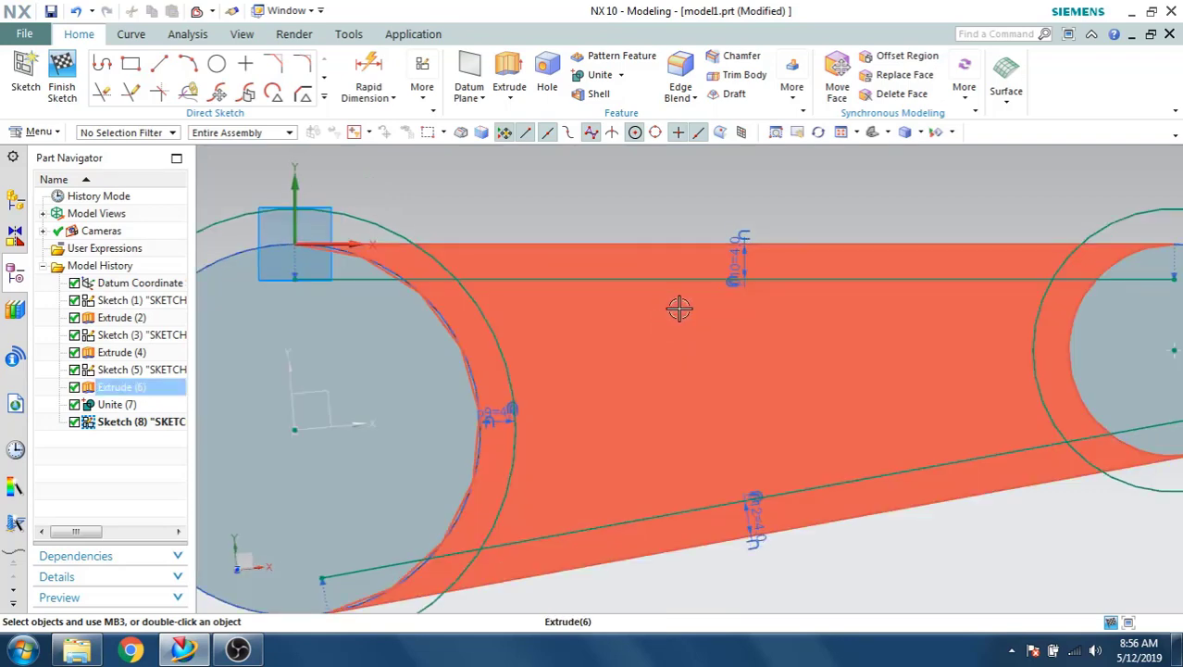
pyautogui.scroll(-1, 701, 232)
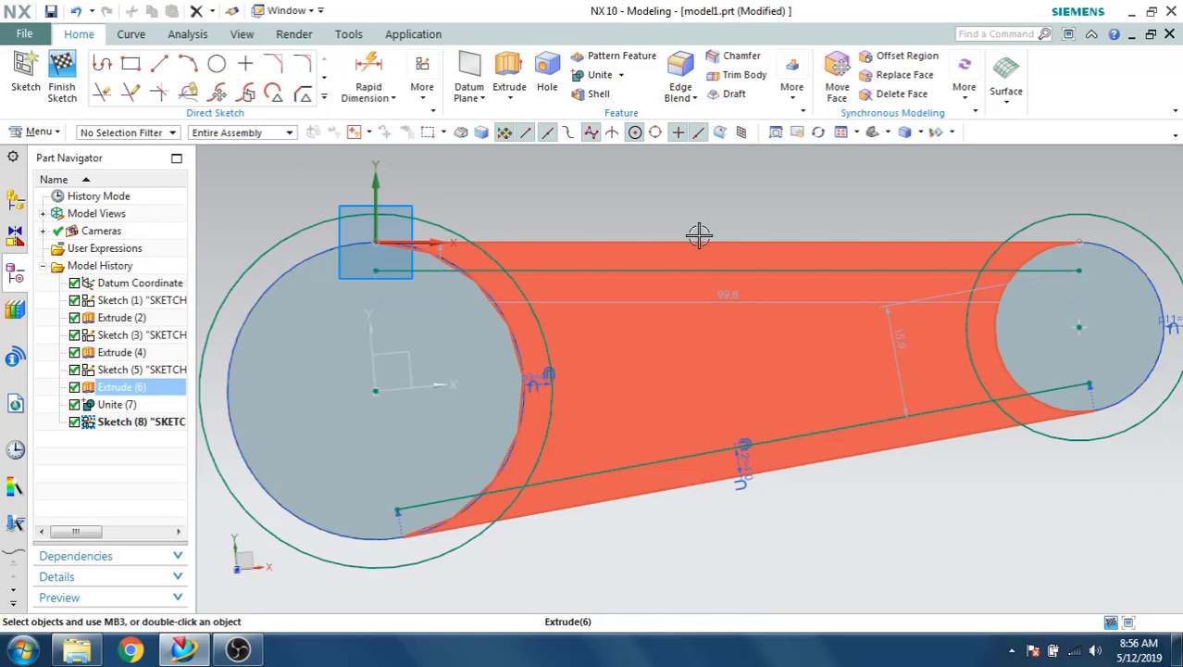
pyautogui.click(529, 396)
pyautogui.press('Delete')
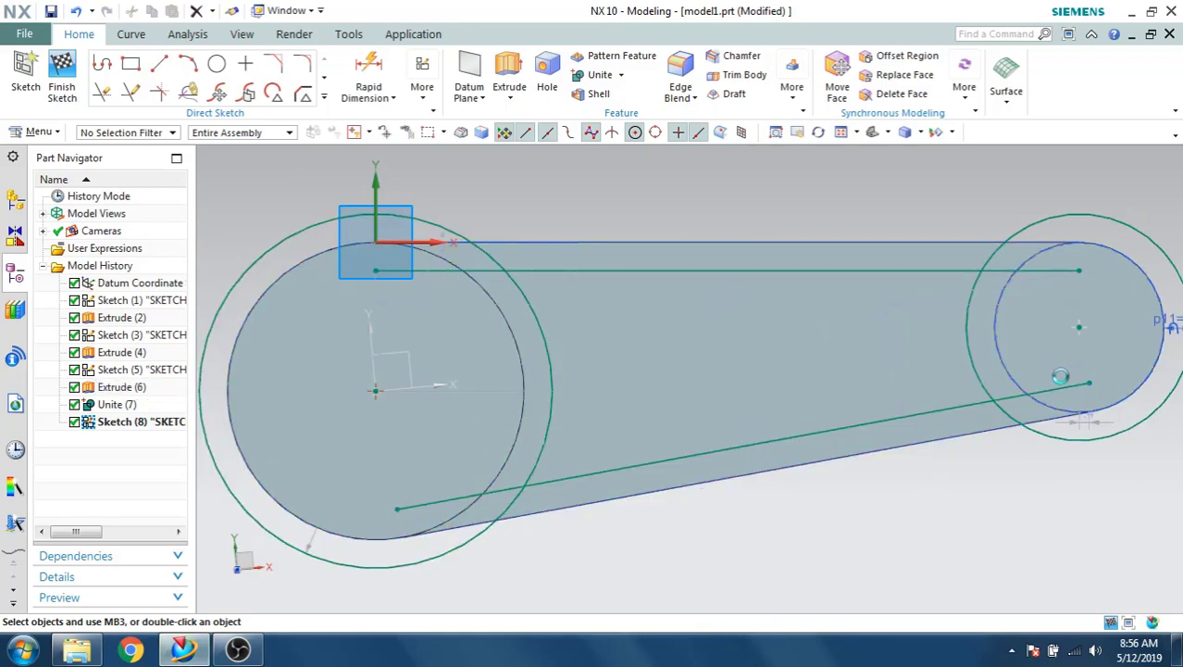
pyautogui.scroll(-1, 783, 366)
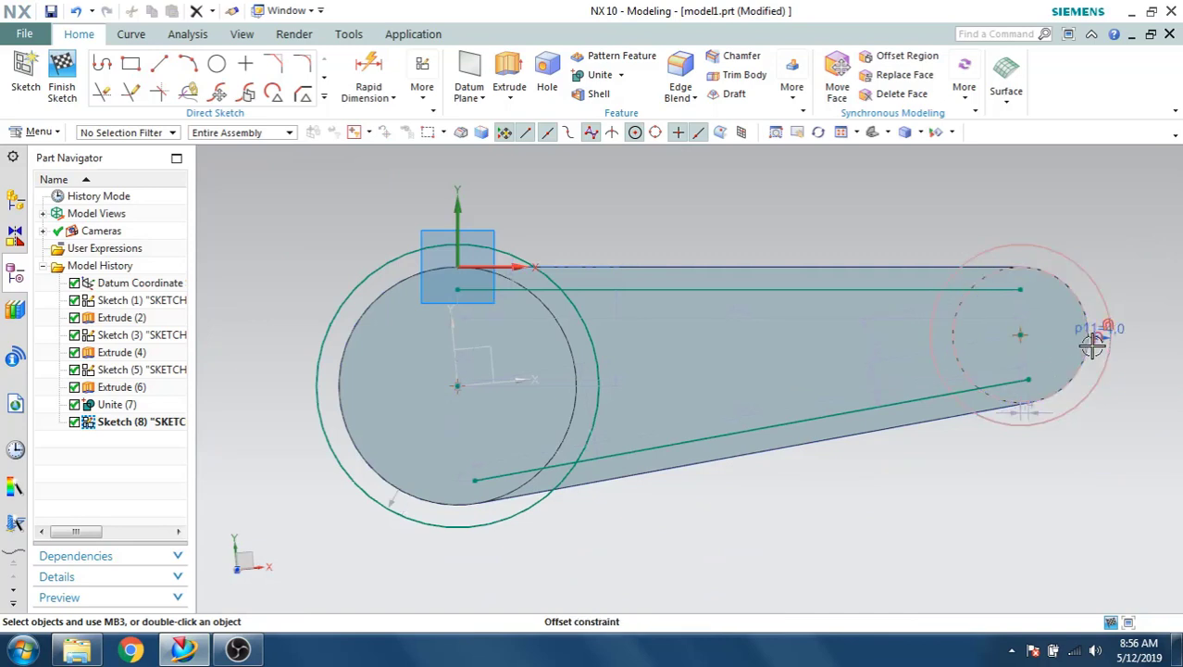
pyautogui.rightClick(1092, 343)
pyautogui.hotkey('ctrl', 'd')
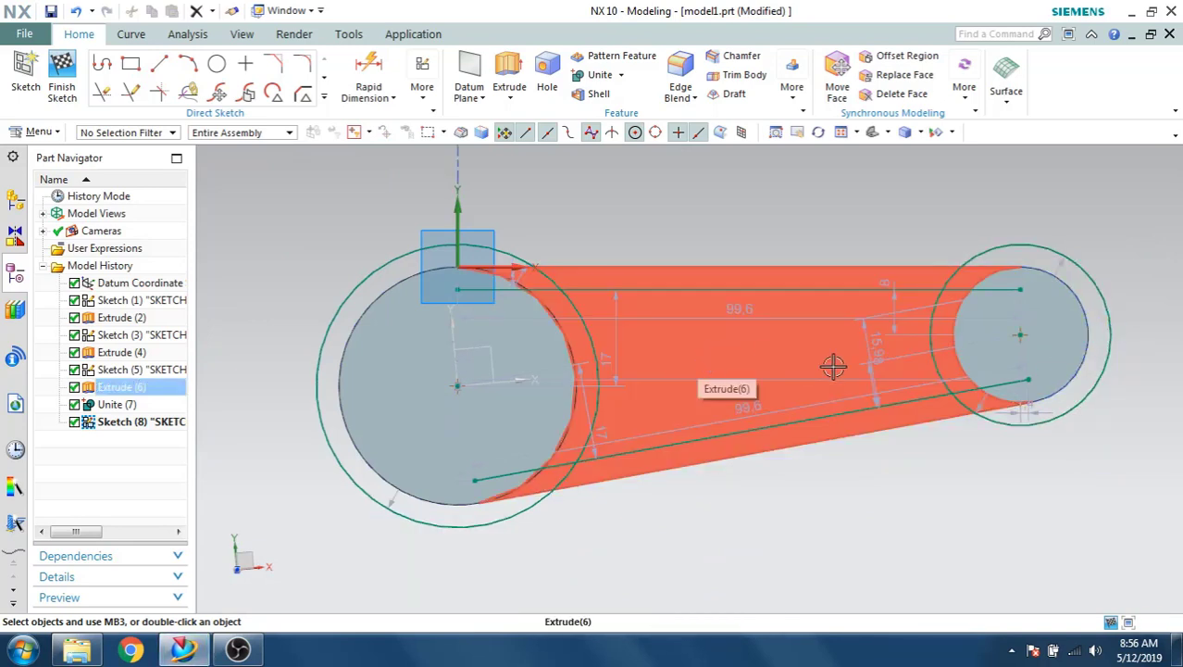
# - Quick Trim the offset circles and line ends to leave a closed pocket profile between the cylinders, and finish the sketch
pyautogui.press('t')
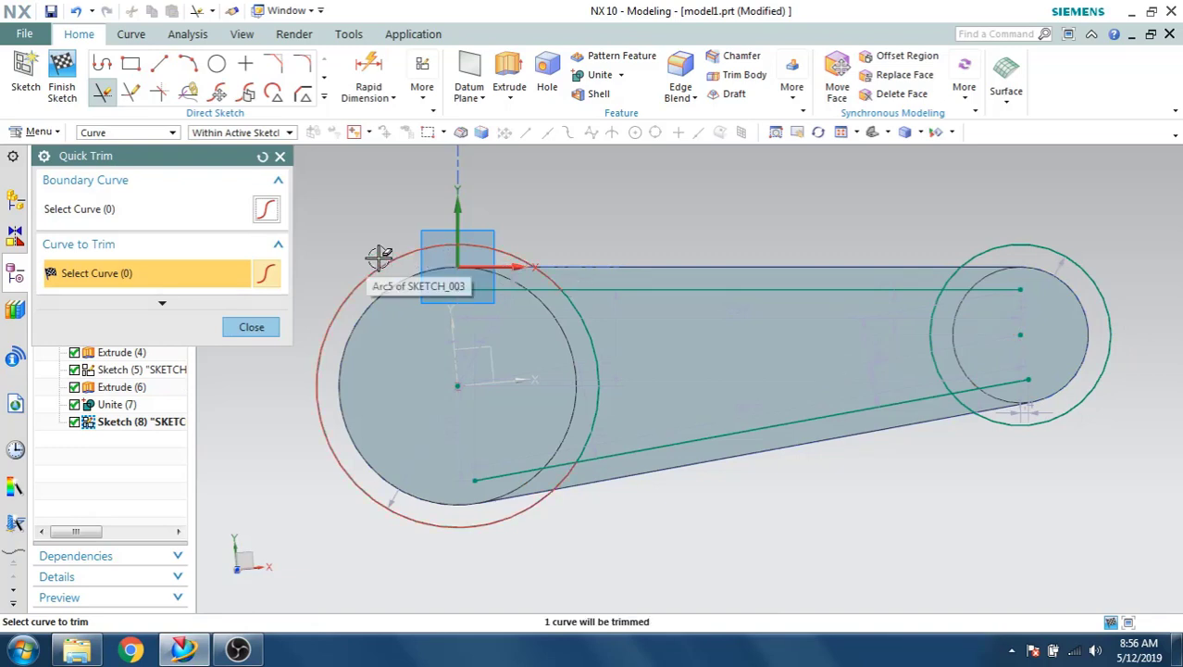
pyautogui.click(413, 257)
pyautogui.click(528, 470)
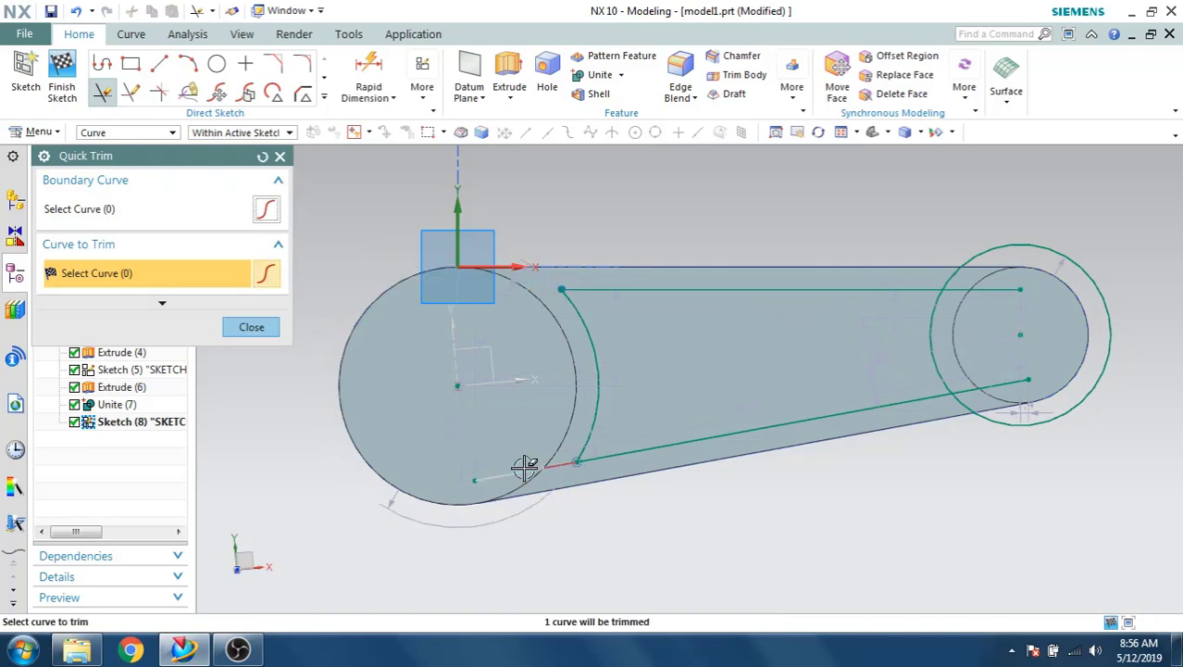
pyautogui.click(1012, 385)
pyautogui.click(987, 419)
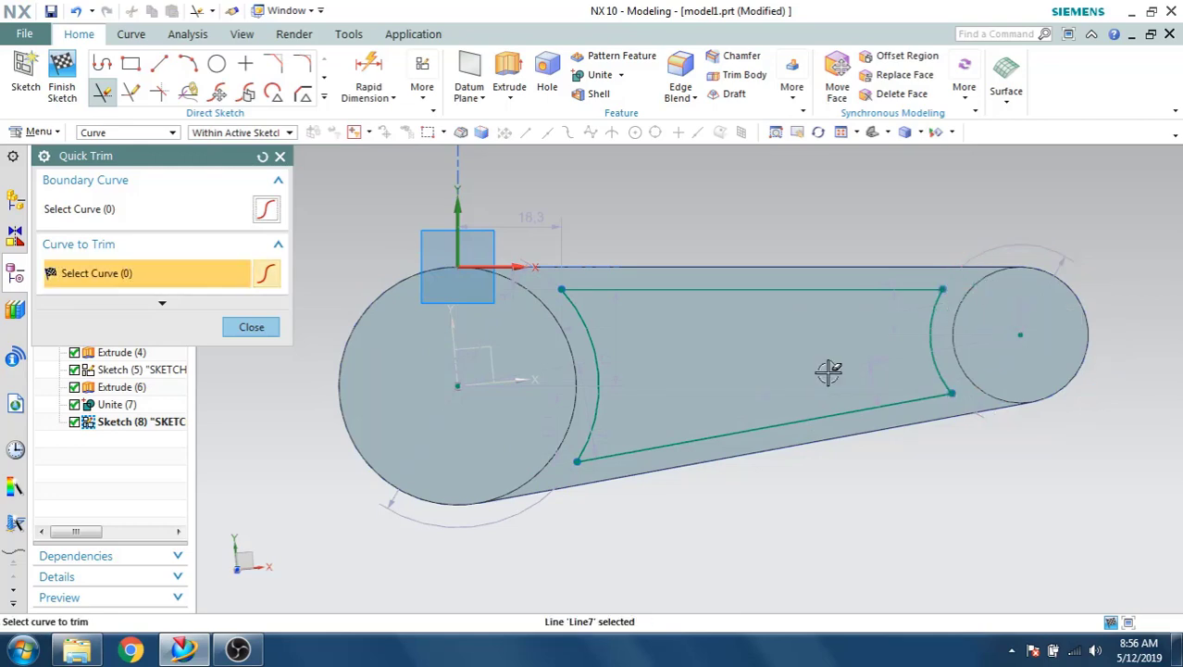
pyautogui.click(251, 327)
pyautogui.click(62, 73)
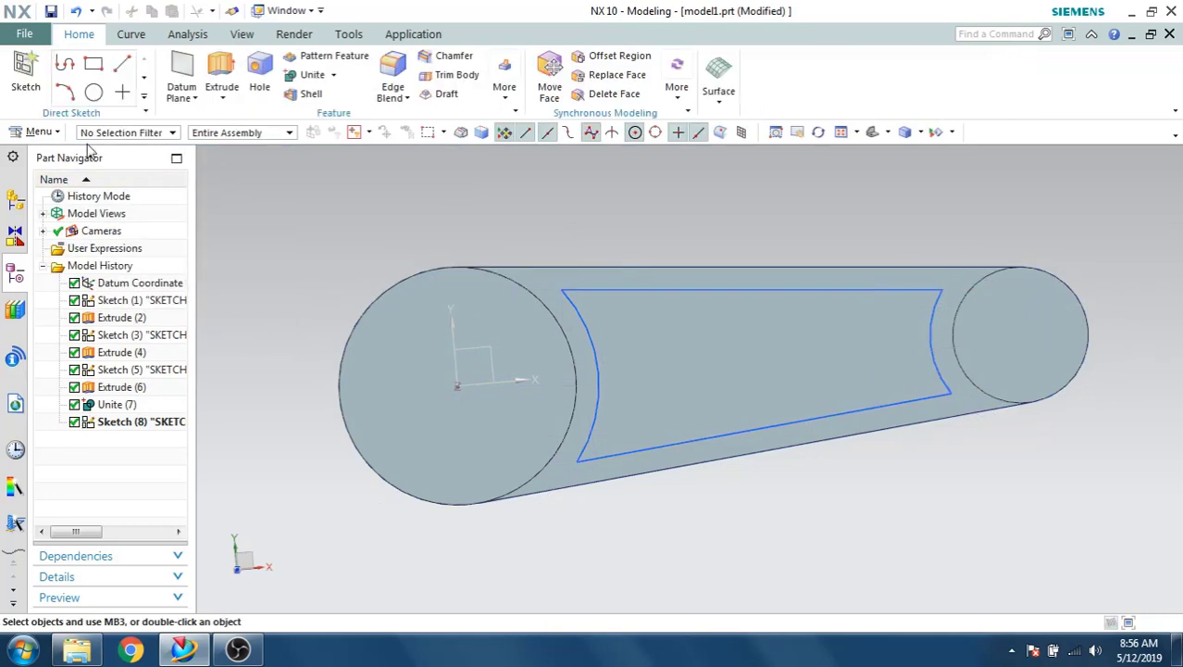
# - Start an Extrude of the pocket profile using Connected Curves and reverse its direction into the web
pyautogui.moveTo(344, 280); pyautogui.dragTo(282, 211, button='middle')
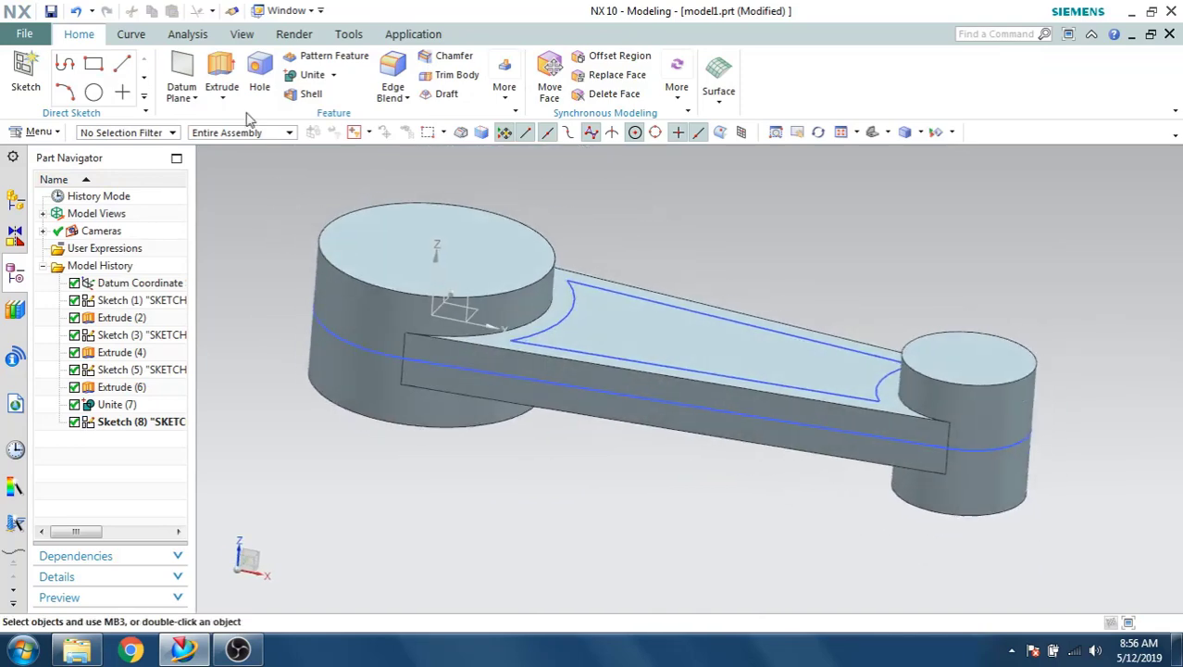
pyautogui.click(235, 72)
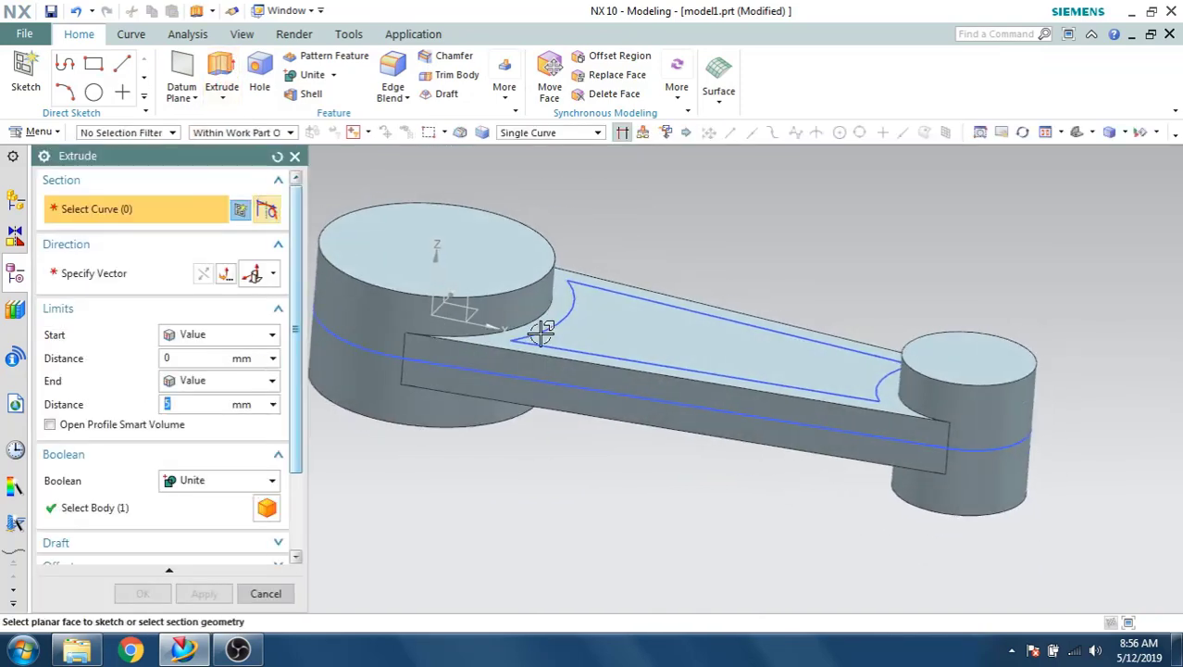
pyautogui.click(517, 135)
pyautogui.click(526, 156)
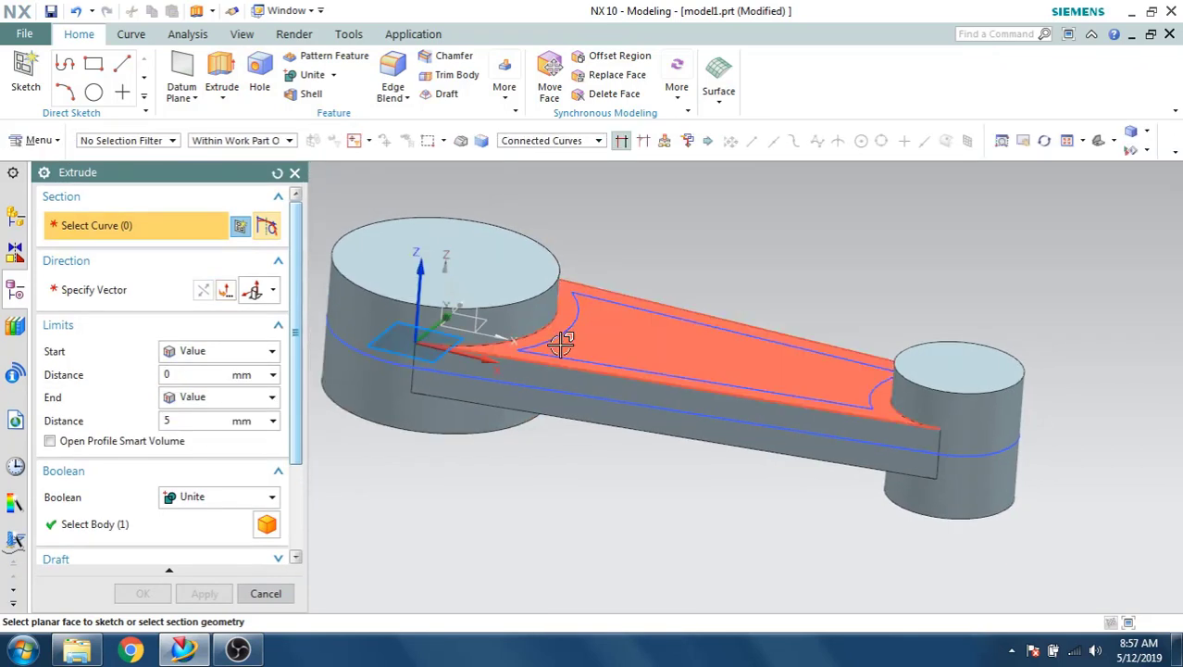
pyautogui.click(561, 337)
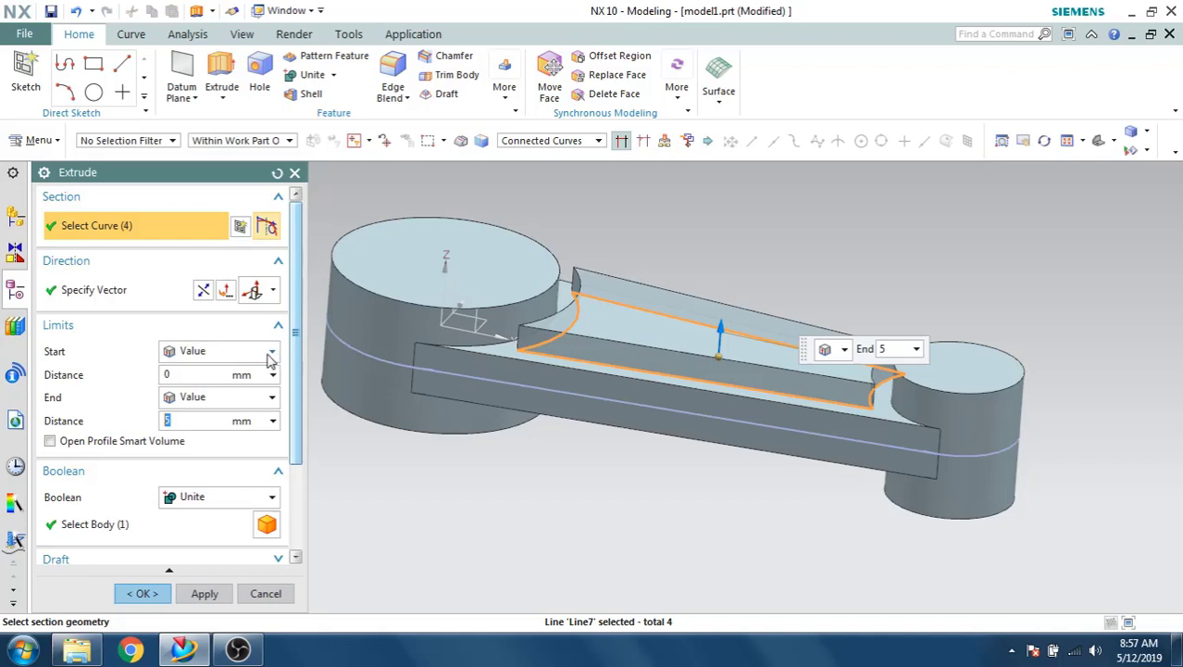
pyautogui.click(204, 291)
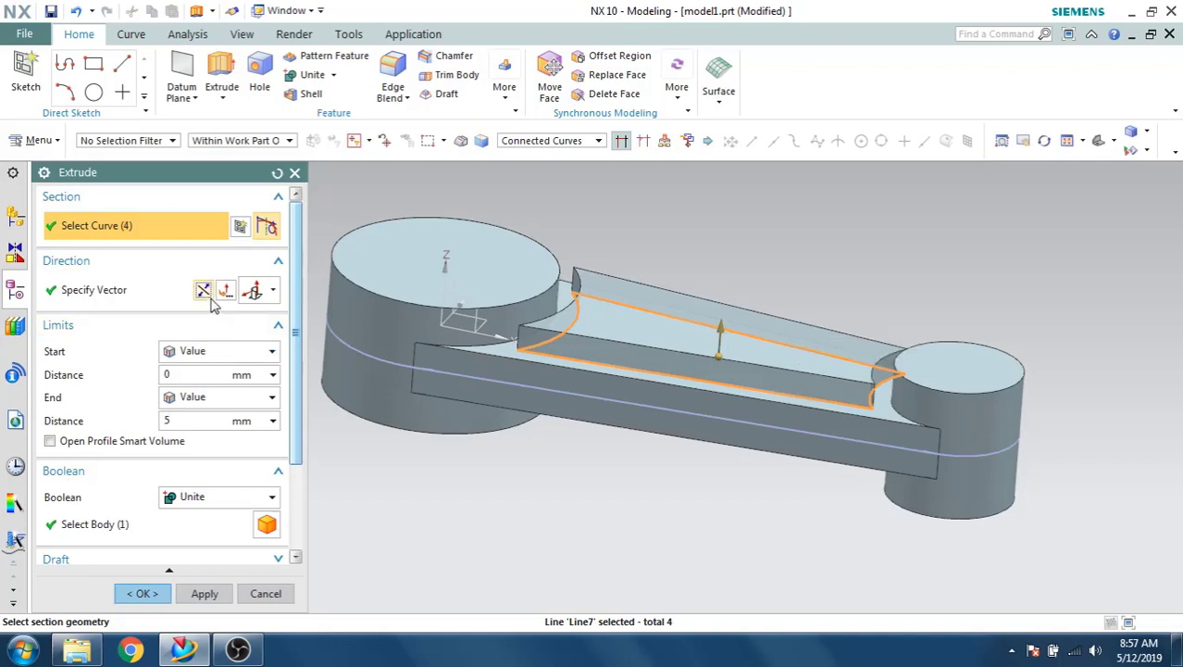
# - Set the extrusion's end distance to 2.5 mm and subtract it from the body to cut the pocket
pyautogui.click(182, 420)
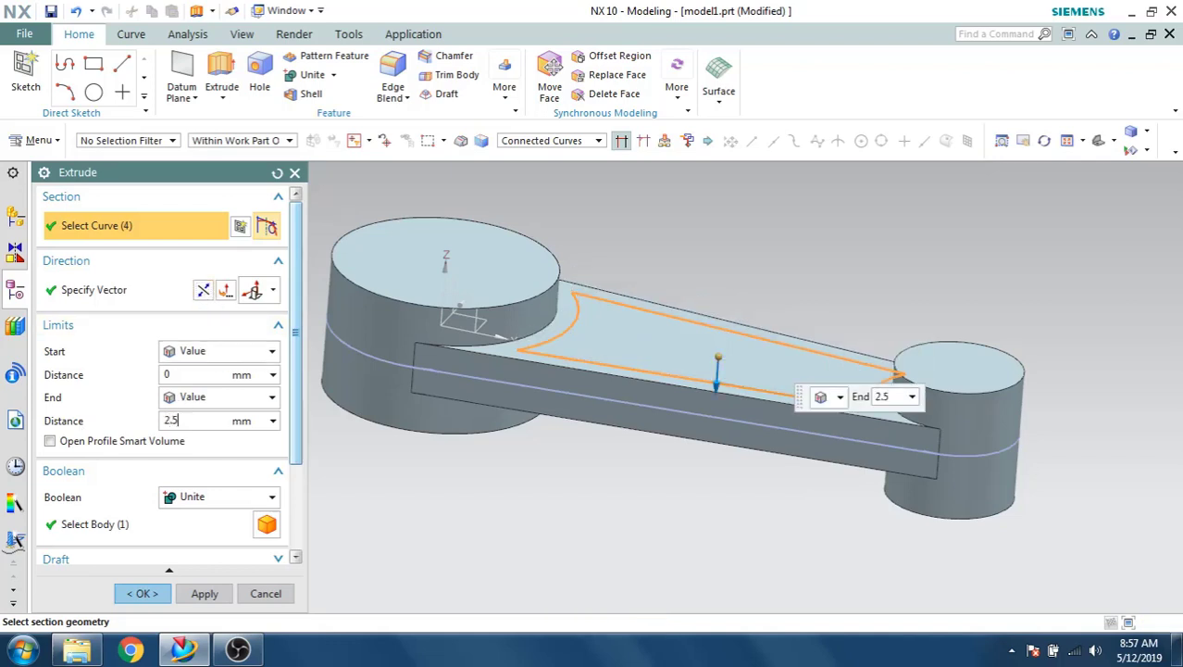
pyautogui.press('Return')
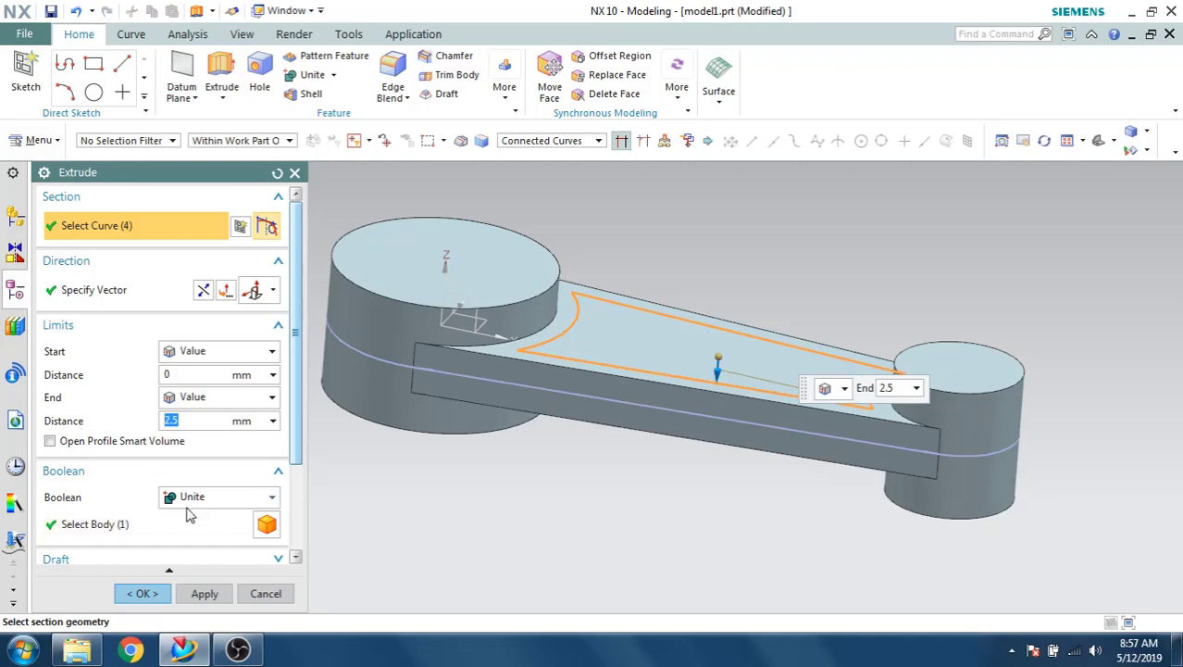
pyautogui.click(191, 499)
pyautogui.click(196, 552)
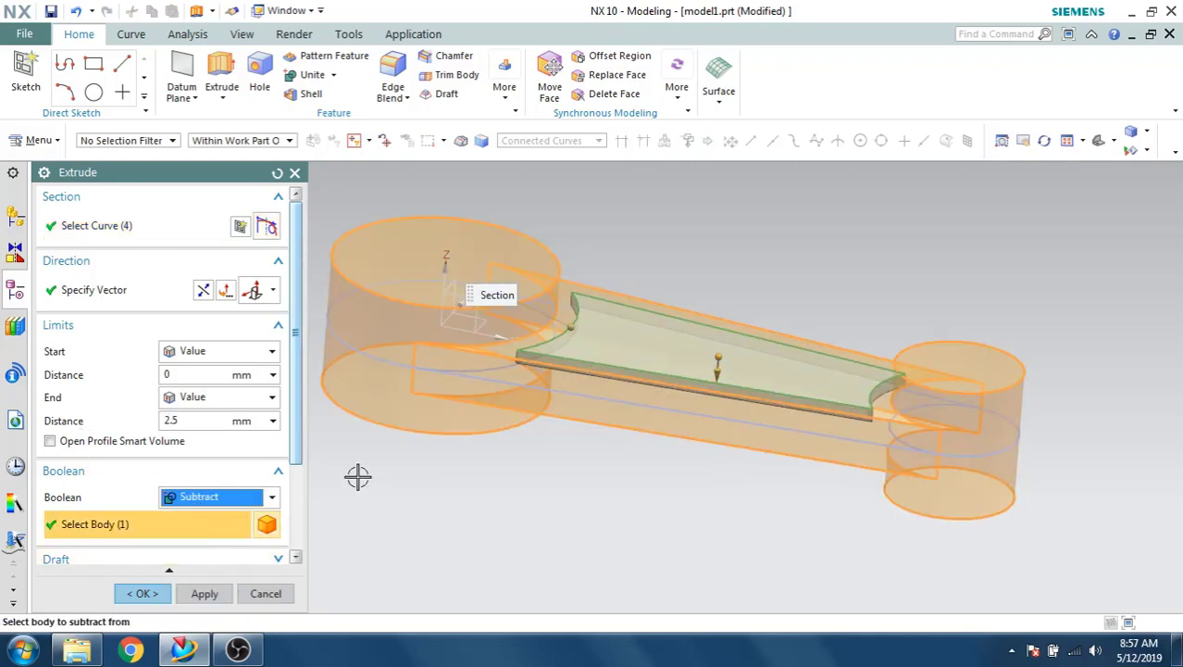
pyautogui.click(141, 594)
pyautogui.moveTo(536, 409); pyautogui.dragTo(520, 396, button='middle')
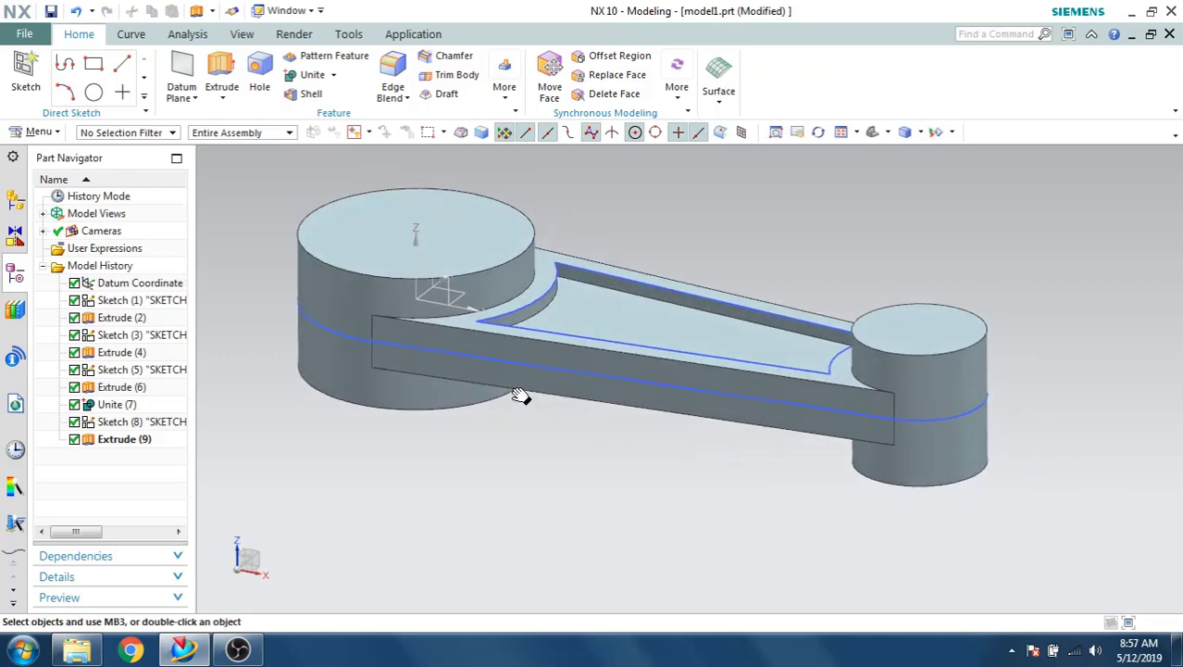
pyautogui.moveTo(478, 454)
pyautogui.mouseDown(button='middle')
pyautogui.moveTo(526, 399)
pyautogui.moveTo(529, 338)
pyautogui.moveTo(510, 420)
pyautogui.moveTo(487, 448)
pyautogui.moveTo(470, 426)
pyautogui.moveTo(492, 474)
pyautogui.moveTo(480, 457)
pyautogui.mouseUp(button='middle')
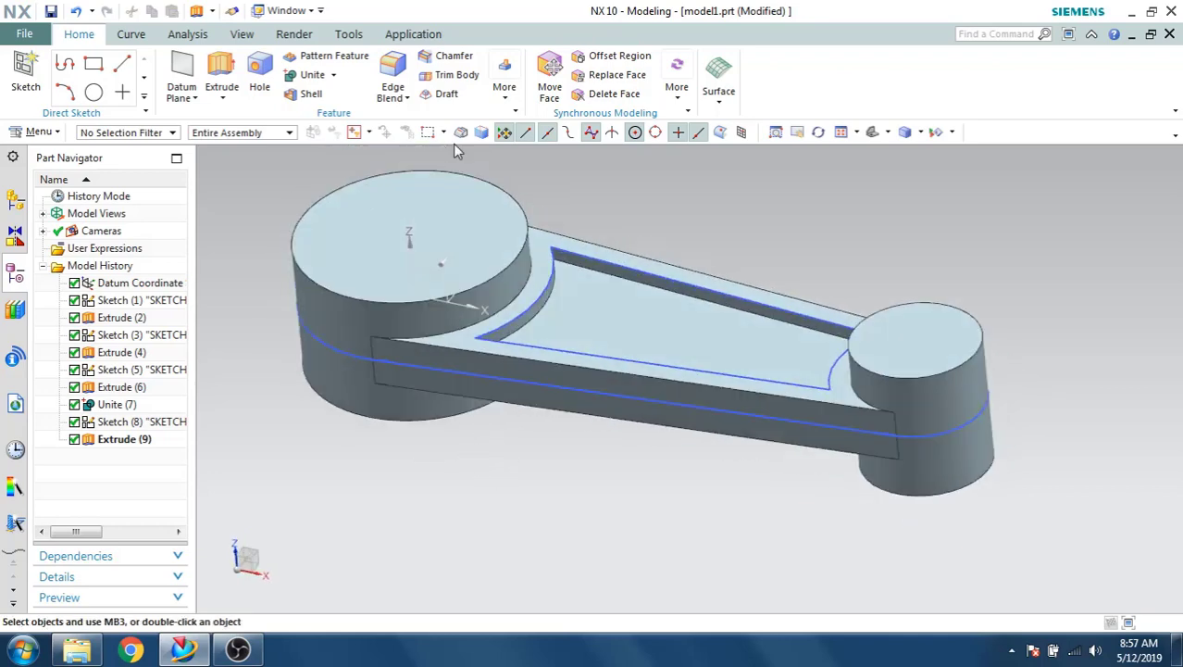
pyautogui.click(505, 104)
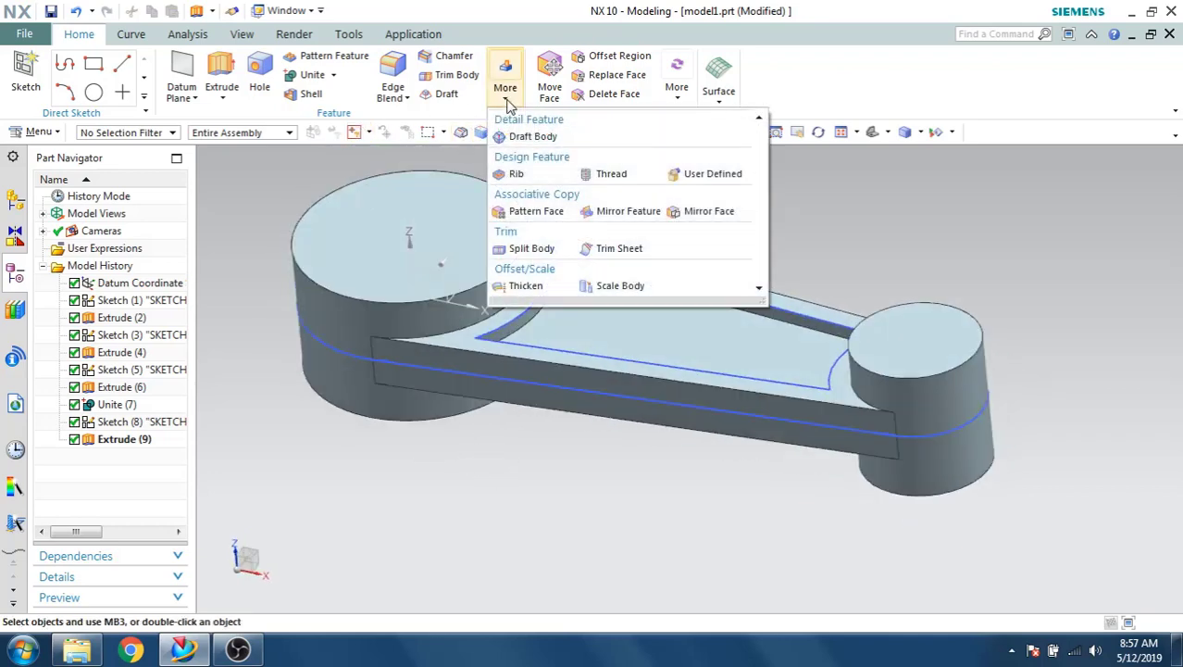
pyautogui.click(336, 166)
pyautogui.click(232, 222)
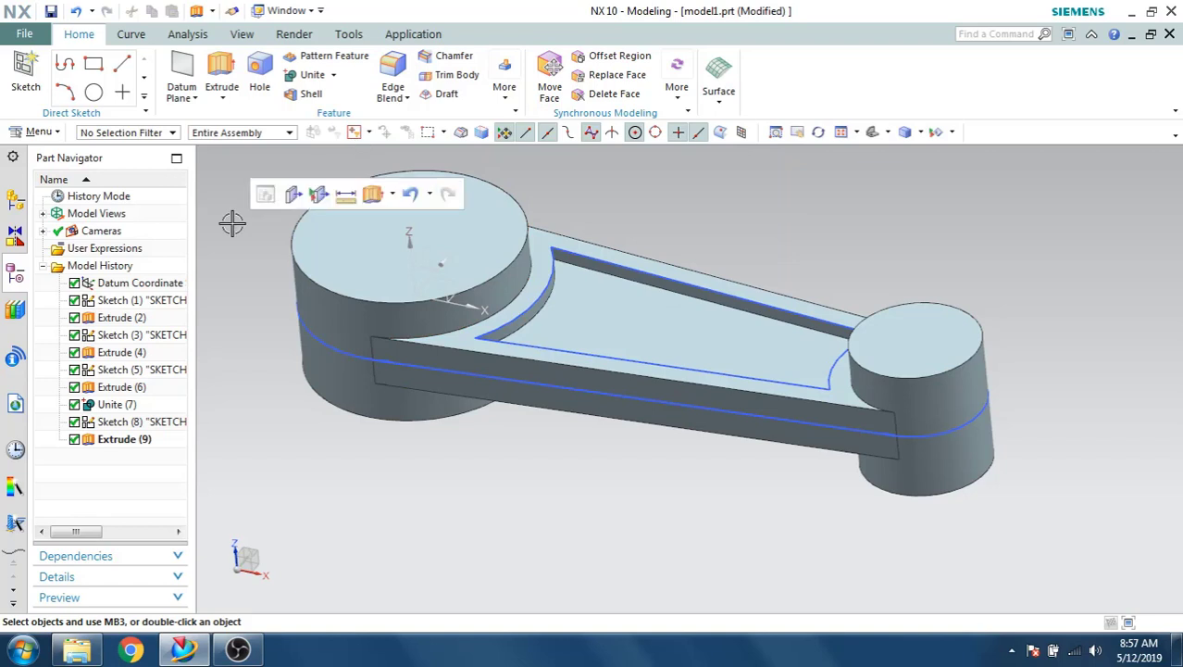
# - Mirror the pocket cut about the XY plane of the datum coordinate system to the opposite side of the web
pyautogui.click(405, 98)
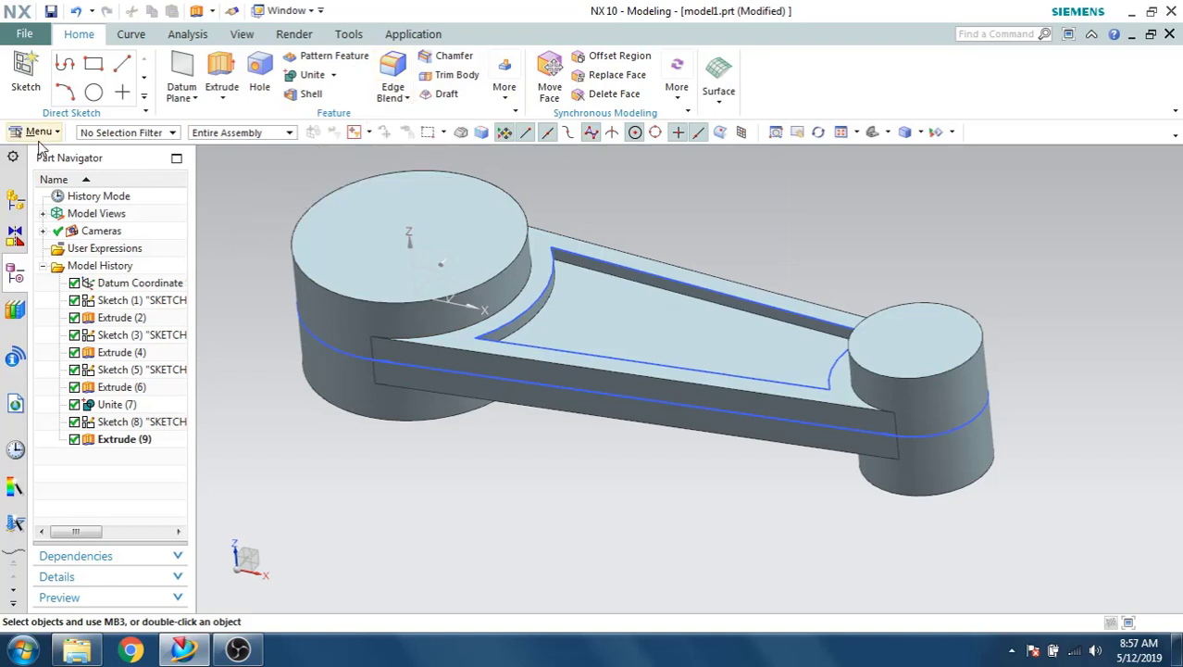
pyautogui.click(37, 132)
pyautogui.moveTo(51, 211)
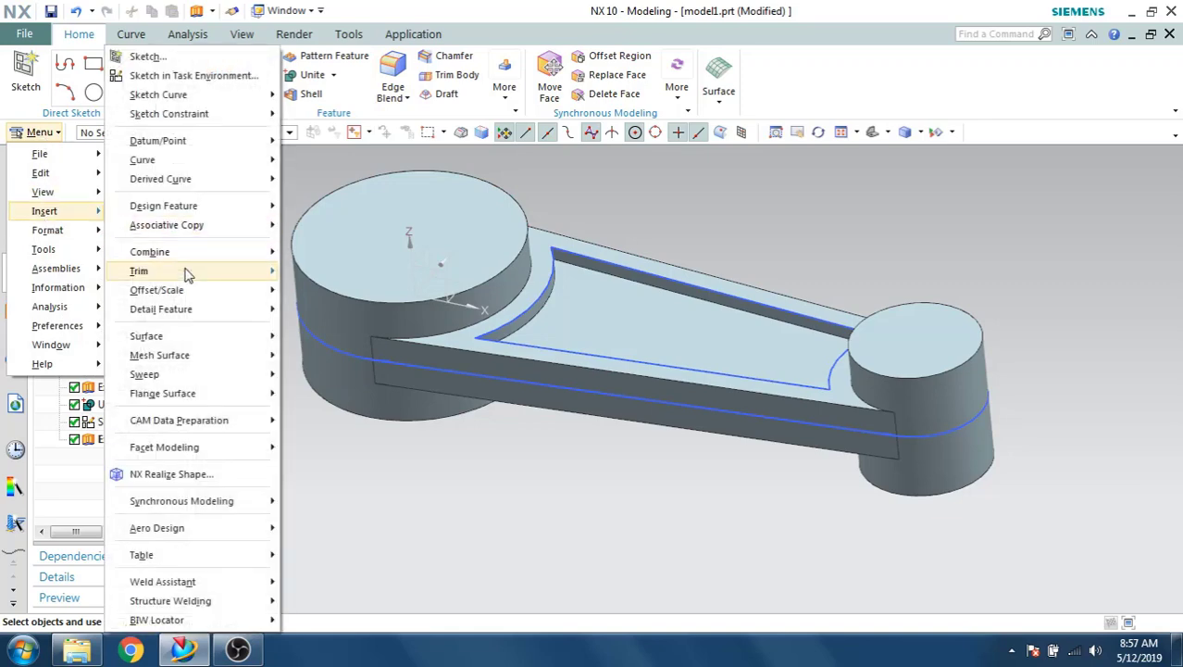
pyautogui.moveTo(190, 230)
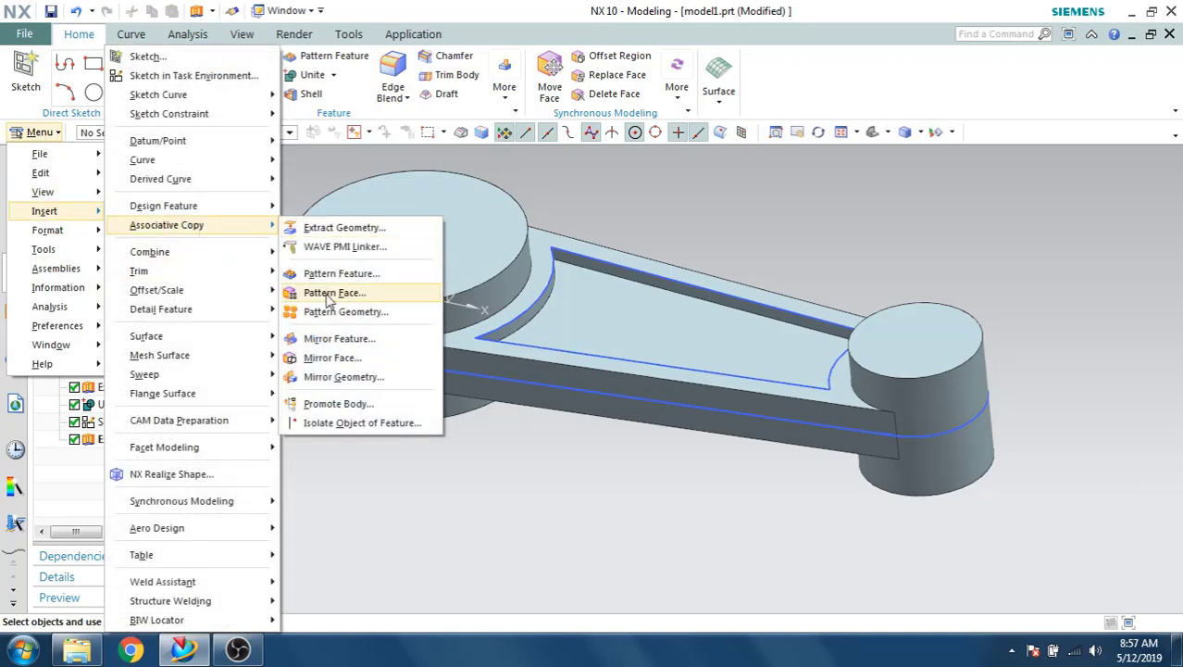
pyautogui.click(333, 339)
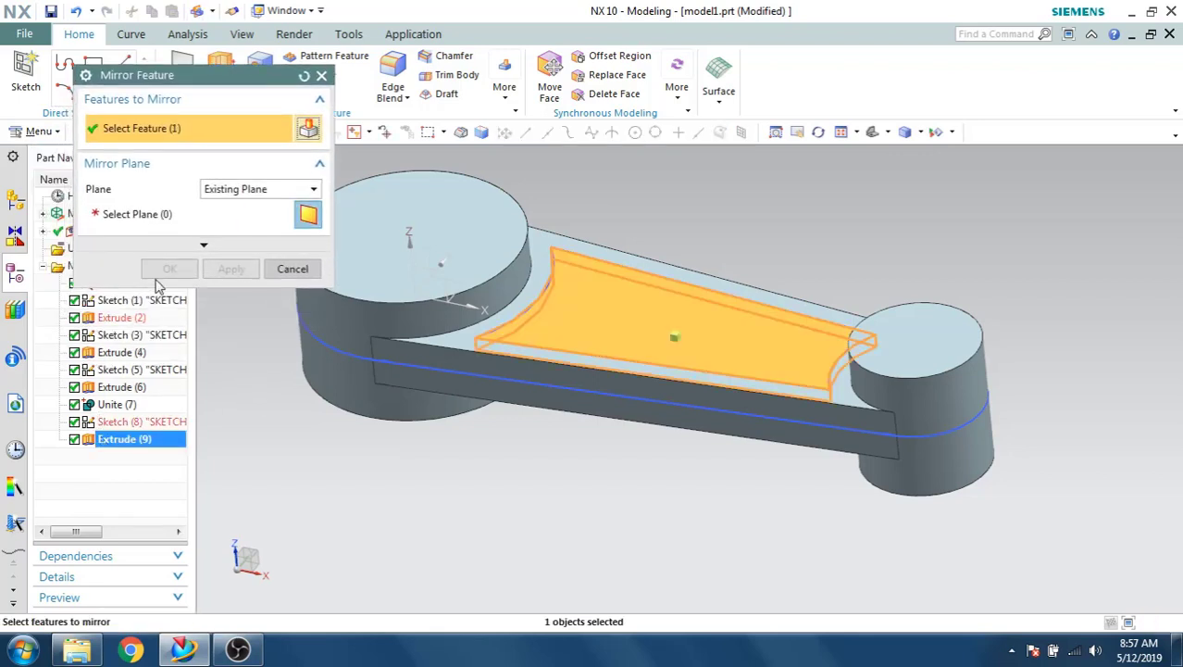
pyautogui.click(159, 228)
pyautogui.click(463, 283)
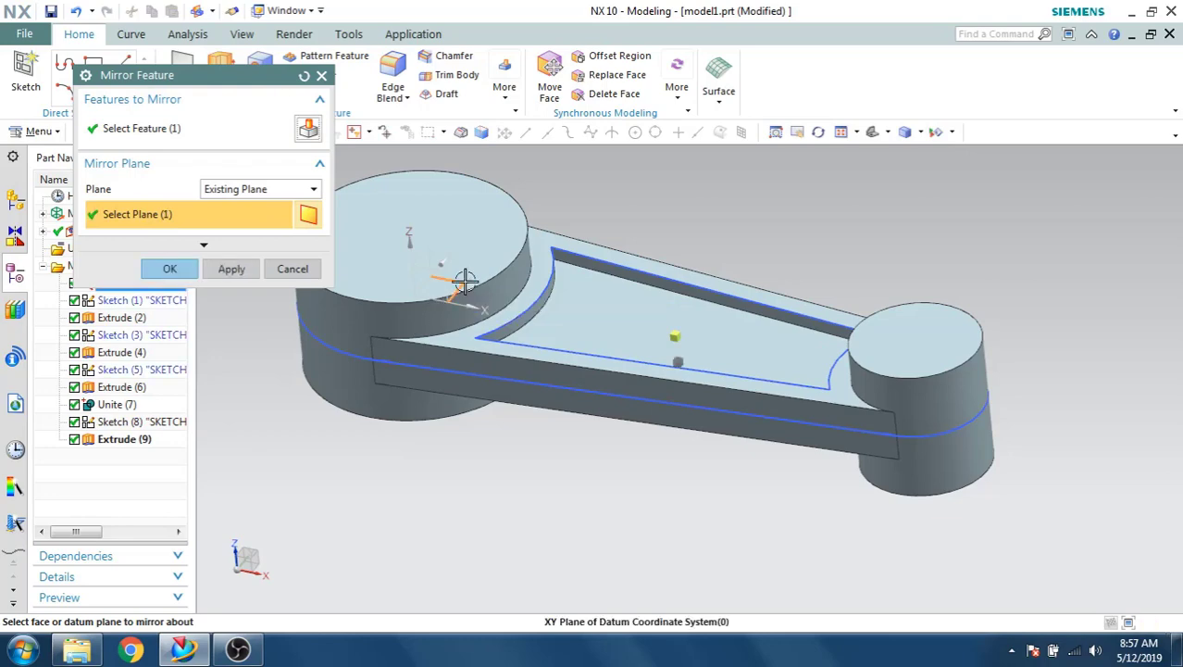
pyautogui.click(169, 269)
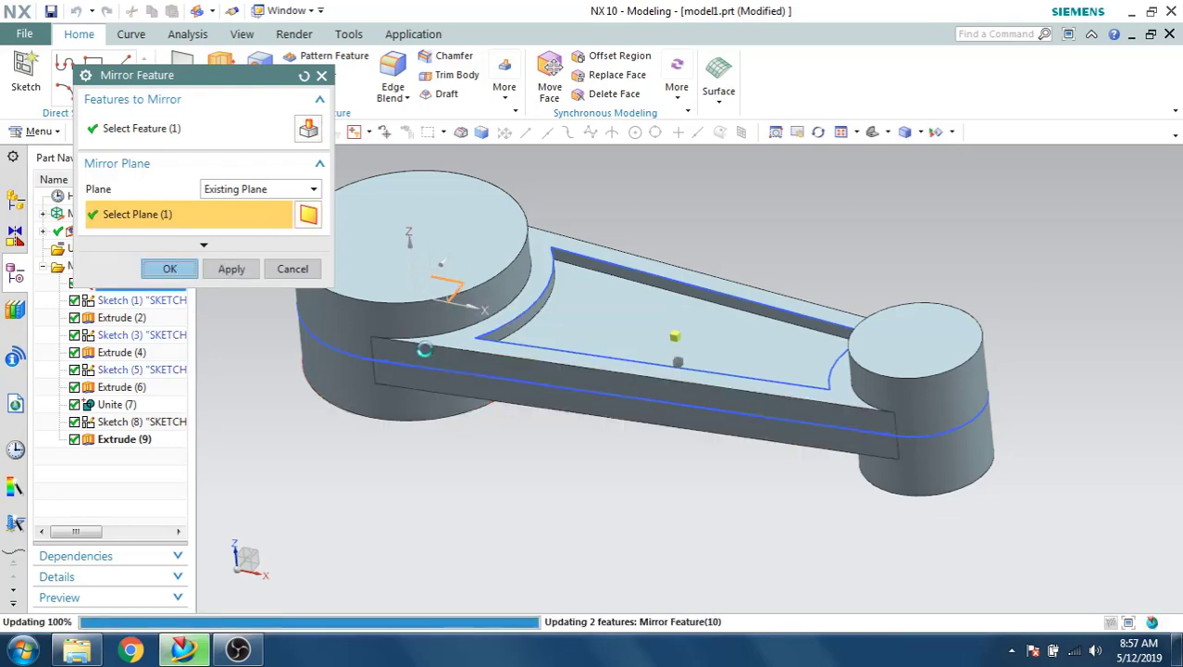
pyautogui.moveTo(451, 304); pyautogui.dragTo(771, 203, button='middle')
pyautogui.press('Home')
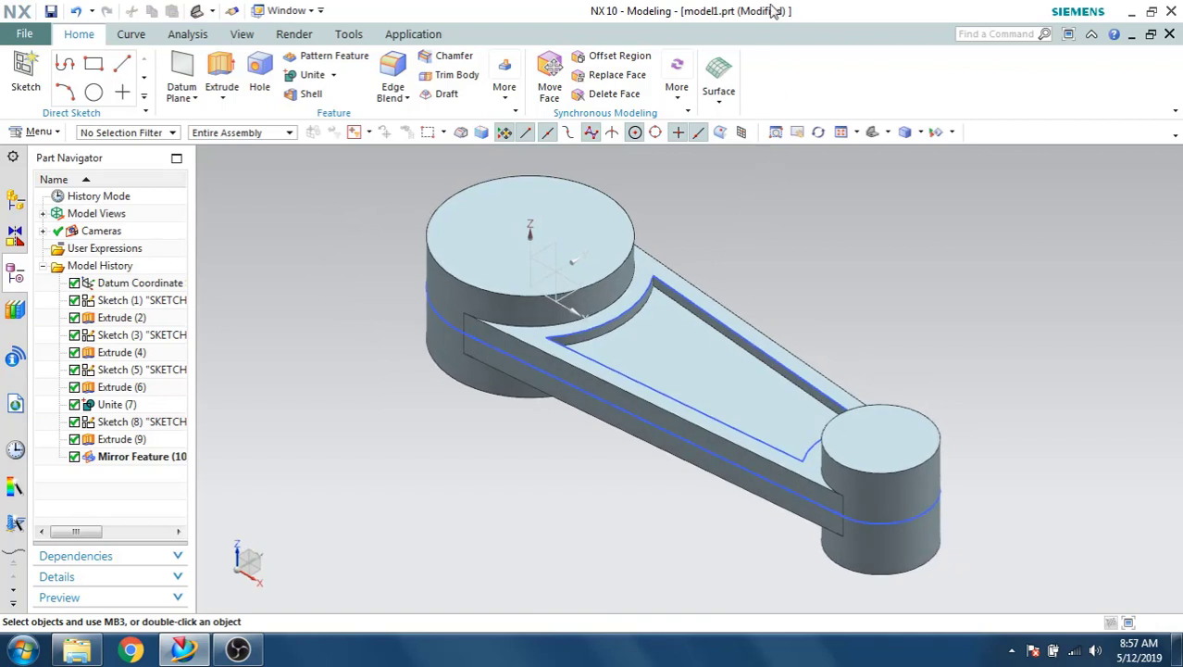
# - Start an Edge Blend on the two long outer edges along one side of the web with a 2 mm radius
pyautogui.keyDown('shift'); pyautogui.moveTo(372, 325); pyautogui.dragTo(360, 340, button='middle'); pyautogui.keyUp('shift')
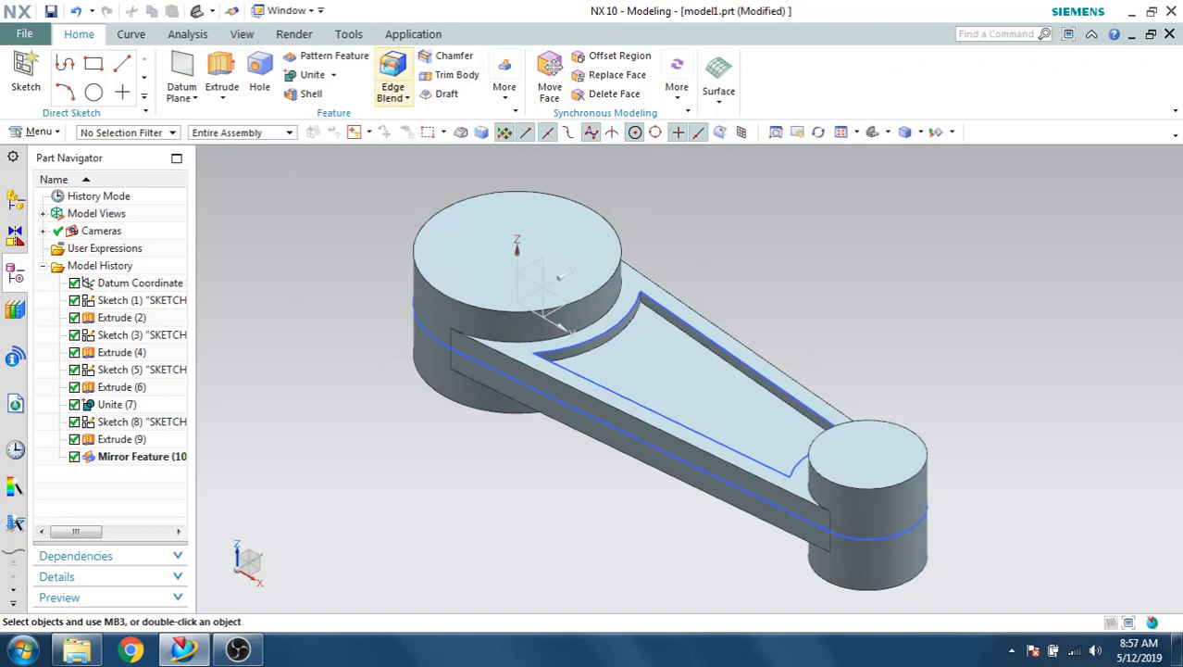
pyautogui.scroll(-2, 402, 376)
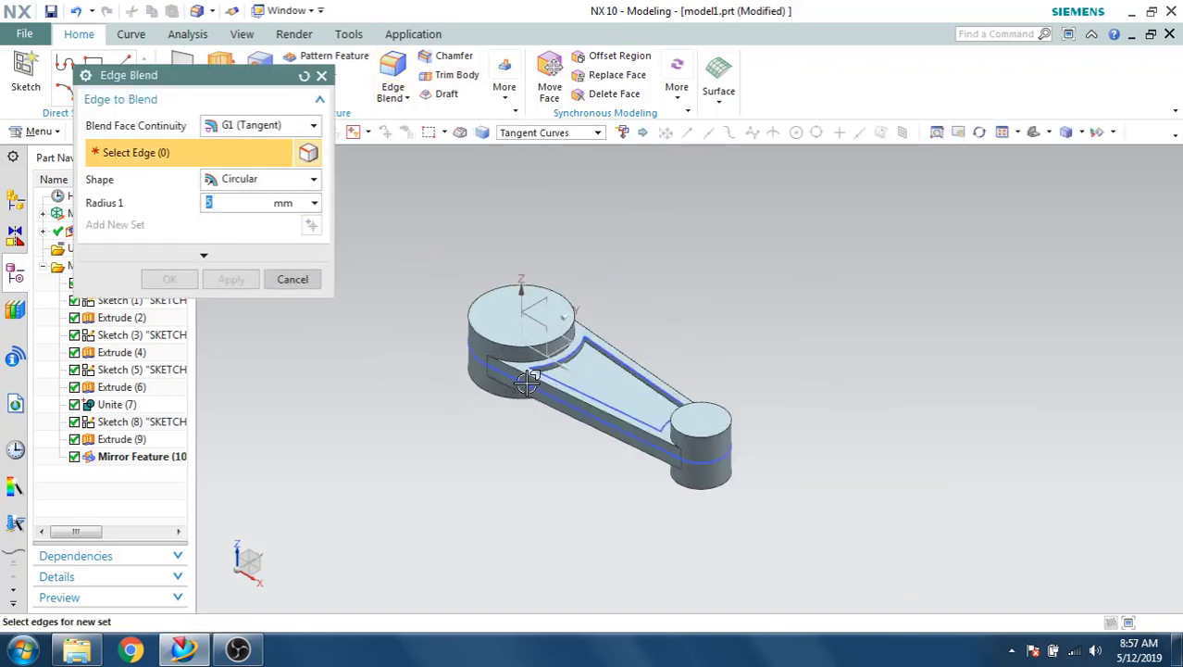
pyautogui.scroll(5, 529, 378)
pyautogui.click(536, 360)
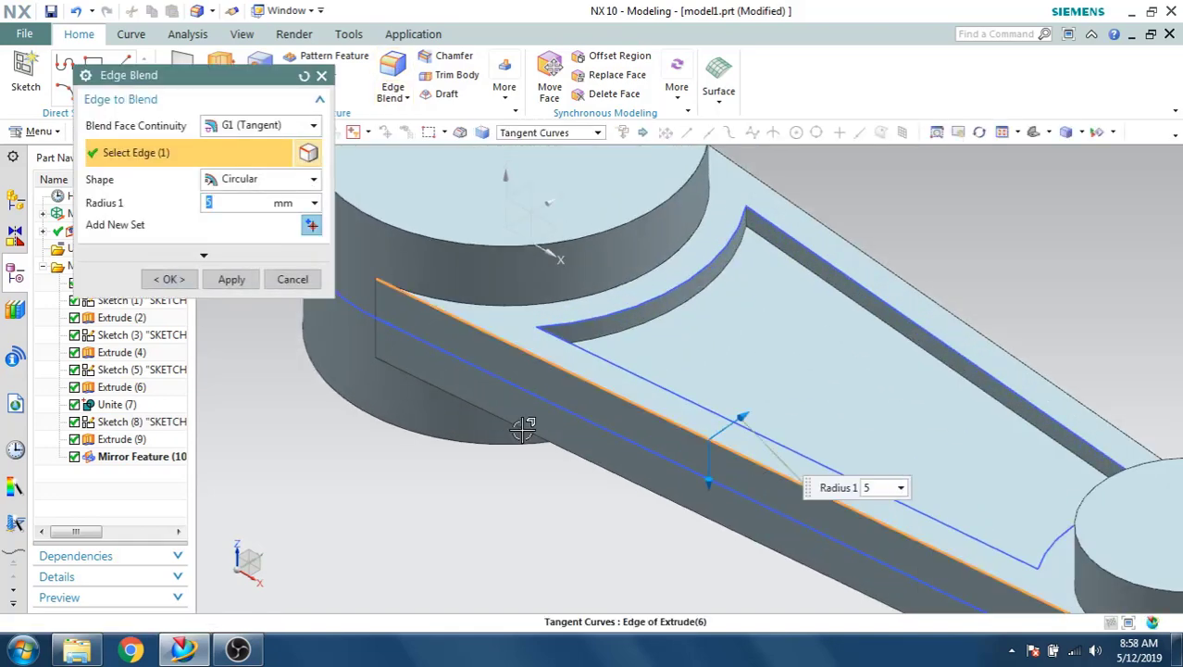
pyautogui.click(494, 416)
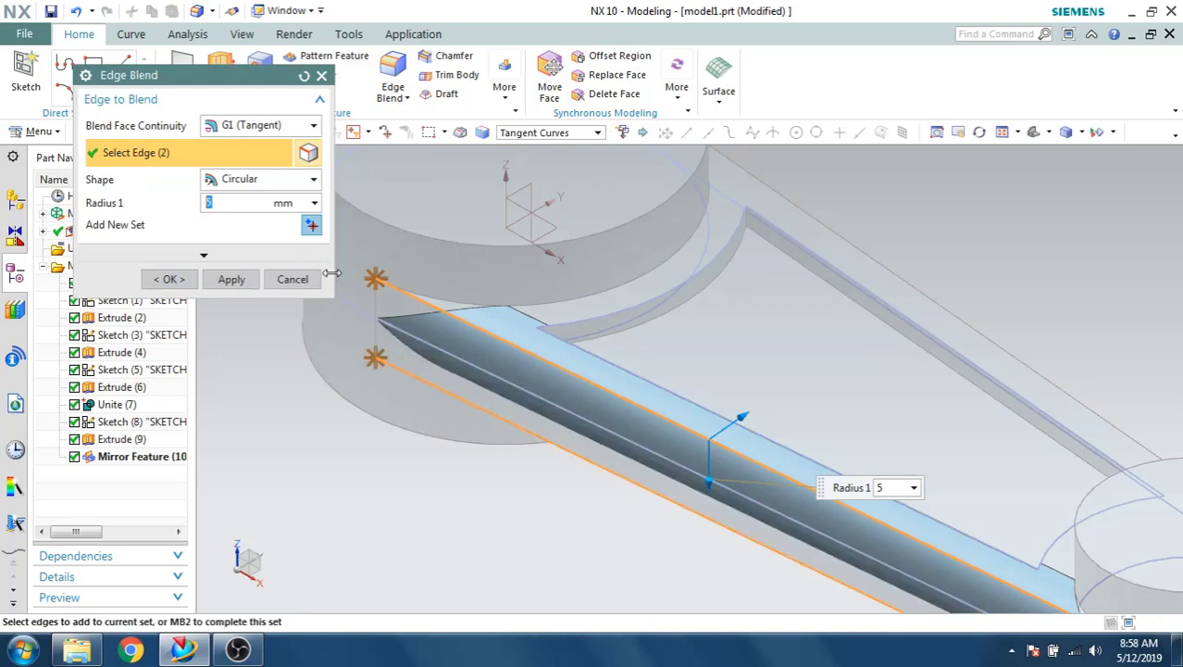
pyautogui.press('Return')
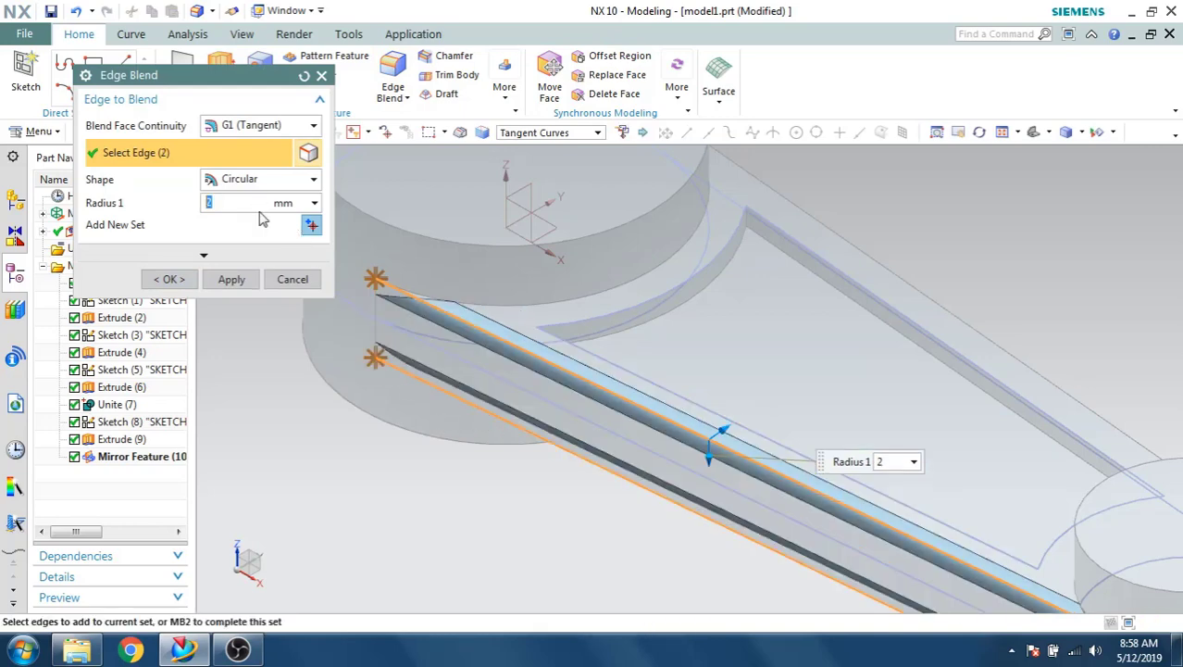
# - Add the two long edges on the web's opposite side to the blend and apply it
pyautogui.click(790, 208)
pyautogui.moveTo(708, 283); pyautogui.dragTo(850, 335, button='middle')
pyautogui.click(769, 339)
pyautogui.moveTo(649, 363); pyautogui.dragTo(360, 330, button='middle')
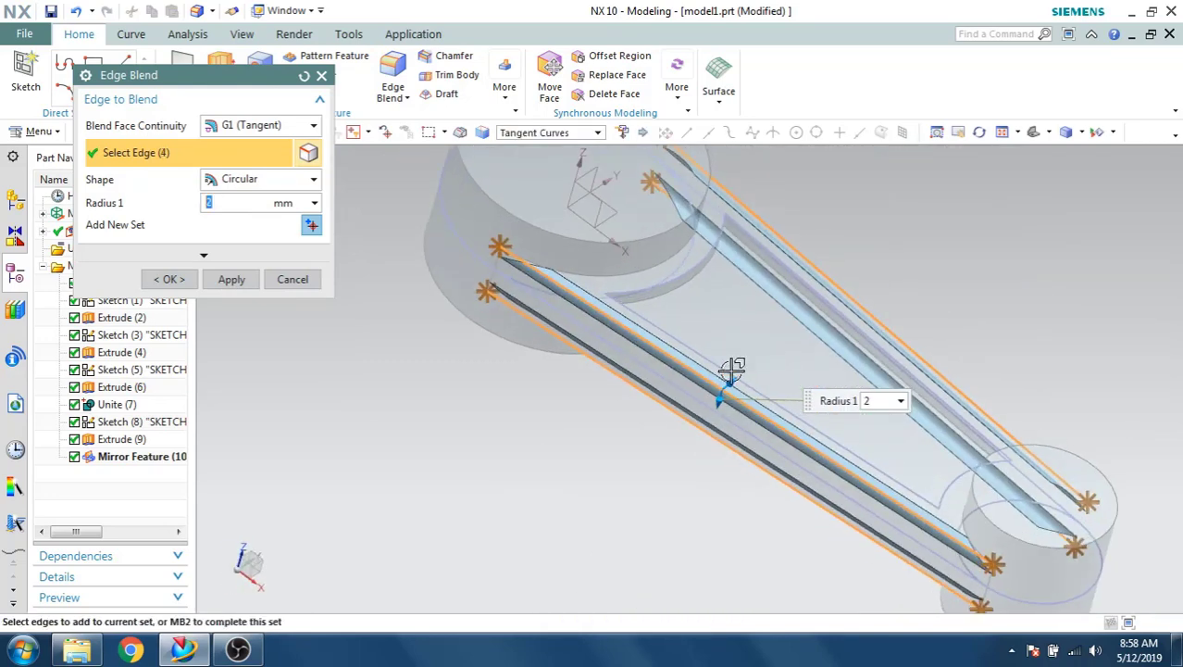
pyautogui.click(231, 281)
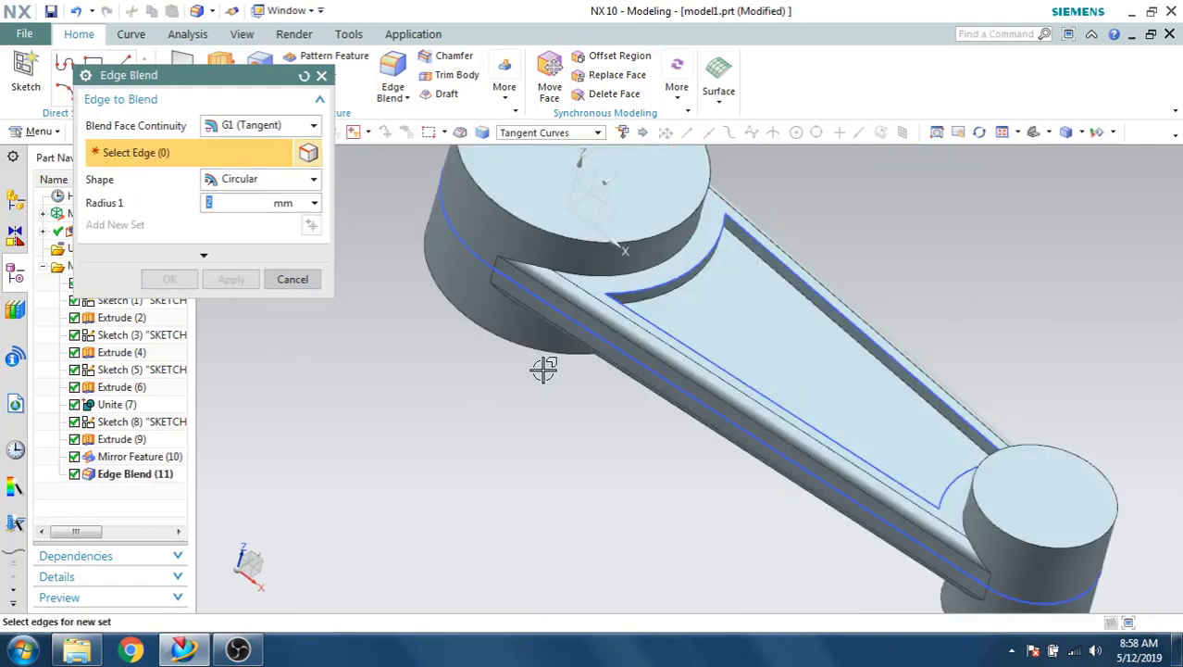
# - Select the four floor edges of the original pocket for a new Edge Blend with a 0.5 mm radius
pyautogui.scroll(-5, 653, 312)
pyautogui.scroll(10, 666, 296)
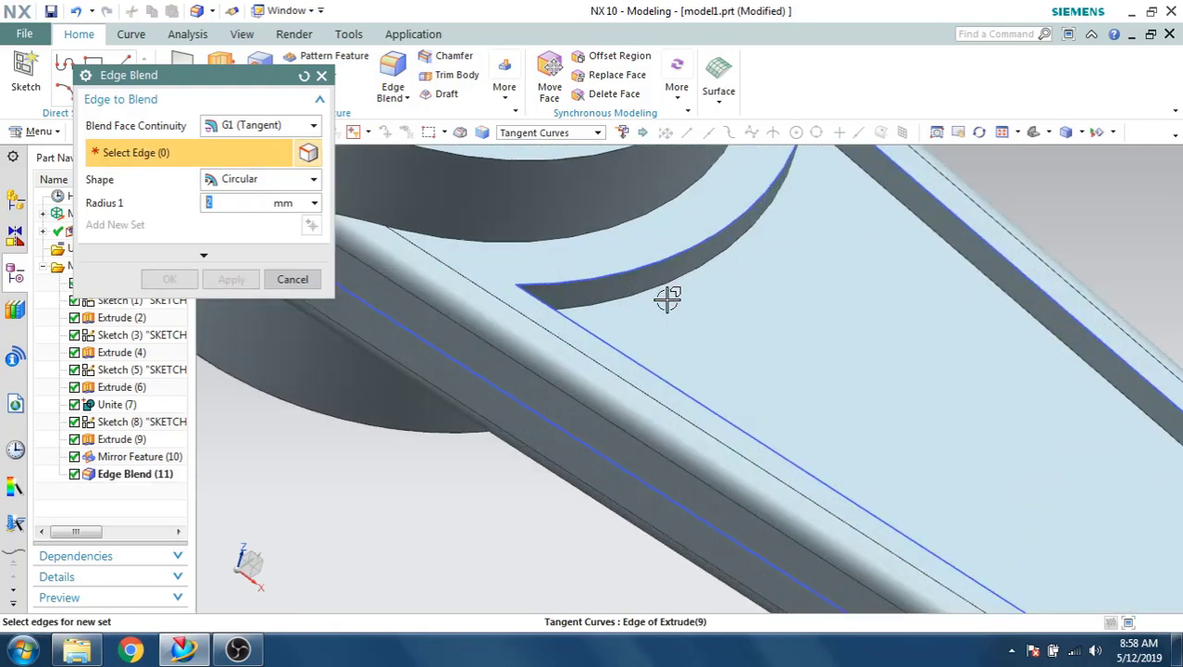
pyautogui.click(671, 284)
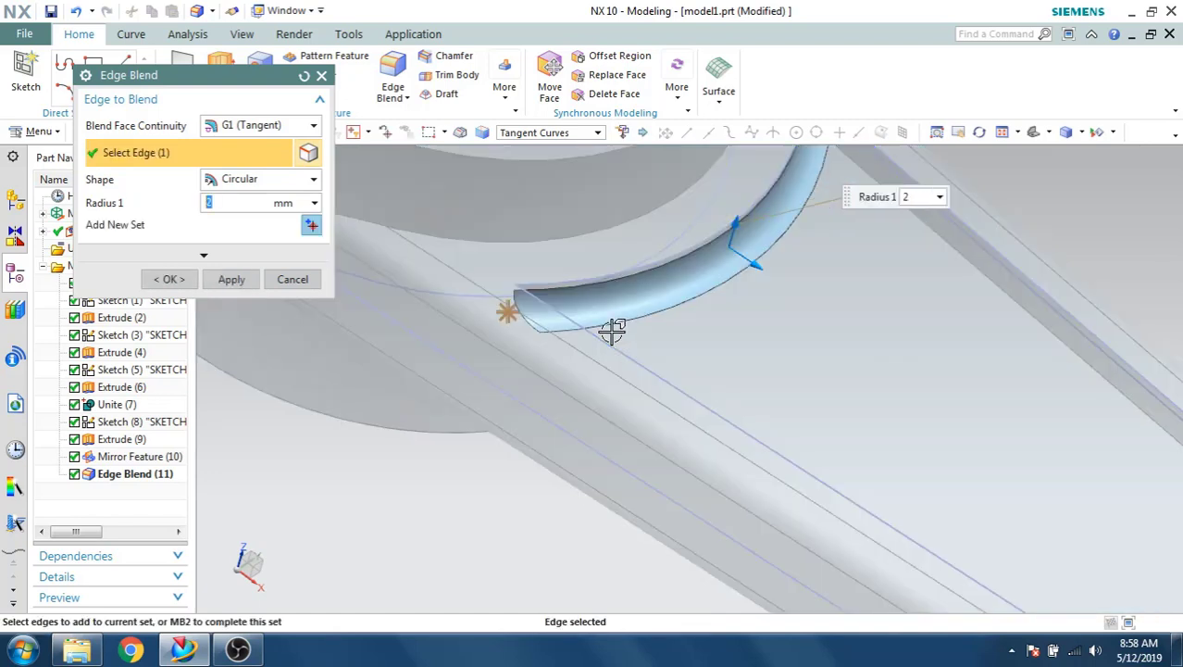
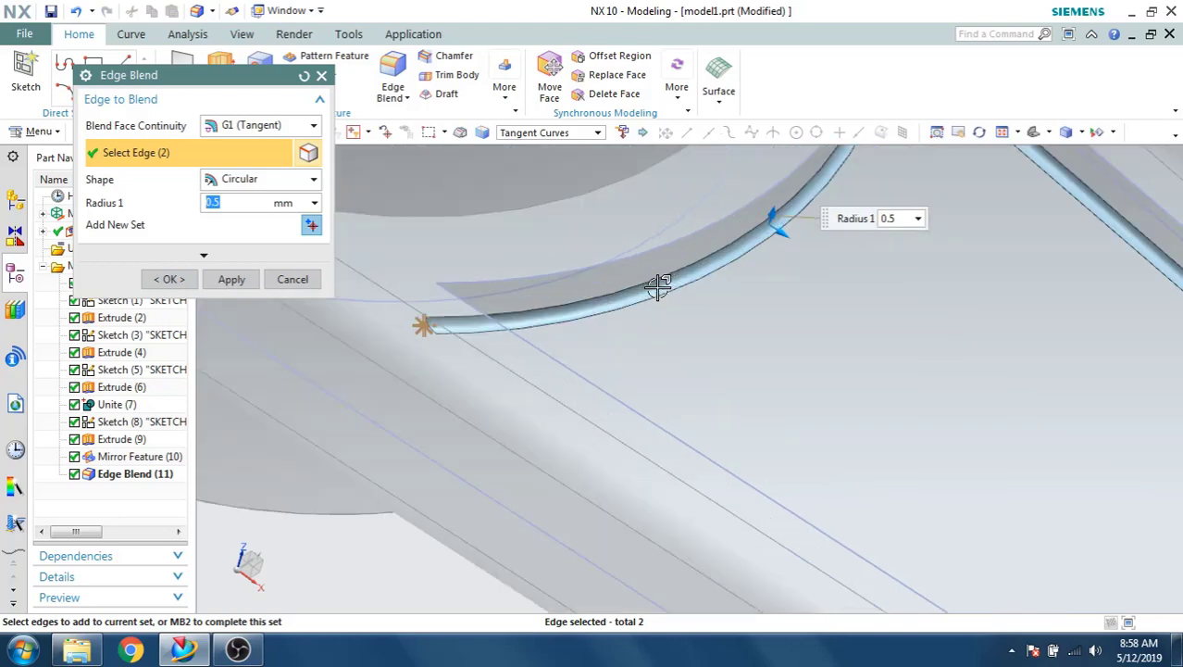
pyautogui.moveTo(912, 394); pyautogui.dragTo(991, 428, button='middle')
pyautogui.click(995, 429)
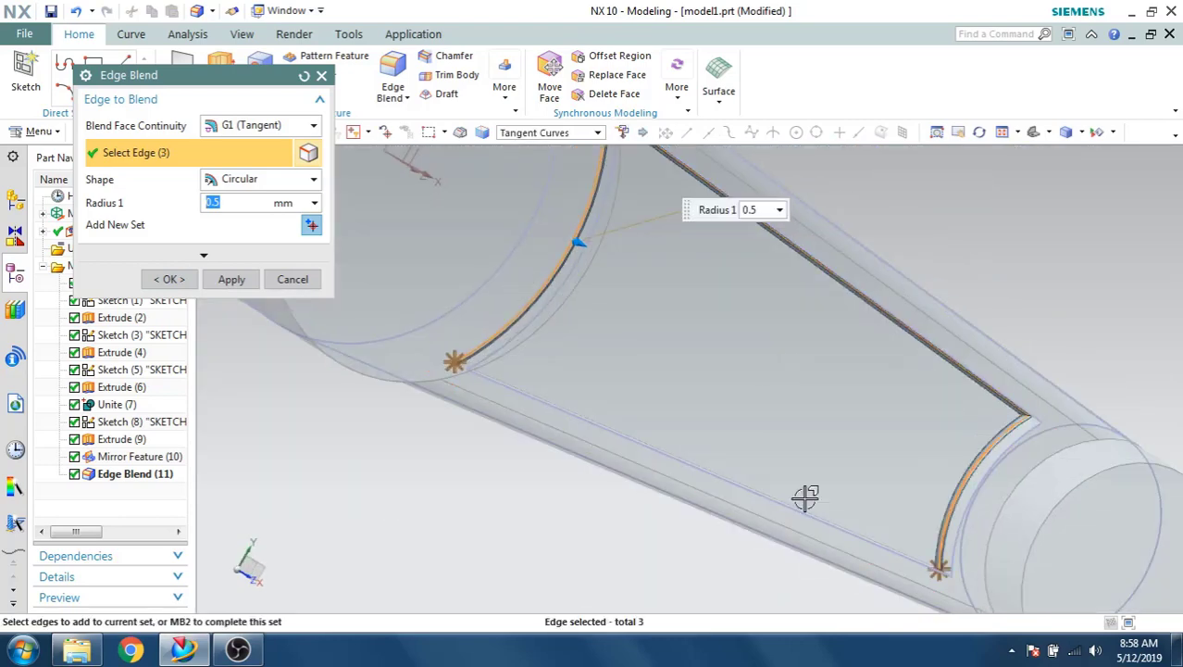
pyautogui.moveTo(797, 502); pyautogui.dragTo(774, 483, button='middle')
pyautogui.click(774, 483)
# - Add the four floor edges of the mirrored pocket to the 0.5 mm blend and complete it
pyautogui.scroll(-2, 610, 397)
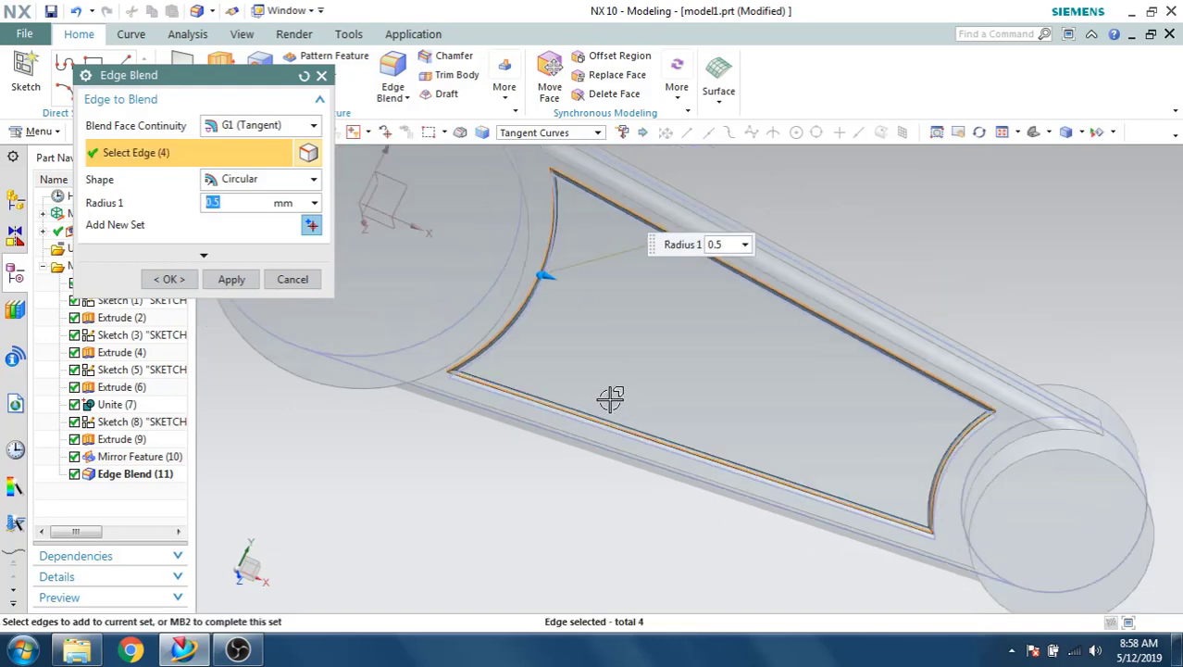
pyautogui.scroll(3, 610, 396)
pyautogui.moveTo(610, 396); pyautogui.dragTo(625, 246, button='middle')
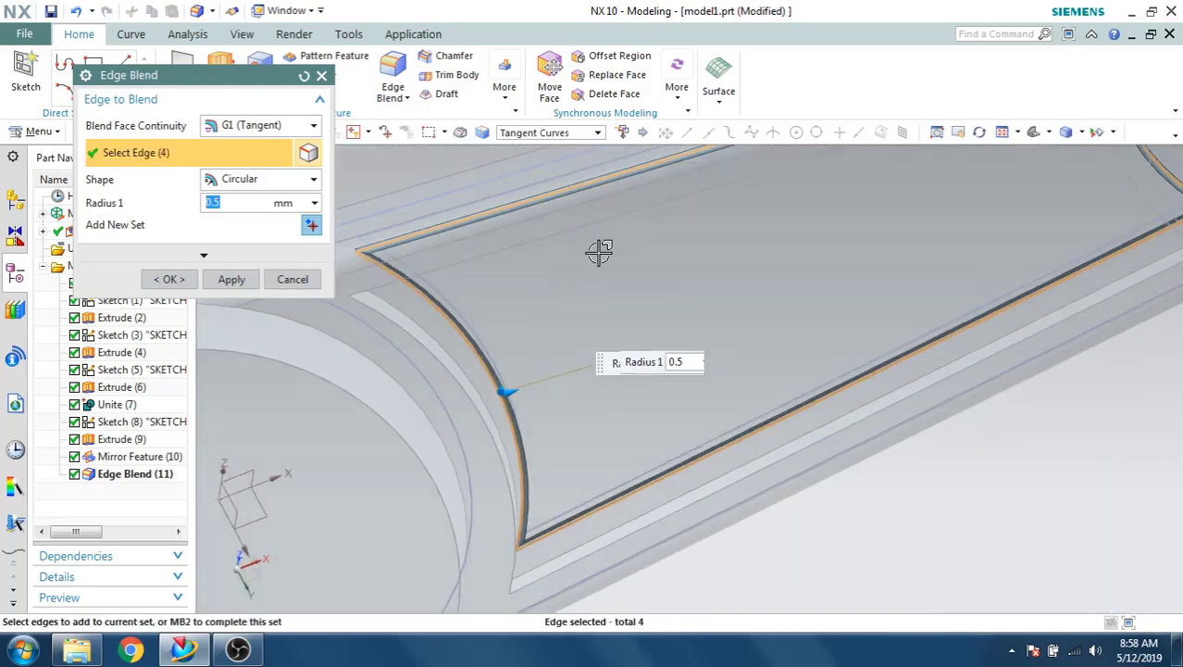
pyautogui.click(427, 319)
pyautogui.moveTo(424, 287); pyautogui.dragTo(418, 227, button='middle')
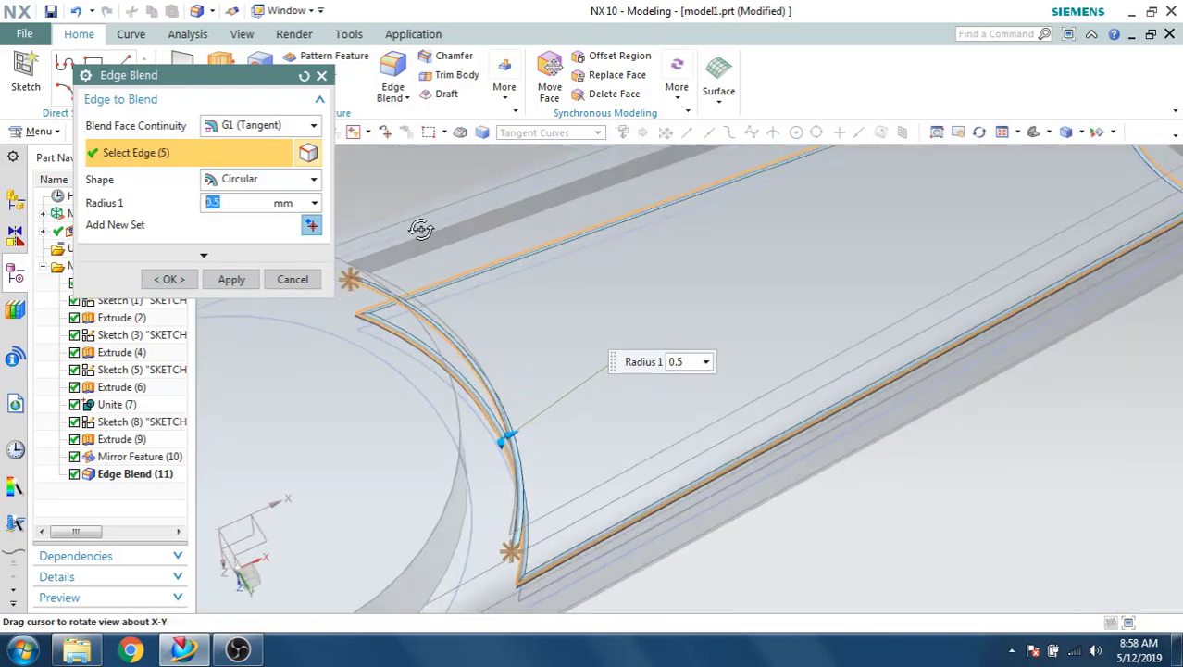
pyautogui.click(443, 317)
pyautogui.scroll(-2, 444, 319)
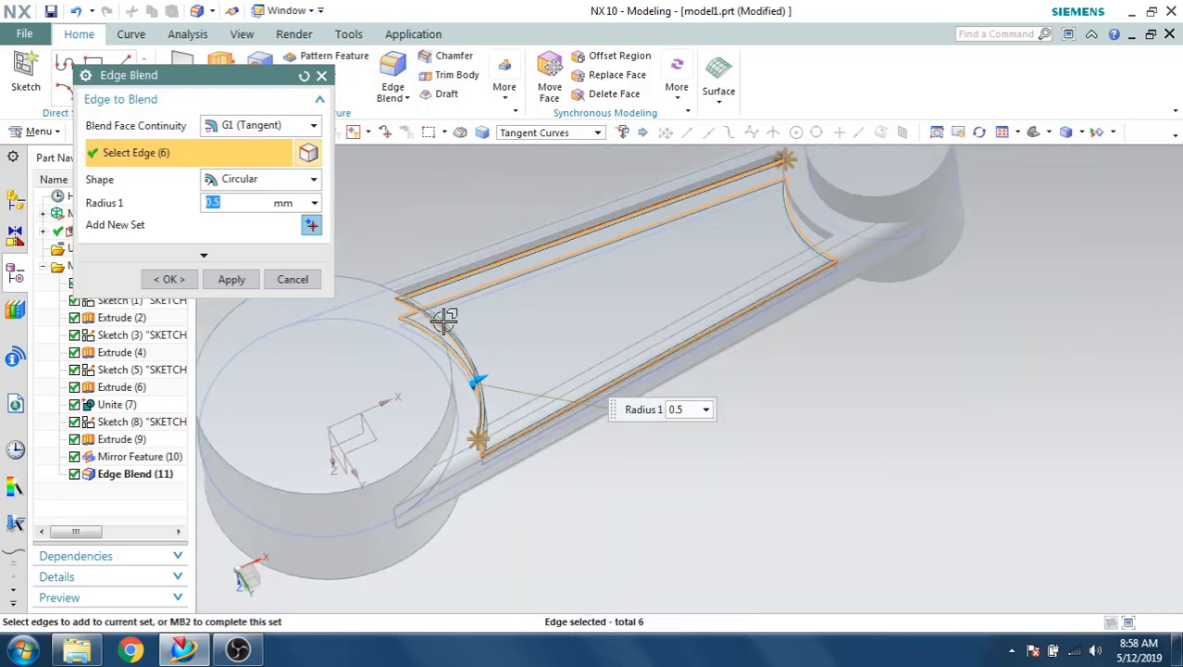
pyautogui.click(808, 225)
pyautogui.moveTo(807, 225); pyautogui.dragTo(749, 215, button='middle')
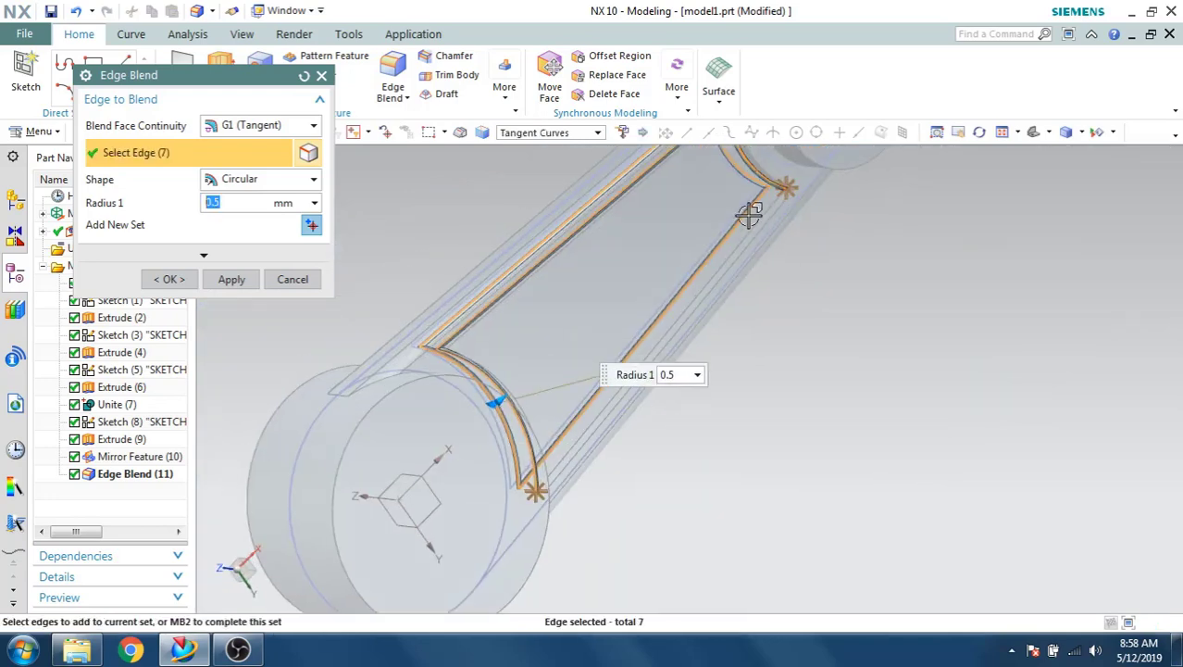
pyautogui.click(758, 213)
pyautogui.click(176, 280)
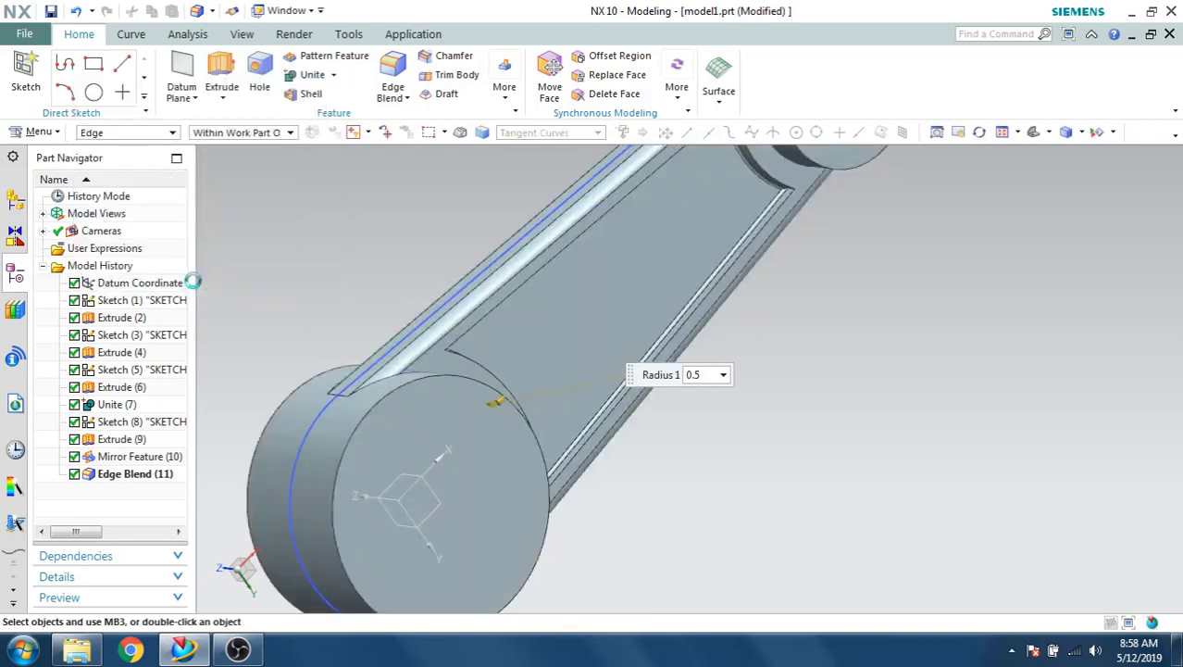
# - Start another Edge Blend with a 0.5 mm radius on the four rim edges of the original pocket
pyautogui.moveTo(550, 291); pyautogui.dragTo(514, 433, button='middle')
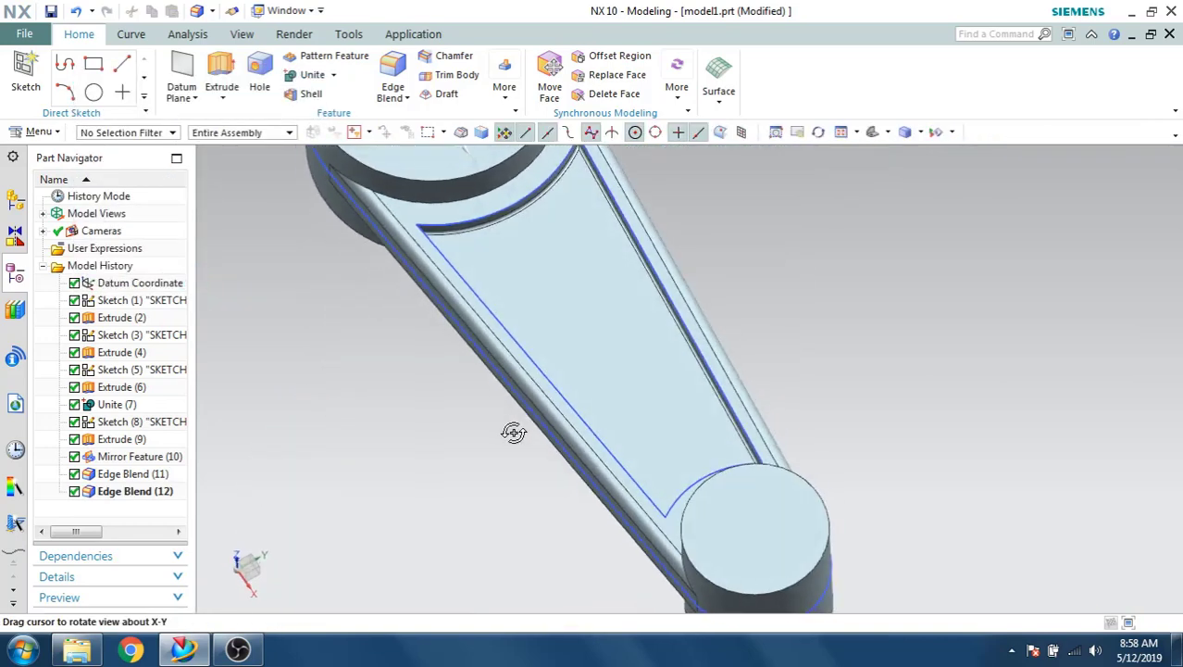
pyautogui.scroll(3, 429, 259)
pyautogui.scroll(-7, 430, 231)
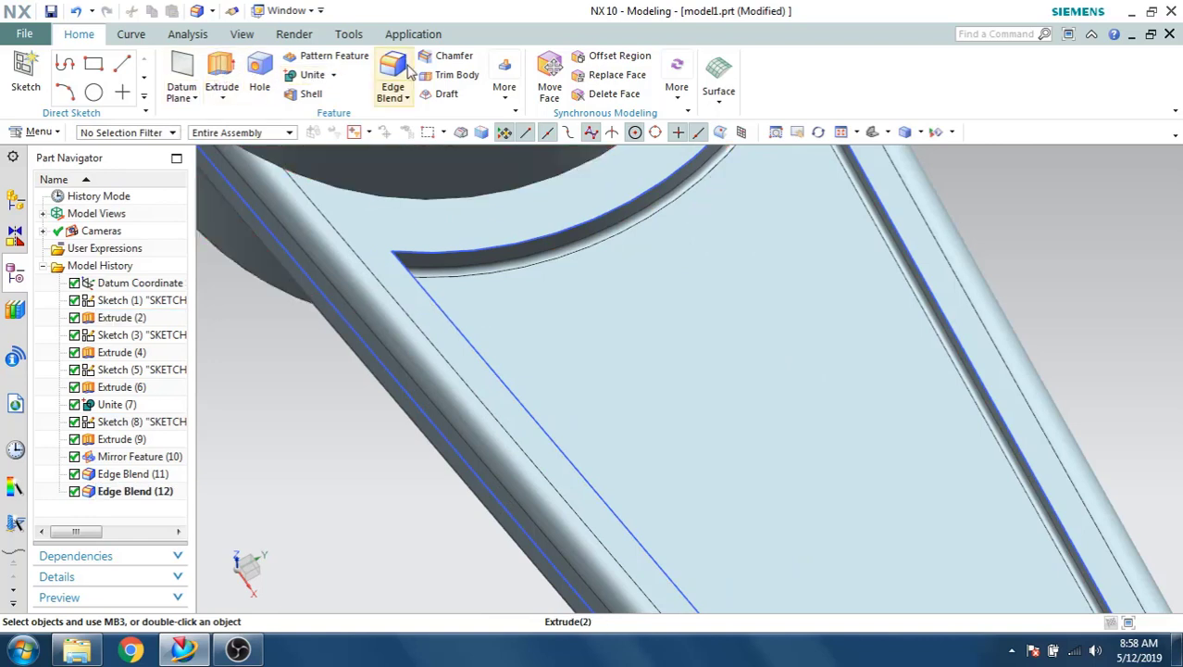
pyautogui.click(447, 248)
pyautogui.click(426, 282)
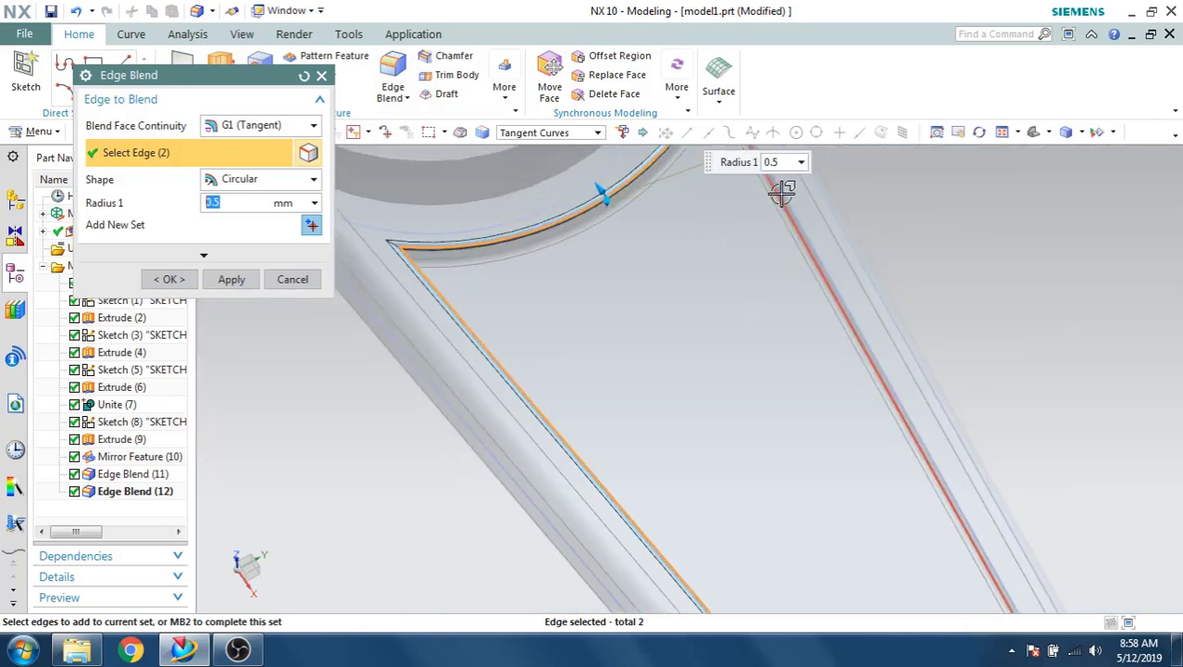
pyautogui.click(780, 194)
pyautogui.scroll(3, 642, 224)
pyautogui.scroll(-3, 642, 224)
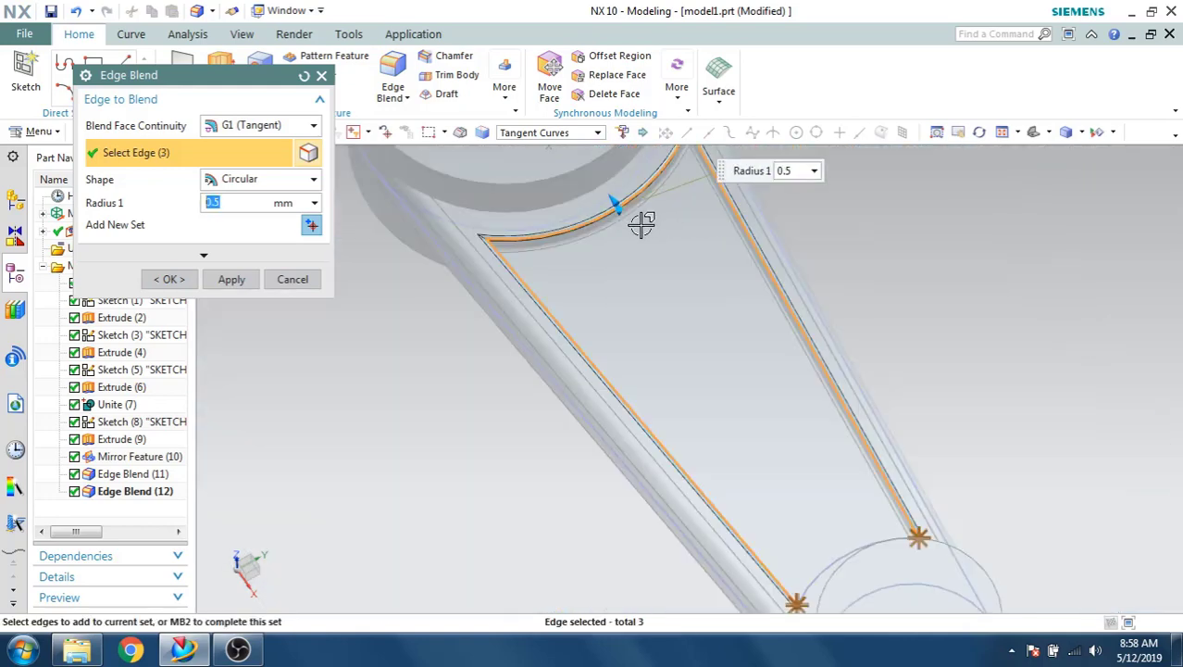
pyautogui.moveTo(784, 510); pyautogui.dragTo(824, 442, button='middle')
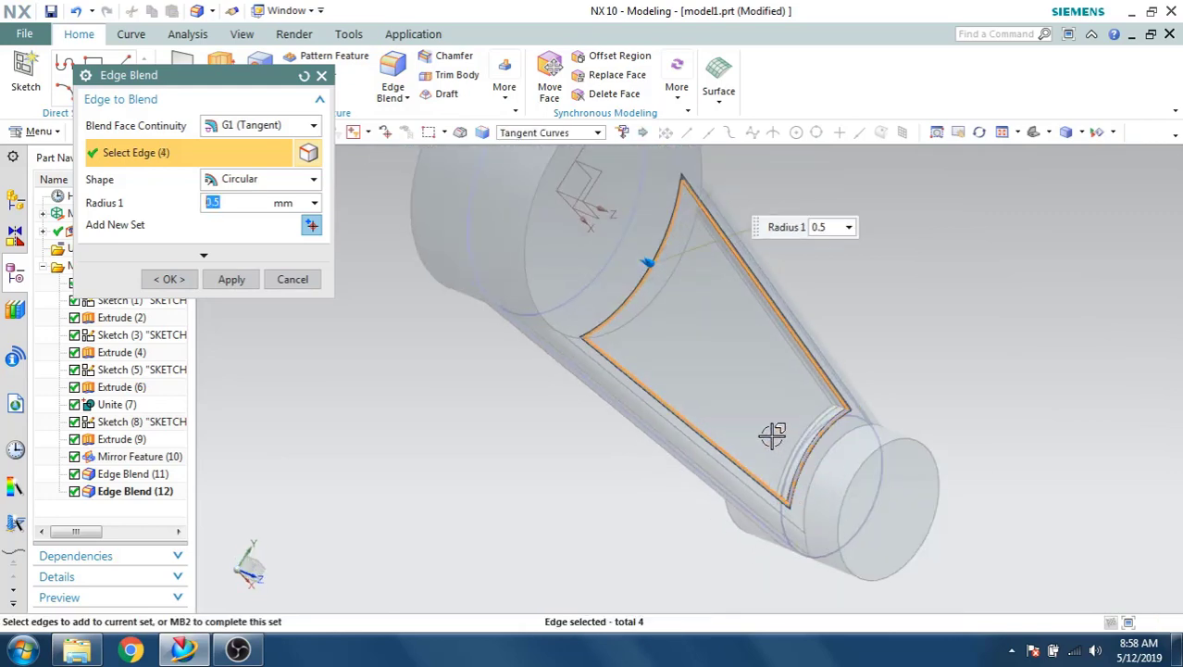
# - Add the mirrored pocket's rim arc beside the large cylinder and its two long rim edges to the 0.5 mm blend
pyautogui.moveTo(771, 510); pyautogui.dragTo(609, 322, button='middle')
pyautogui.scroll(5, 521, 245)
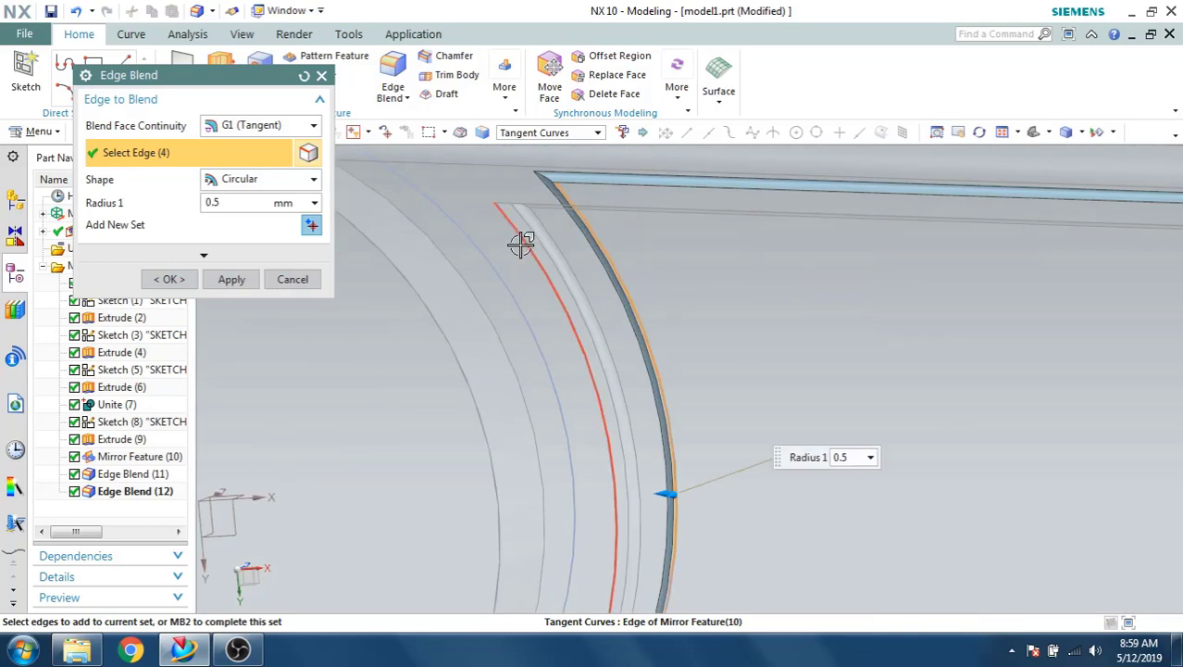
pyautogui.click(491, 201)
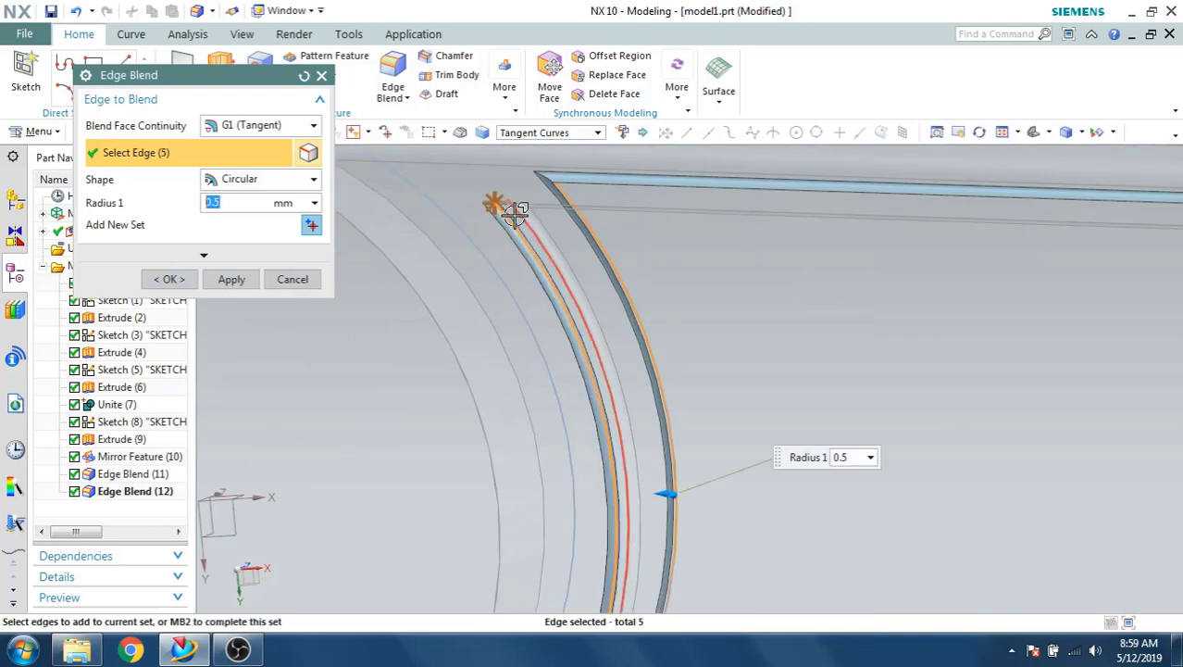
pyautogui.click(501, 210)
pyautogui.scroll(2, 507, 230)
pyautogui.scroll(-4, 507, 230)
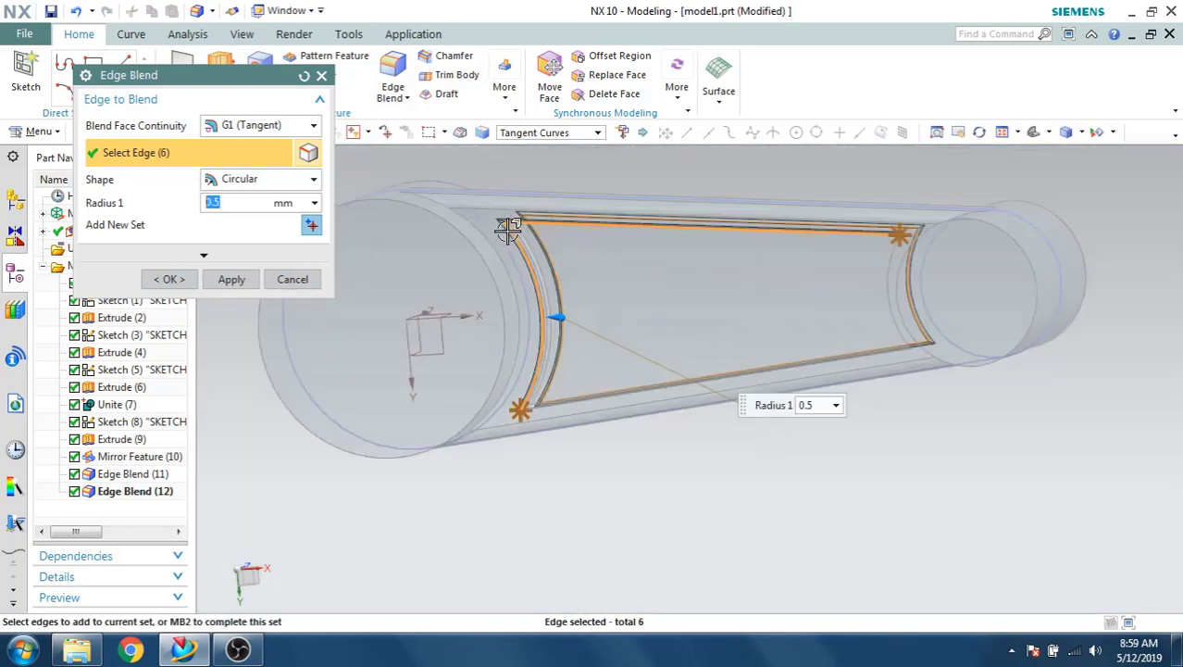
pyautogui.scroll(4, 535, 396)
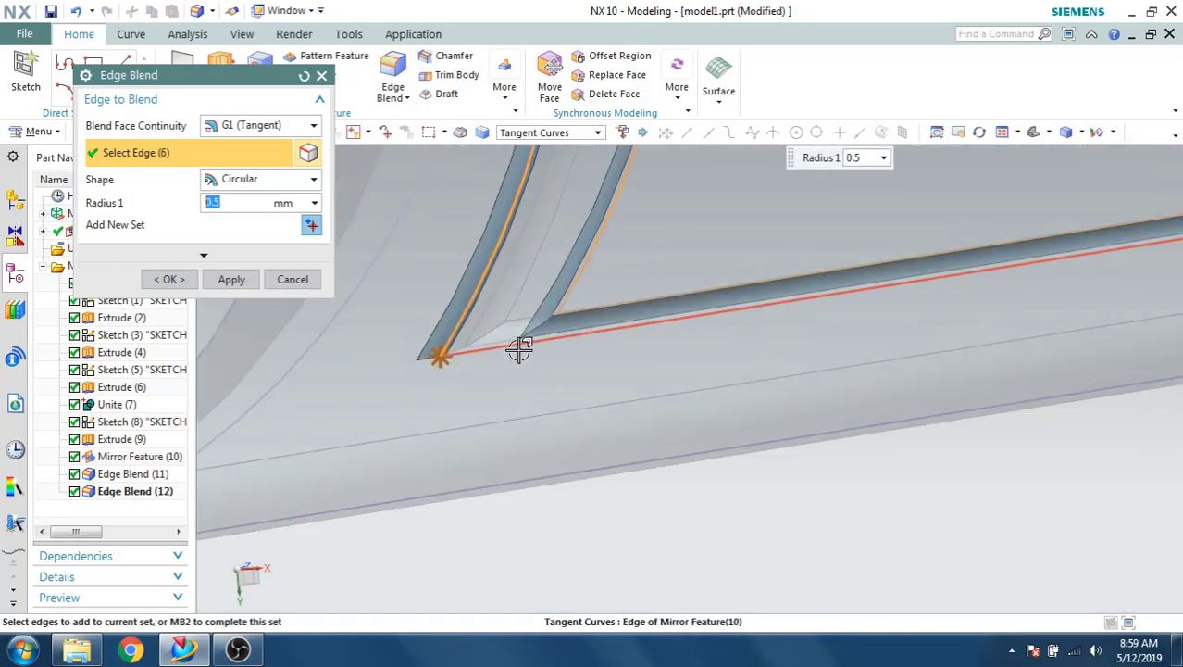
pyautogui.click(520, 346)
pyautogui.scroll(-4, 484, 383)
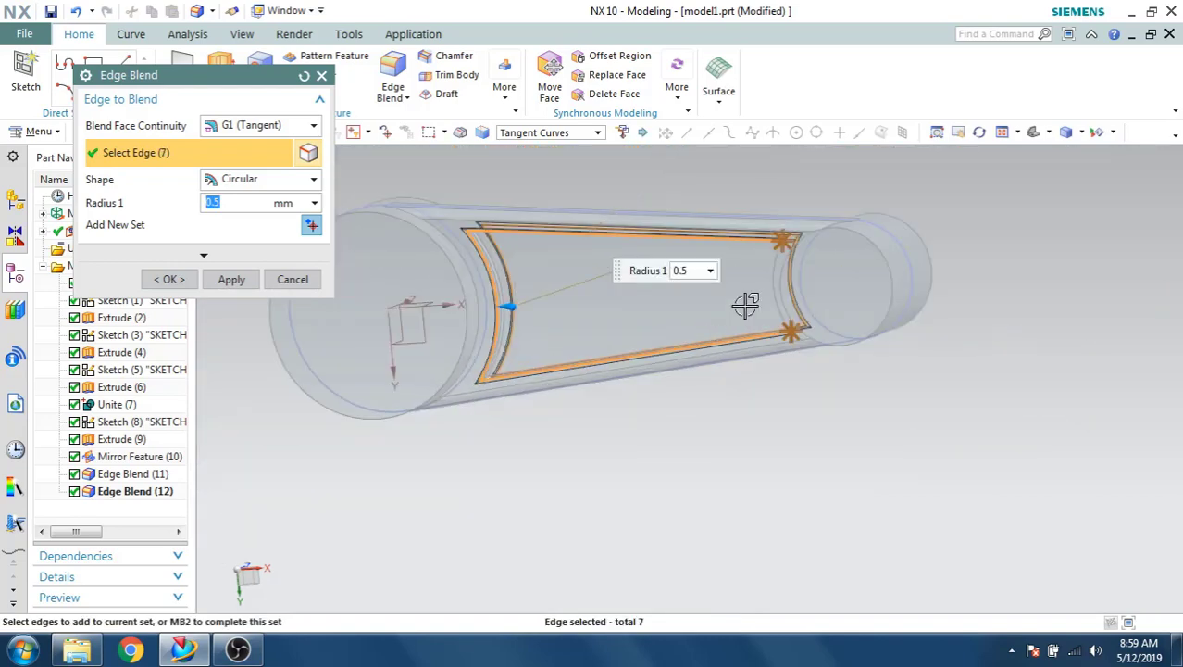
# - Add the mirrored pocket's remaining rim edge beside the small cylinder and apply the 0.5 mm blend
pyautogui.moveTo(747, 299); pyautogui.dragTo(789, 271, button='middle')
pyautogui.scroll(-3, 783, 289)
pyautogui.scroll(5, 782, 287)
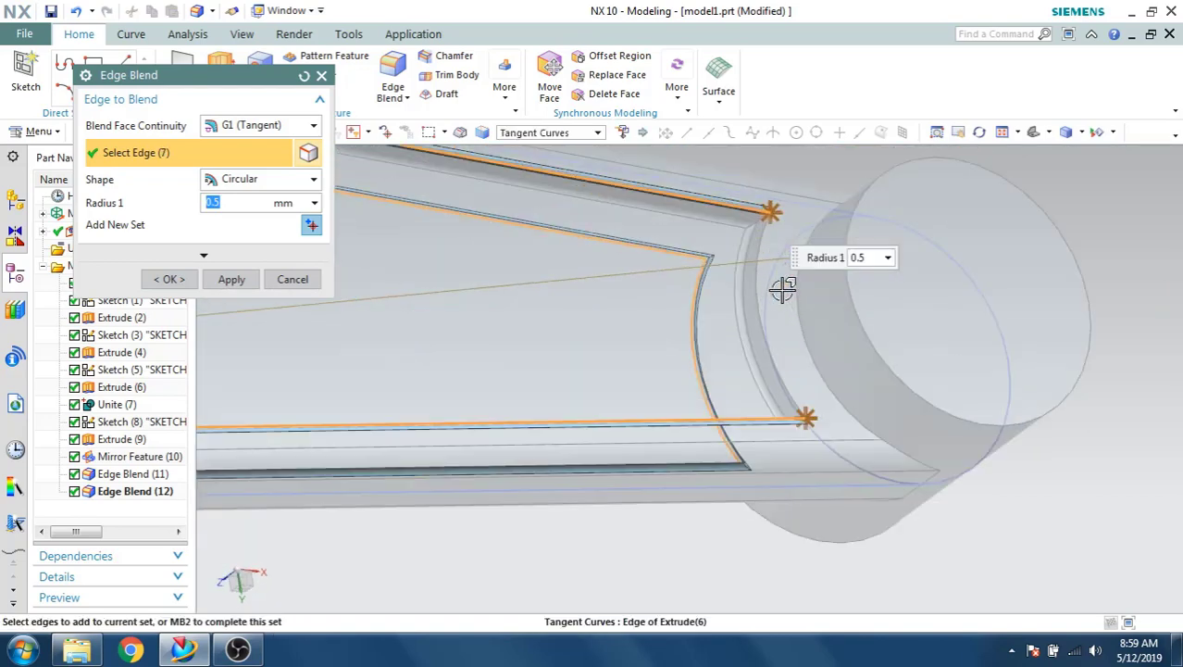
pyautogui.click(761, 306)
pyautogui.click(232, 279)
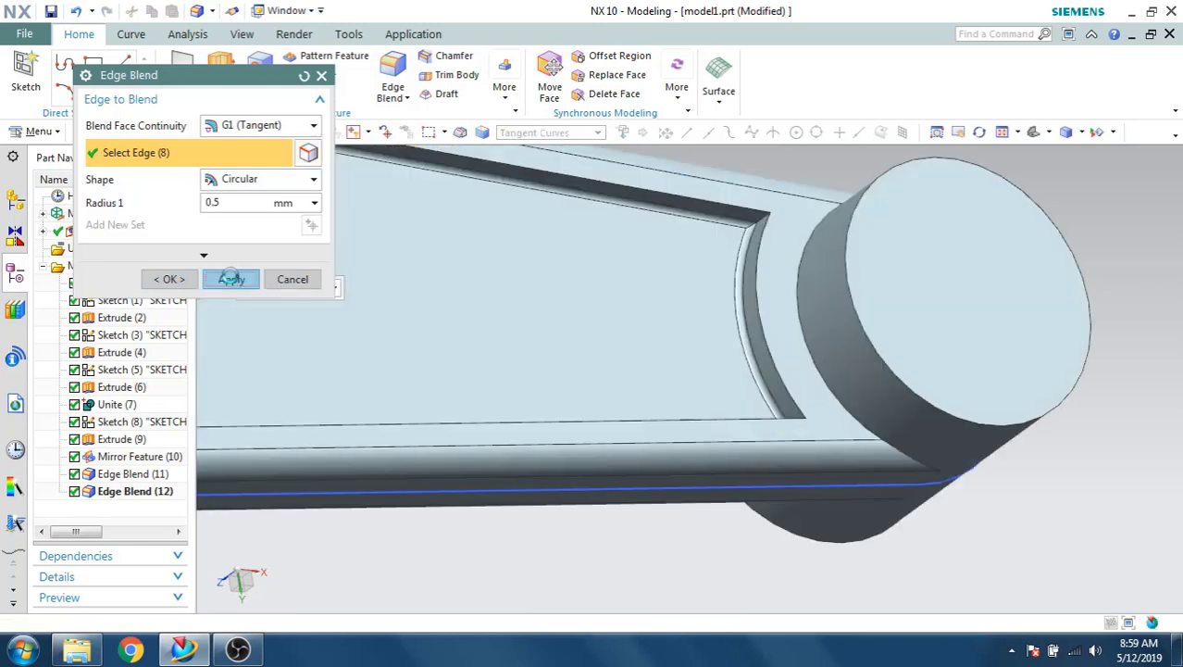
pyautogui.click(755, 219)
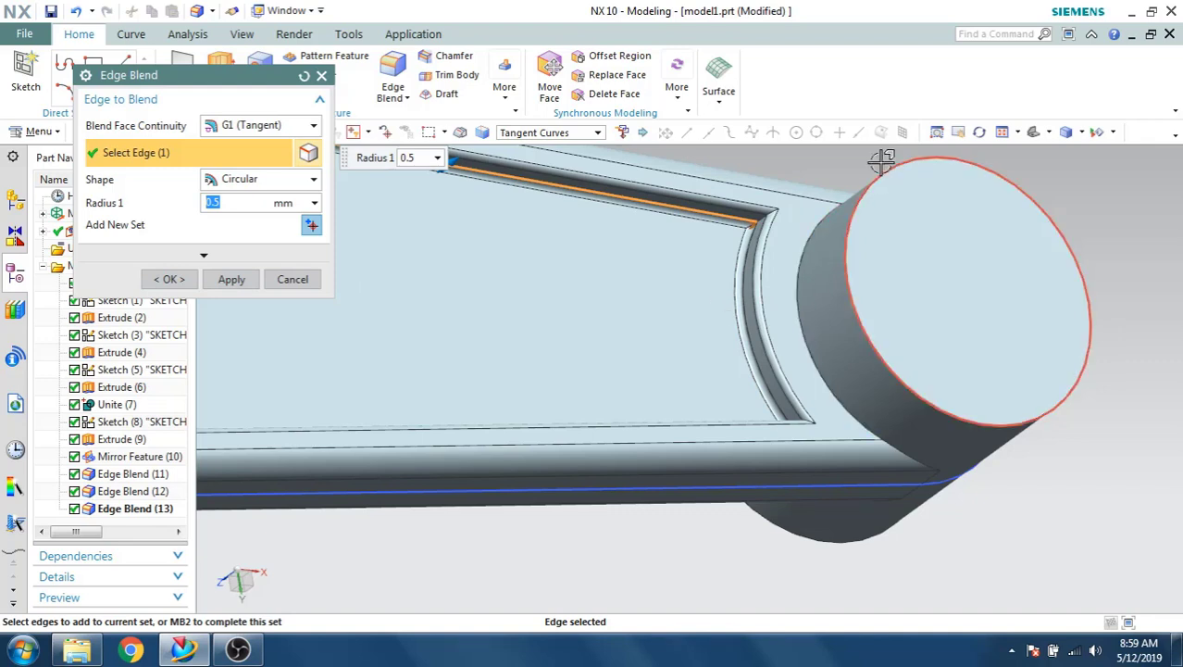
pyautogui.click(303, 77)
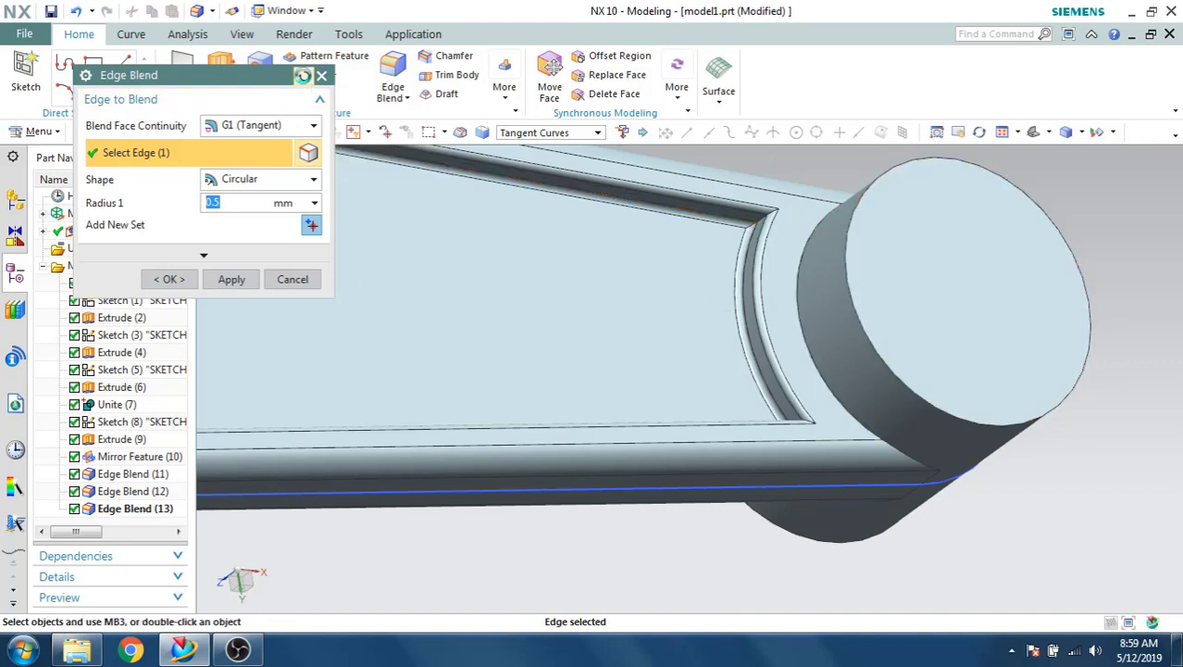
pyautogui.click(303, 76)
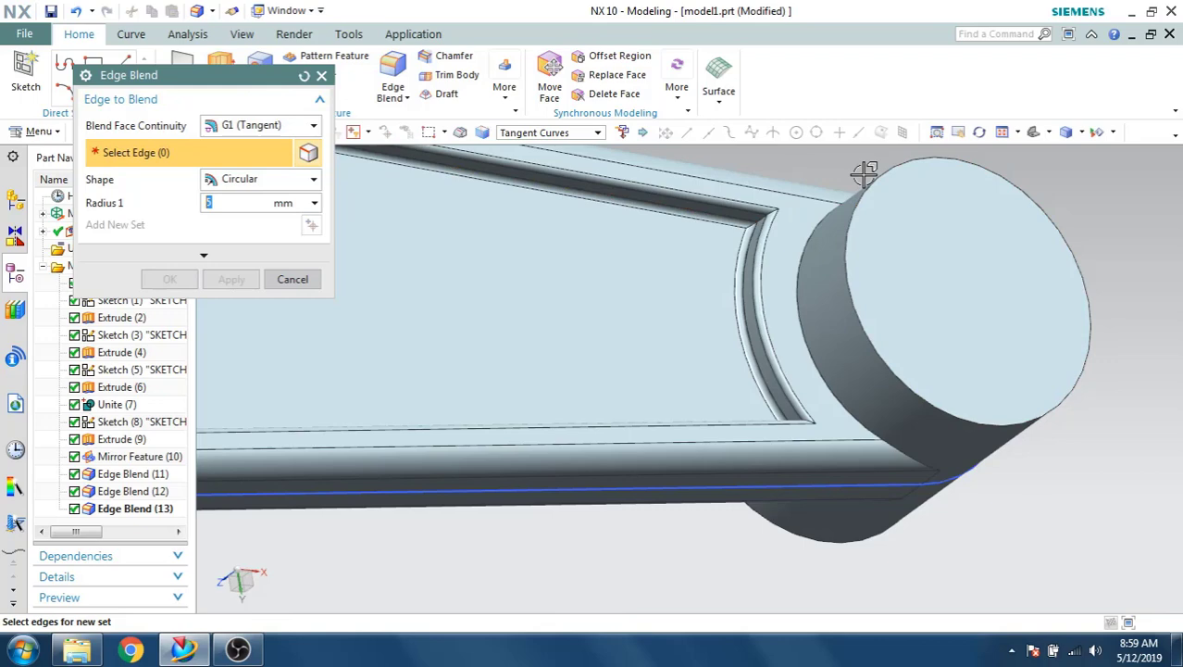
# - Select the edges at both mirrored-pocket corners near the small cylinder for a new Edge Blend with a 0.5 mm radius
pyautogui.scroll(-2, 865, 173)
pyautogui.scroll(5, 765, 211)
pyautogui.click(770, 202)
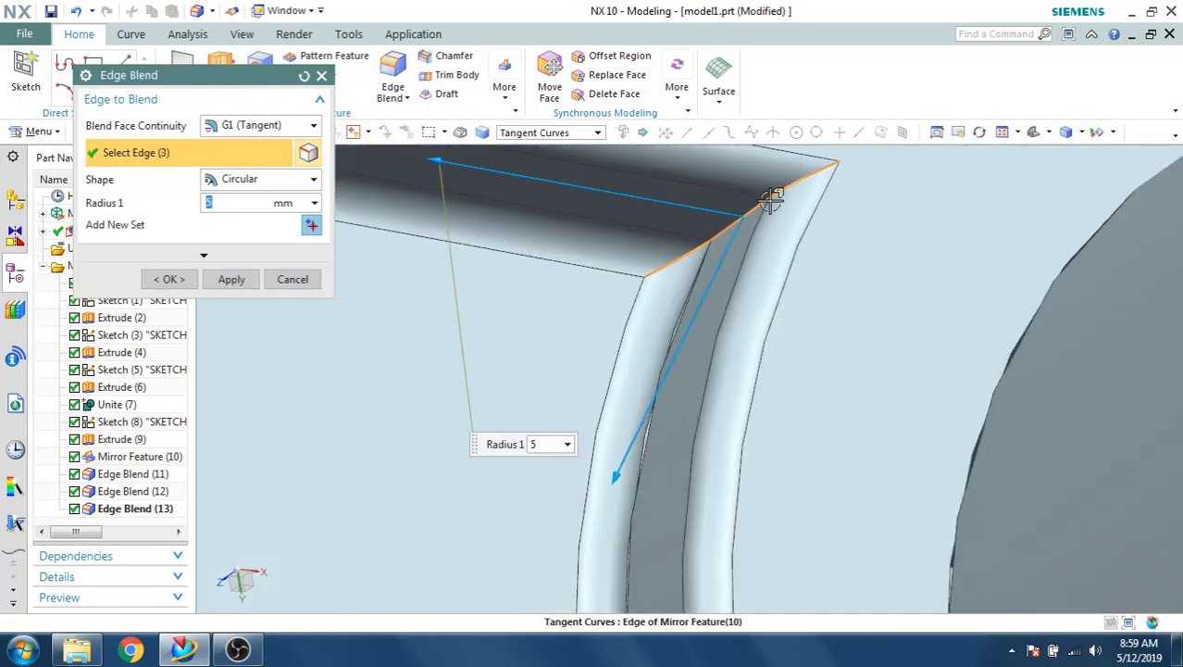
pyautogui.scroll(-3, 770, 202)
pyautogui.moveTo(787, 190); pyautogui.dragTo(752, 227, button='middle')
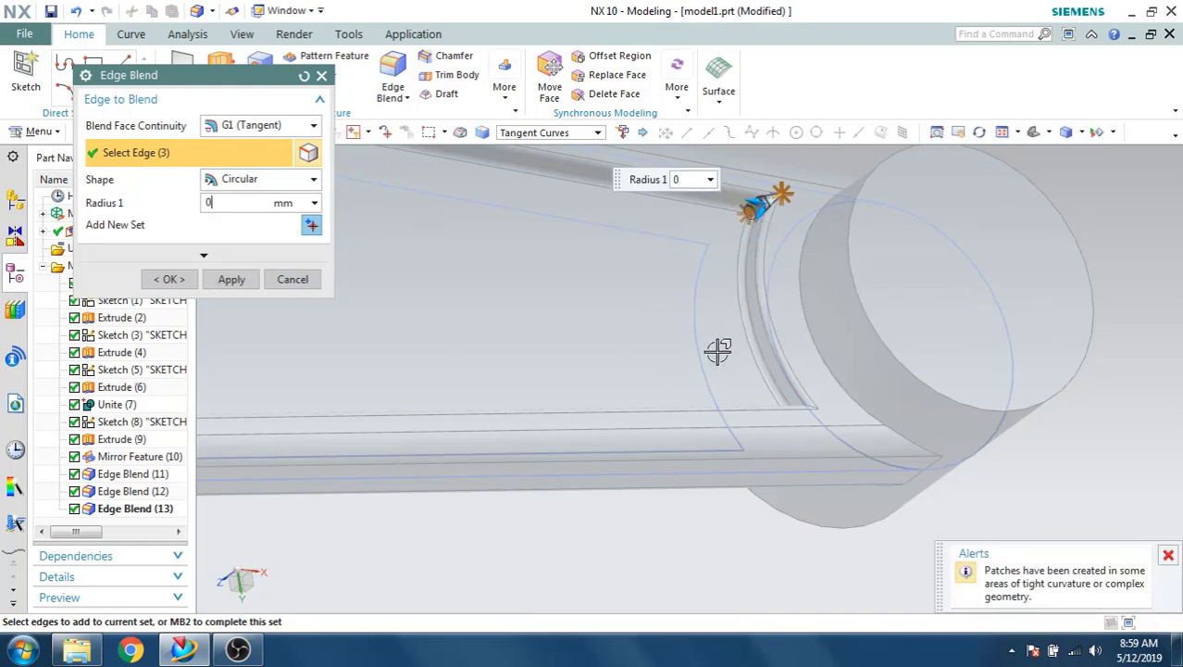
pyautogui.write('5')
pyautogui.press('Return')
pyautogui.moveTo(718, 351); pyautogui.dragTo(727, 435, button='middle')
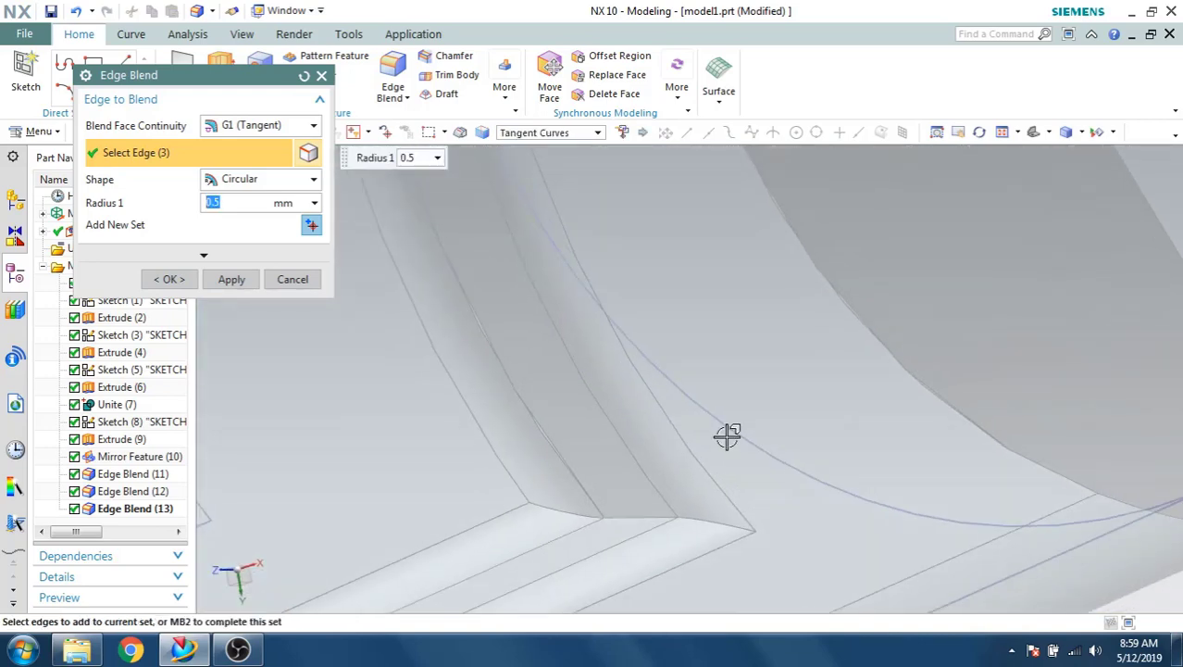
pyautogui.click(654, 516)
pyautogui.scroll(5, 860, 378)
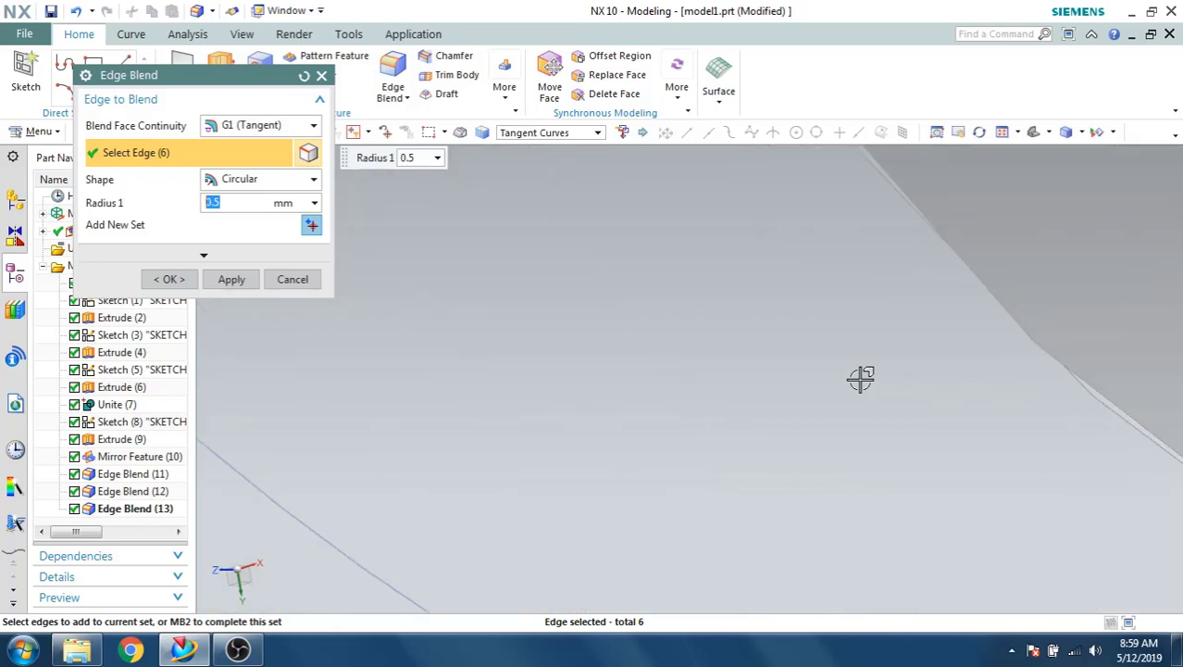
pyautogui.scroll(-8, 860, 378)
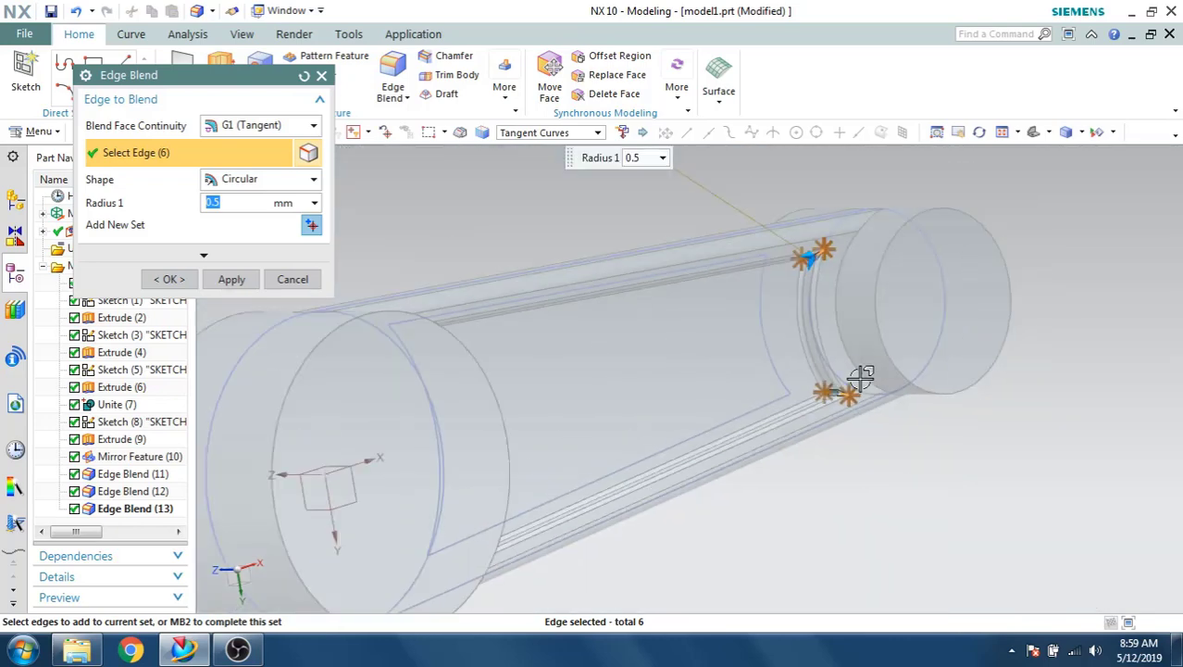
# - Add the edges at both mirrored-pocket corners near the large cylinder to the 0.5 mm blend and apply it
pyautogui.moveTo(526, 353); pyautogui.dragTo(439, 307, button='middle')
pyautogui.scroll(-3, 470, 338)
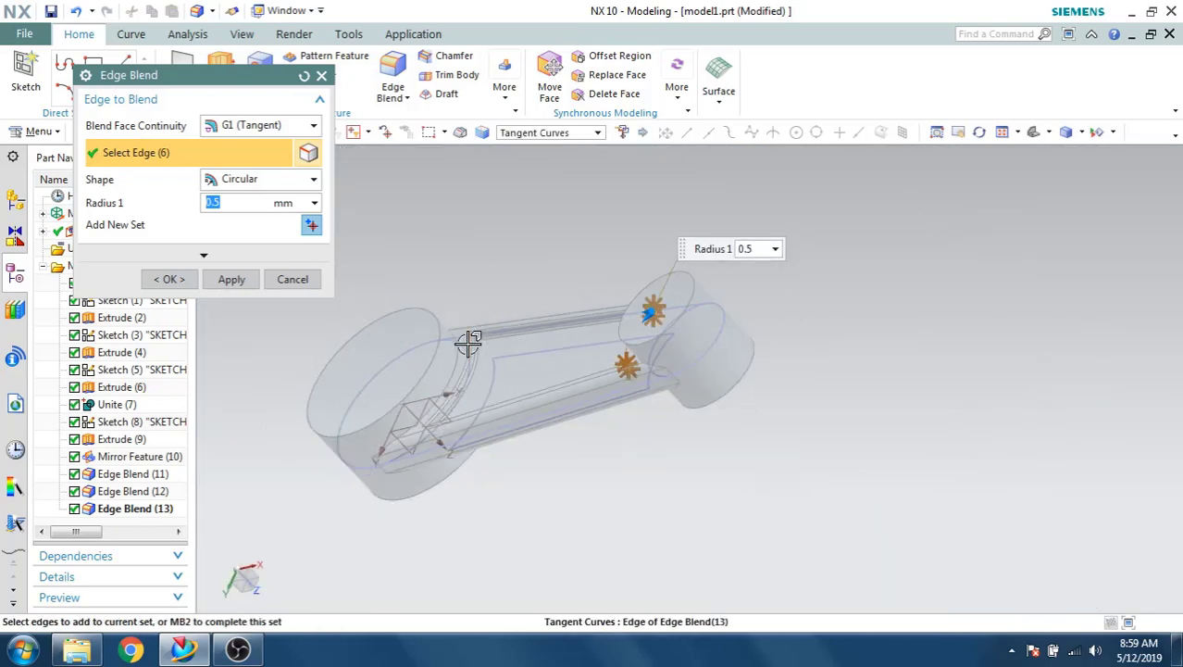
pyautogui.scroll(5, 468, 343)
pyautogui.scroll(4, 468, 343)
pyautogui.scroll(-5, 505, 283)
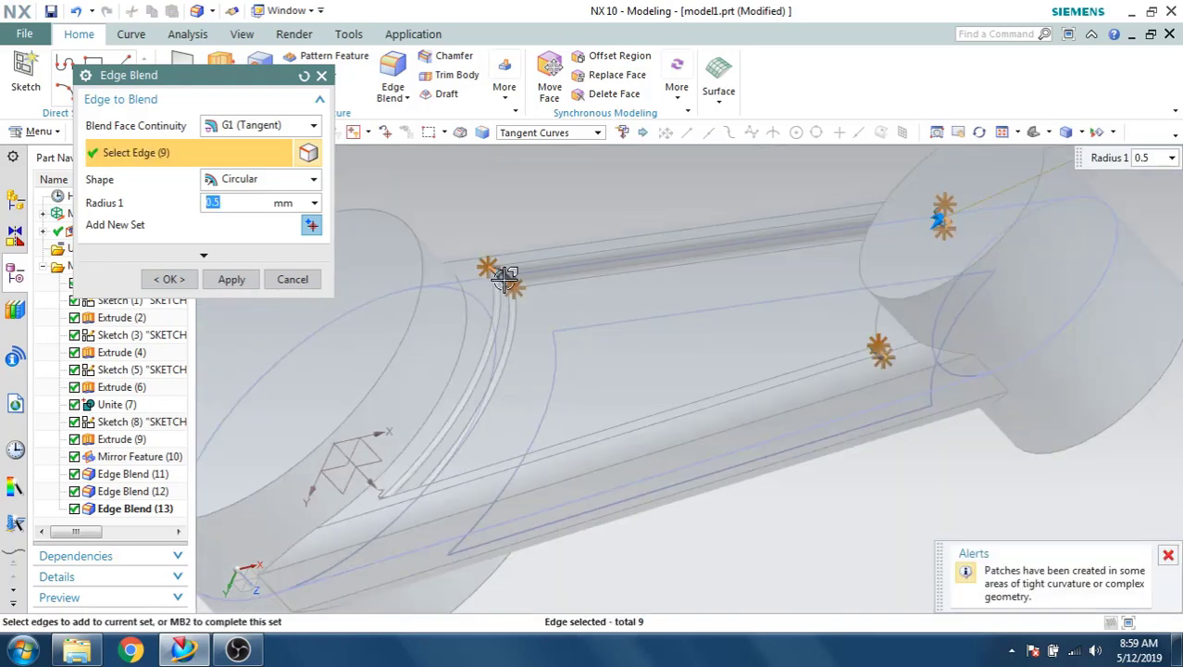
pyautogui.moveTo(396, 483)
pyautogui.mouseDown(button='middle')
pyautogui.moveTo(388, 495)
pyautogui.moveTo(405, 477)
pyautogui.mouseUp(button='middle')
pyautogui.scroll(-3, 390, 415)
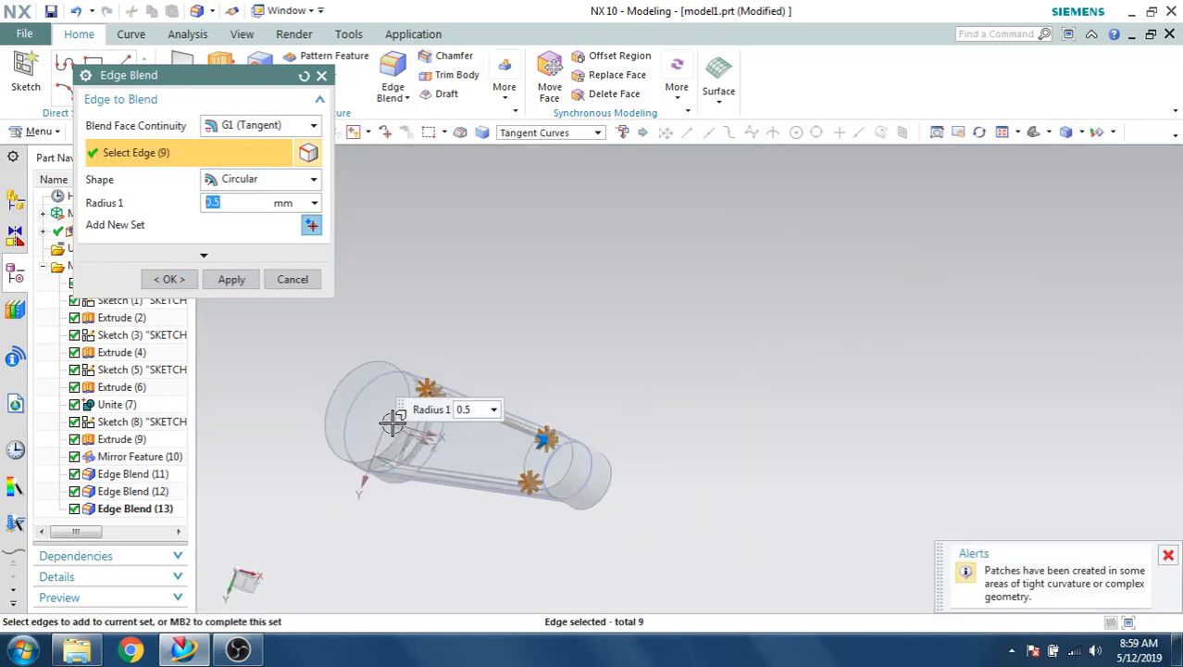
pyautogui.scroll(6, 391, 491)
pyautogui.moveTo(431, 521); pyautogui.dragTo(529, 478, button='middle')
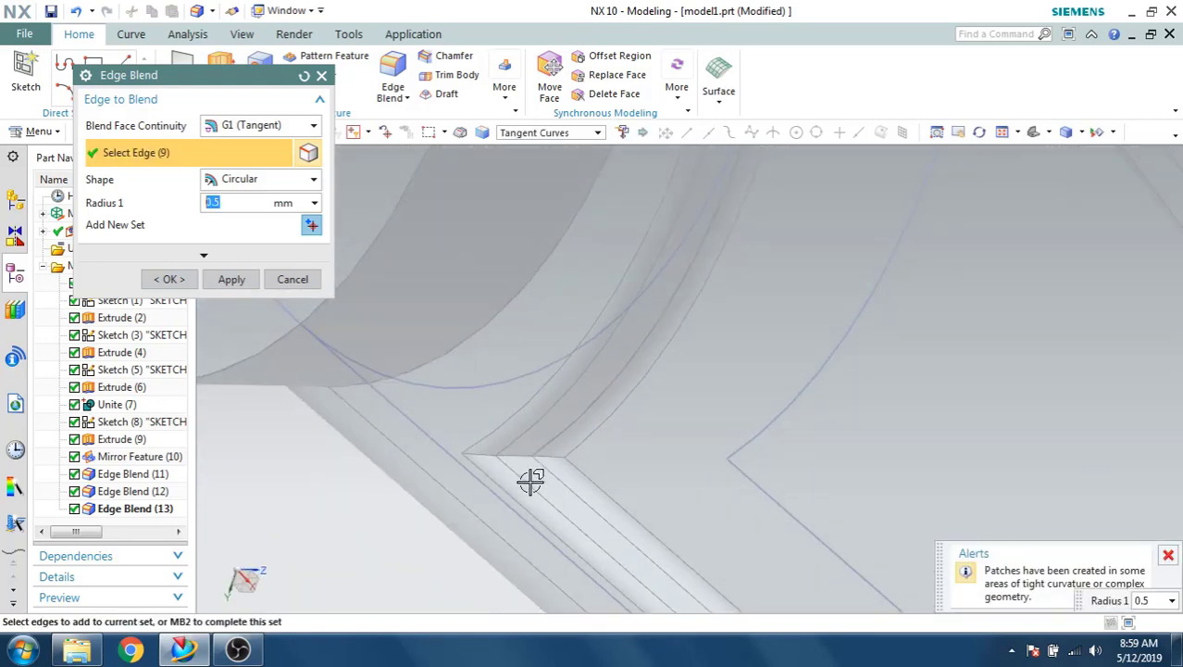
pyautogui.click(523, 456)
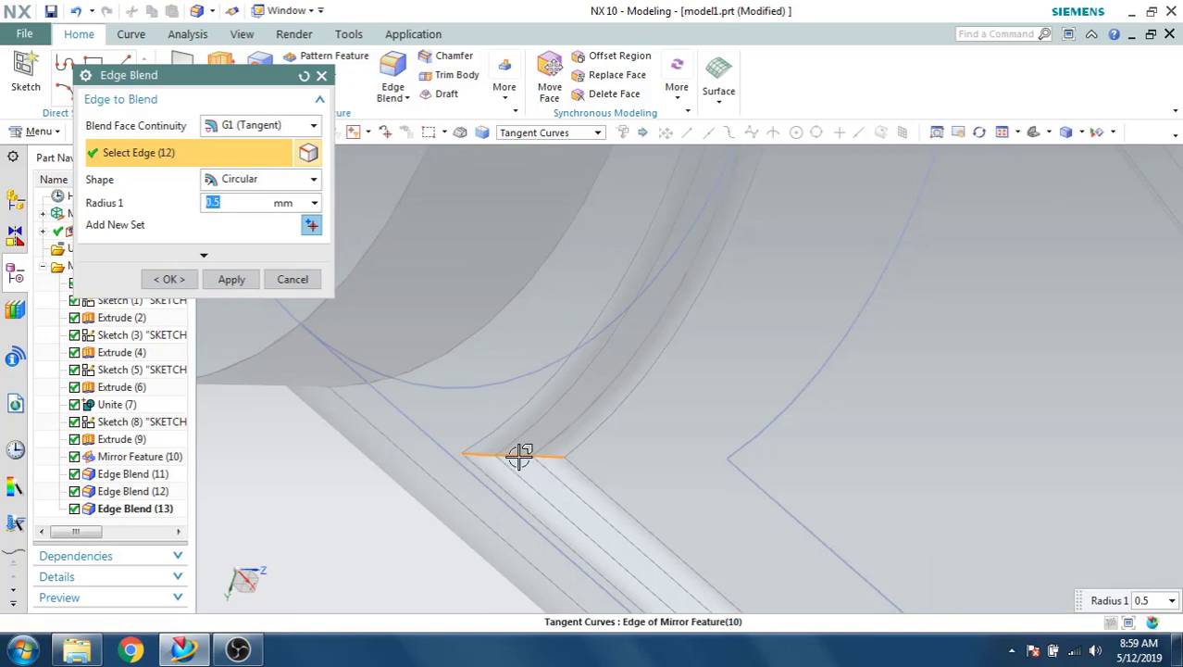
pyautogui.click(231, 280)
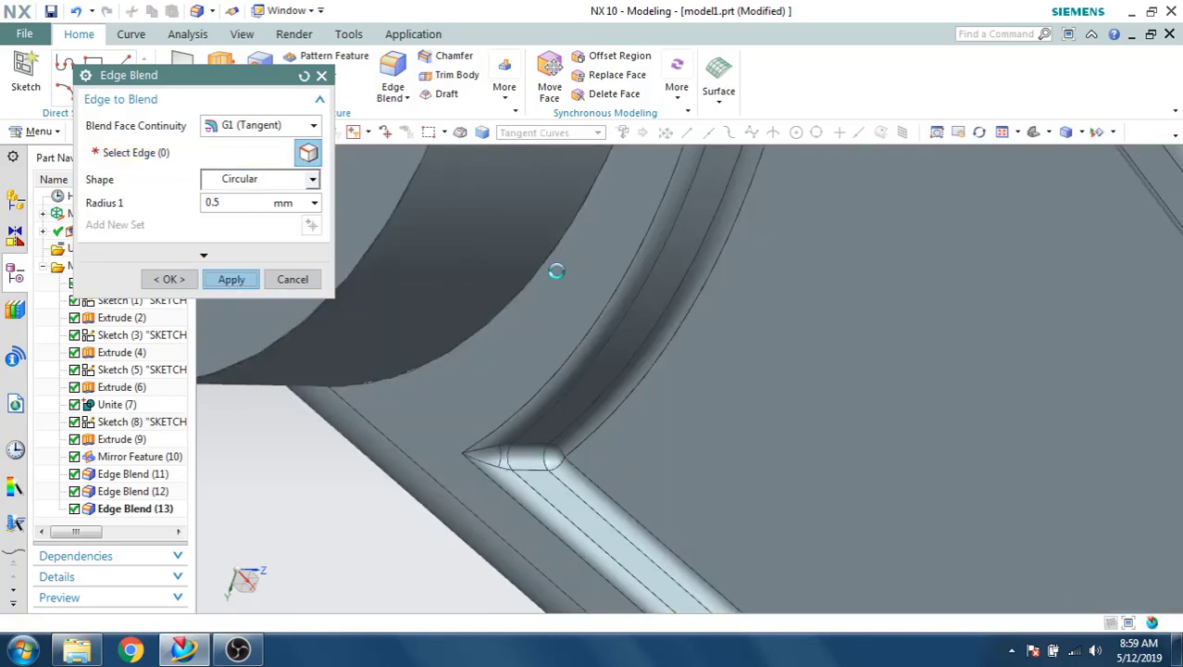
# - Select the edges where the web meets the large cylinder for a new Edge Blend with a 2 mm radius
pyautogui.scroll(-2, 554, 264)
pyautogui.moveTo(554, 263); pyautogui.dragTo(623, 191, button='middle')
pyautogui.scroll(-4, 623, 191)
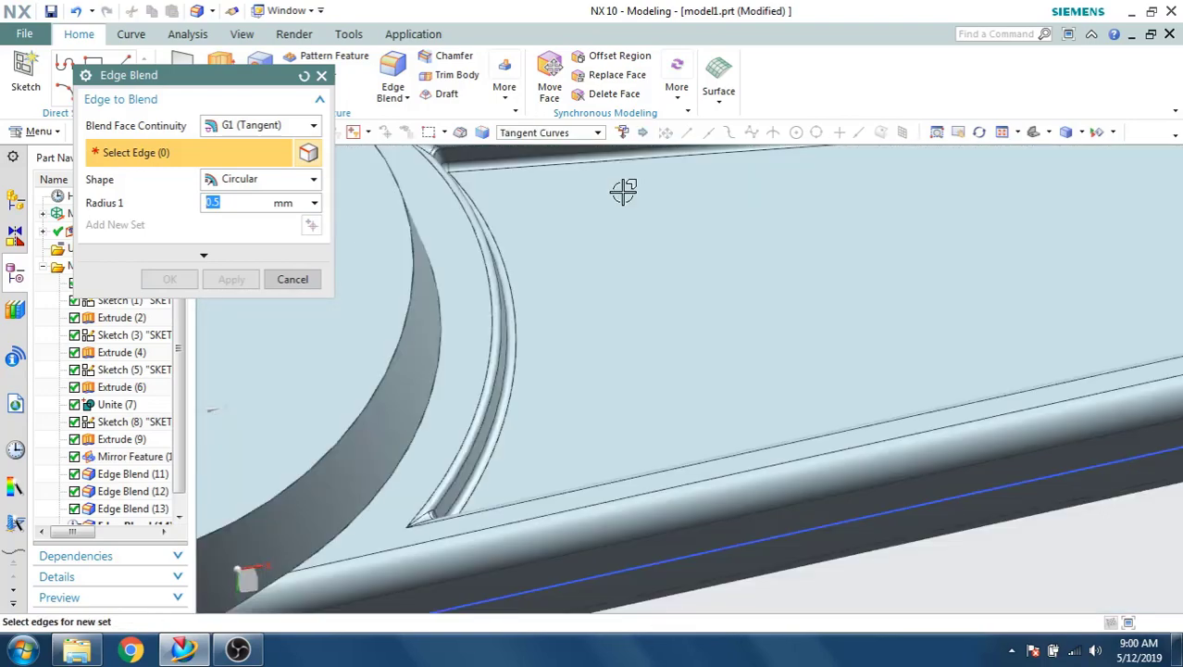
pyautogui.moveTo(637, 251); pyautogui.dragTo(537, 320, button='middle')
pyautogui.scroll(-1, 686, 256)
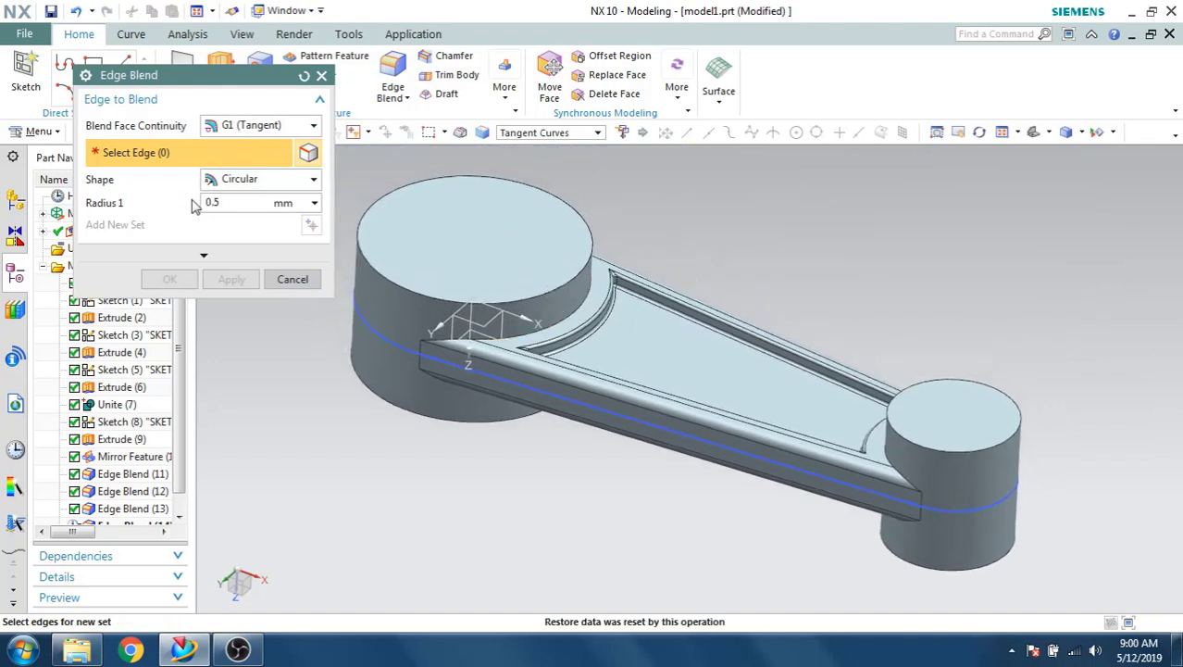
pyautogui.click(508, 333)
pyautogui.scroll(6, 423, 355)
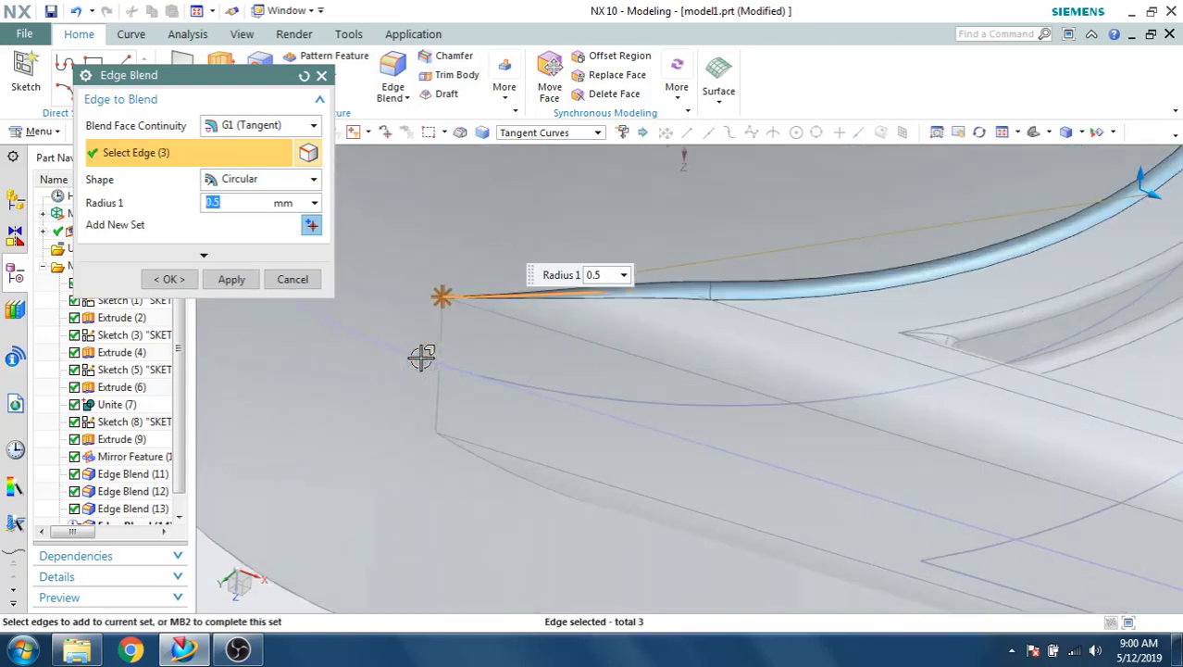
pyautogui.click(449, 444)
pyautogui.scroll(-6, 455, 336)
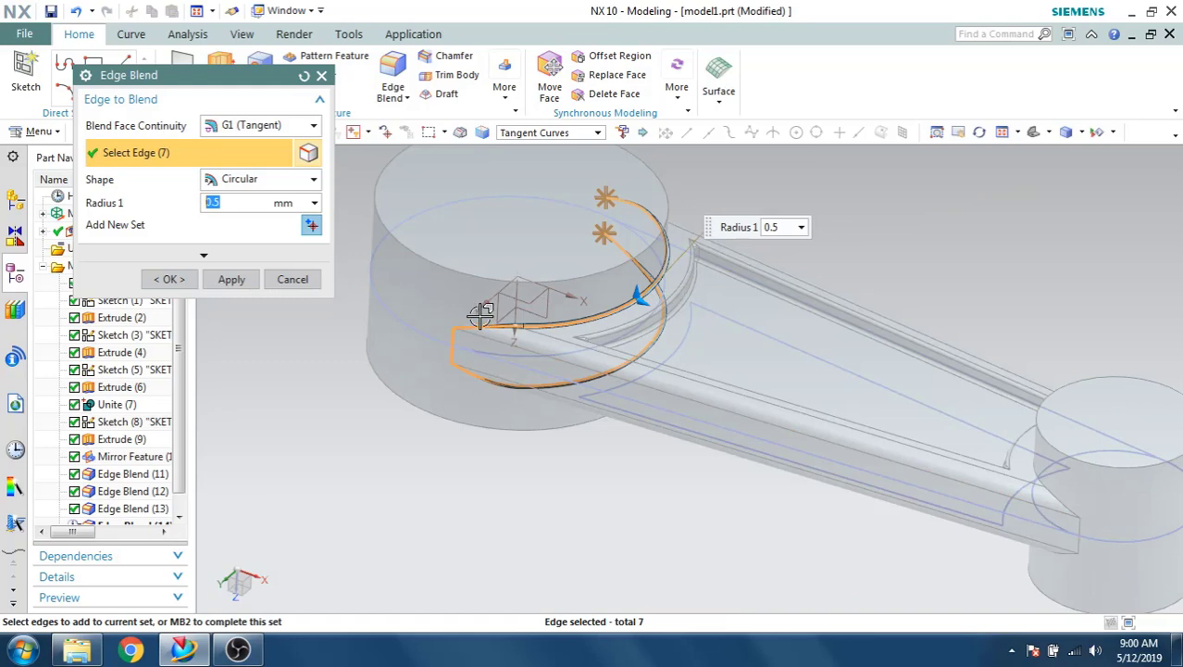
pyautogui.moveTo(479, 316); pyautogui.dragTo(417, 305, button='middle')
pyautogui.click(1045, 198)
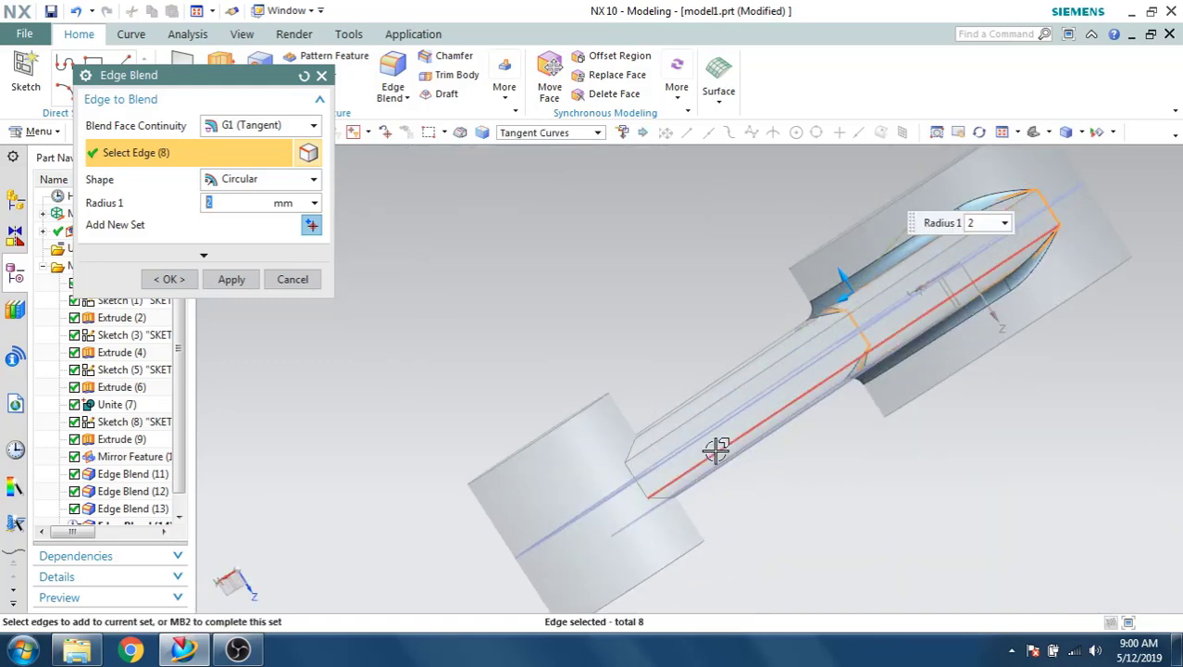
# - Add one vertical edge and both curved edges where the web meets the small cylinder to the 2 mm blend
pyautogui.click(635, 457)
pyautogui.click(634, 448)
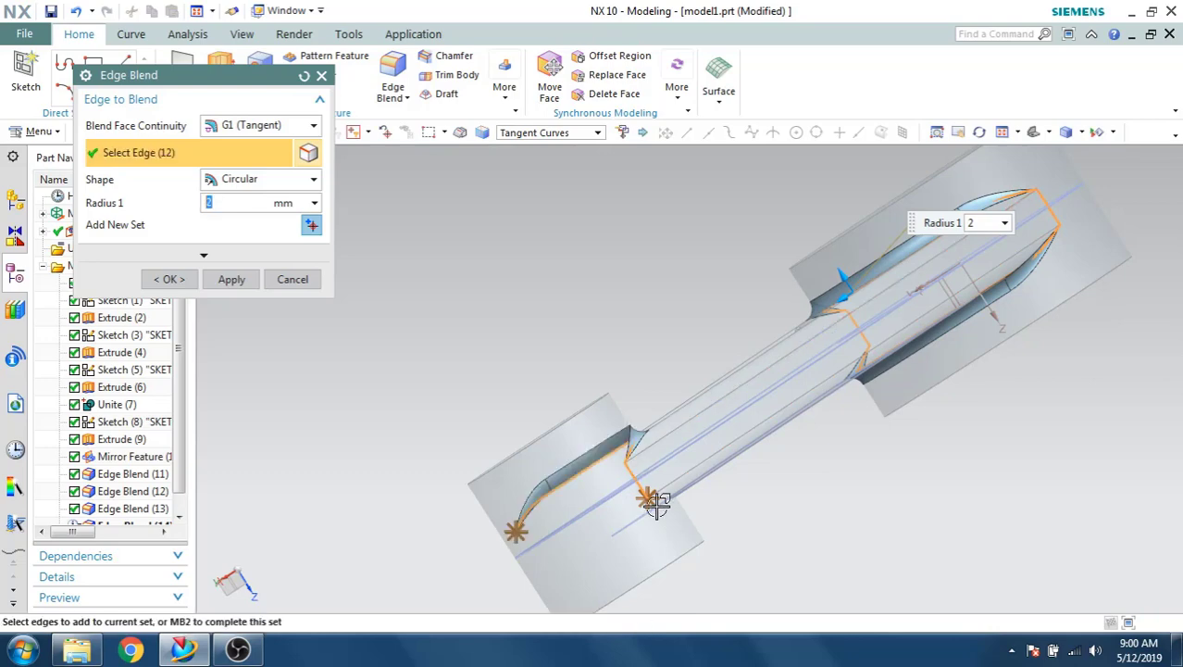
pyautogui.click(665, 500)
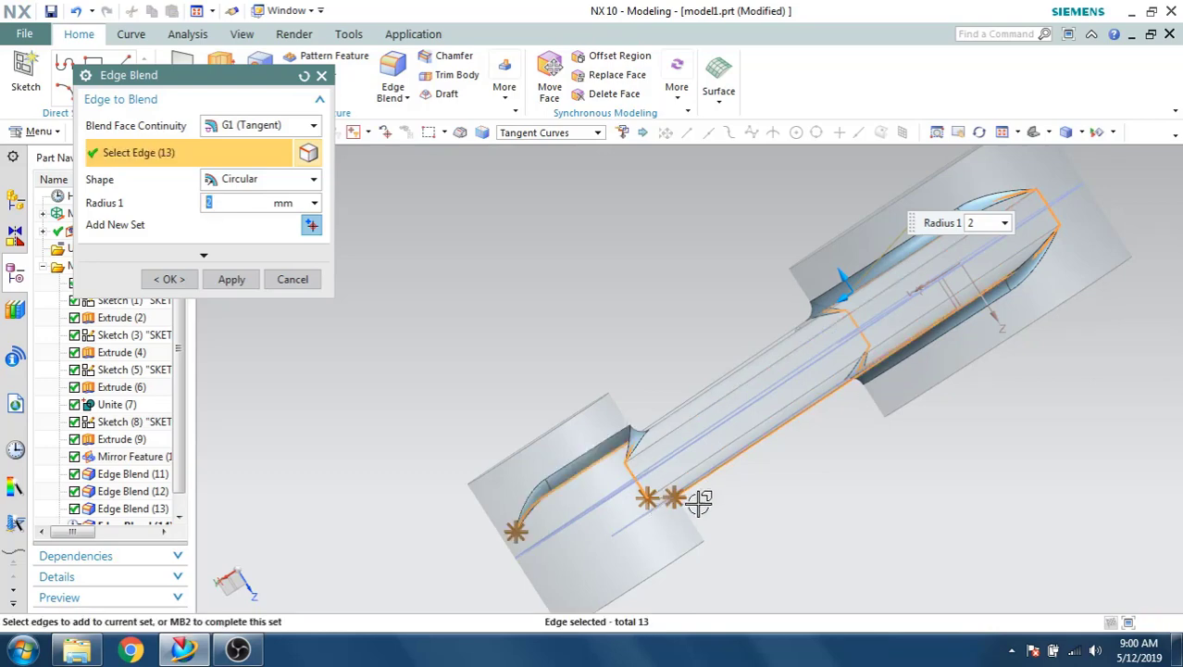
pyautogui.scroll(-1, 676, 500)
pyautogui.scroll(5, 663, 505)
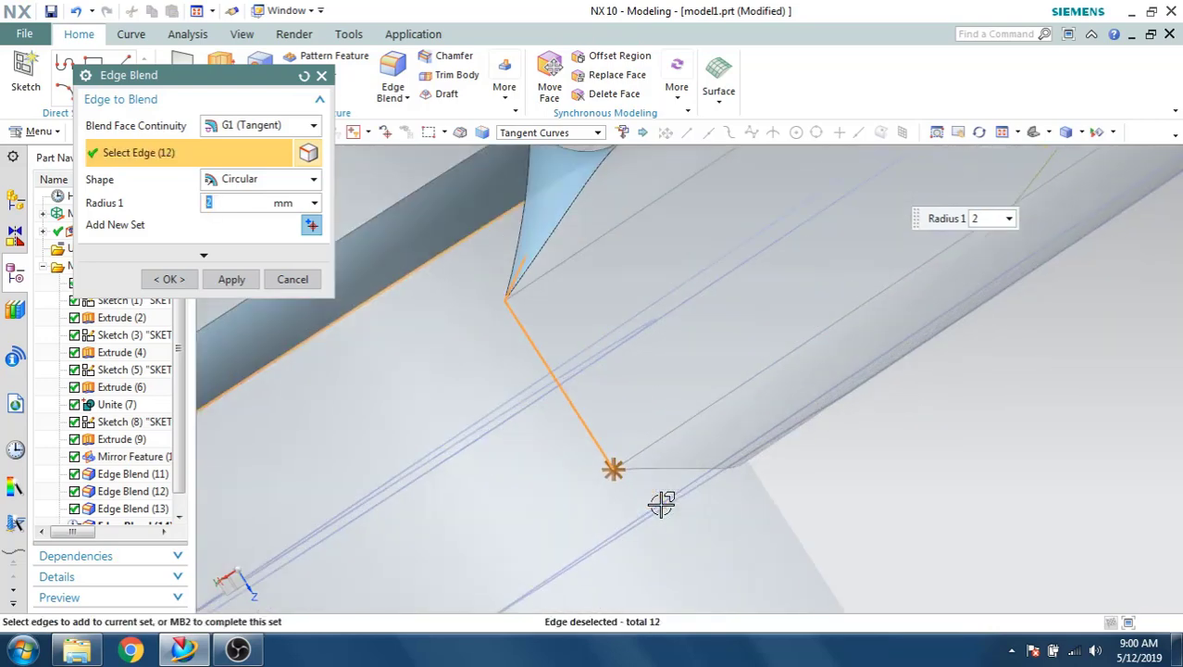
pyautogui.click(653, 470)
pyautogui.scroll(-3, 631, 380)
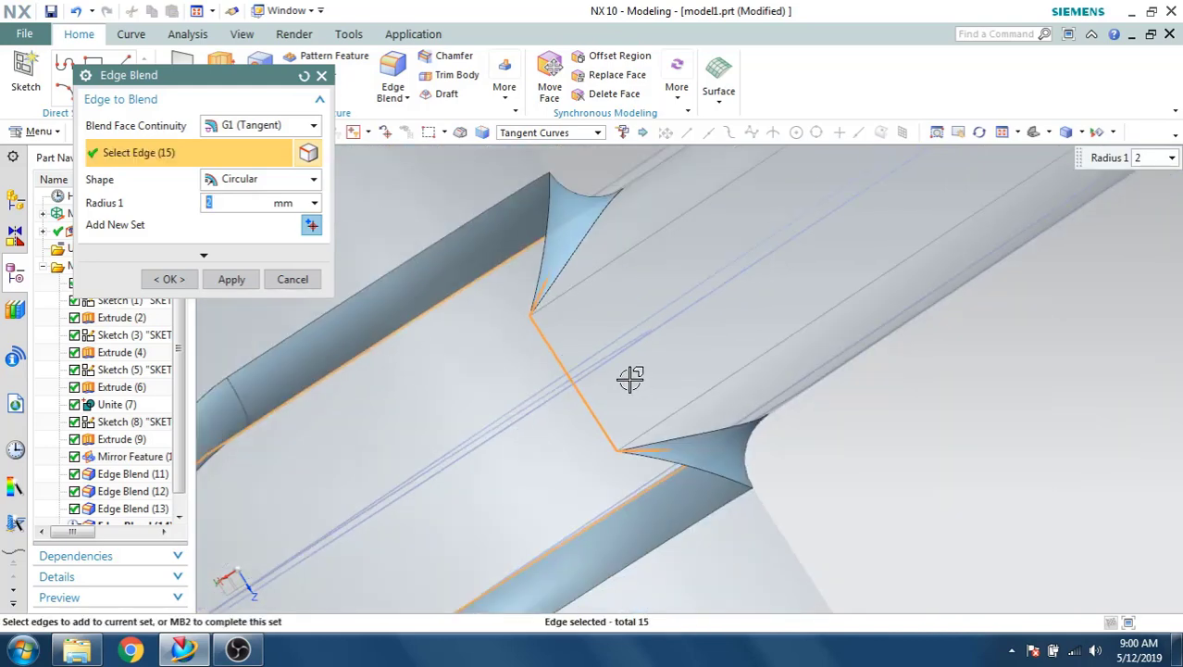
# - Add the remaining vertical edge at the small cylinder's web junction and complete the 2 mm blend
pyautogui.moveTo(632, 378); pyautogui.dragTo(704, 381, button='middle')
pyautogui.scroll(-5, 687, 339)
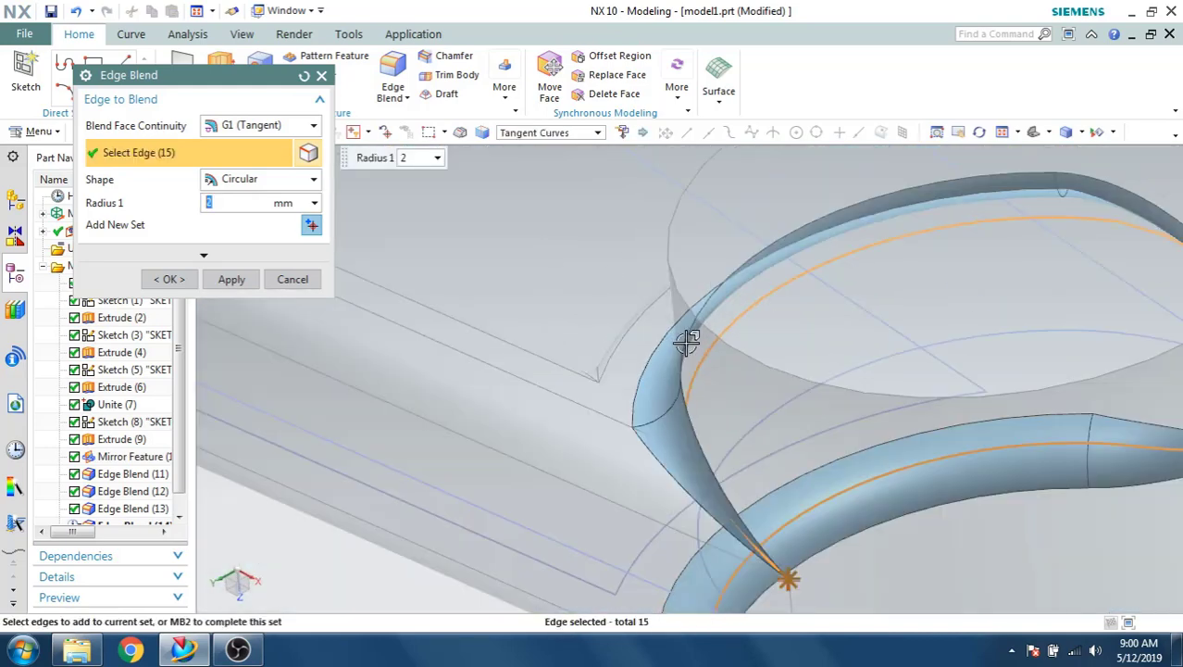
pyautogui.click(733, 474)
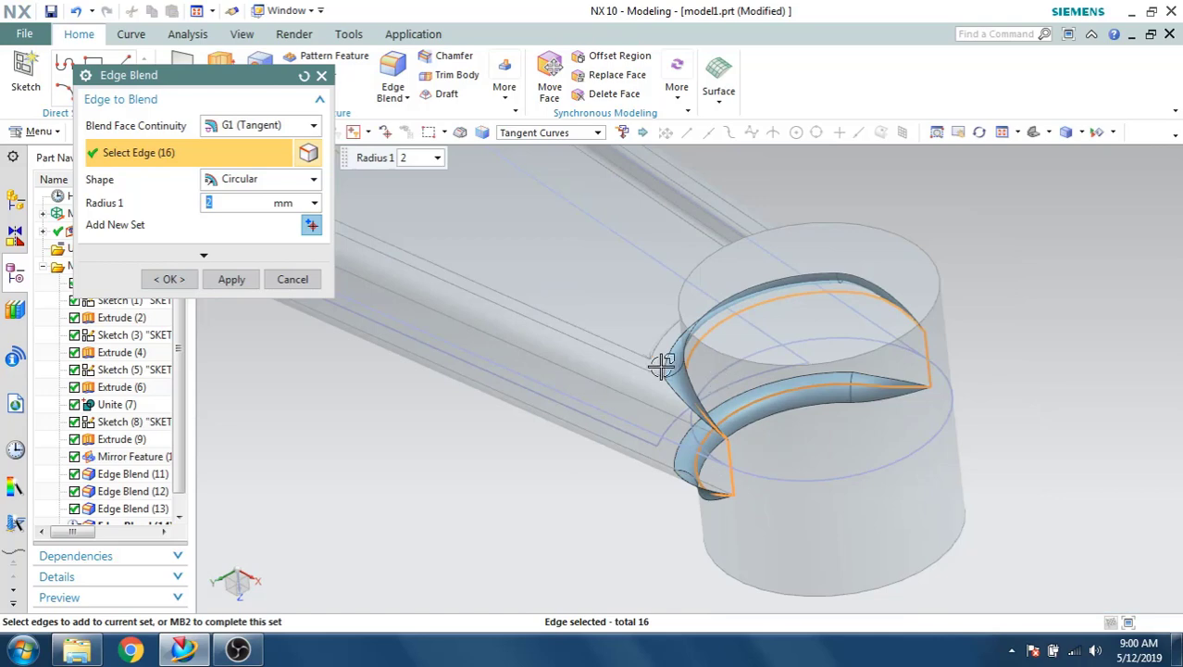
pyautogui.click(171, 279)
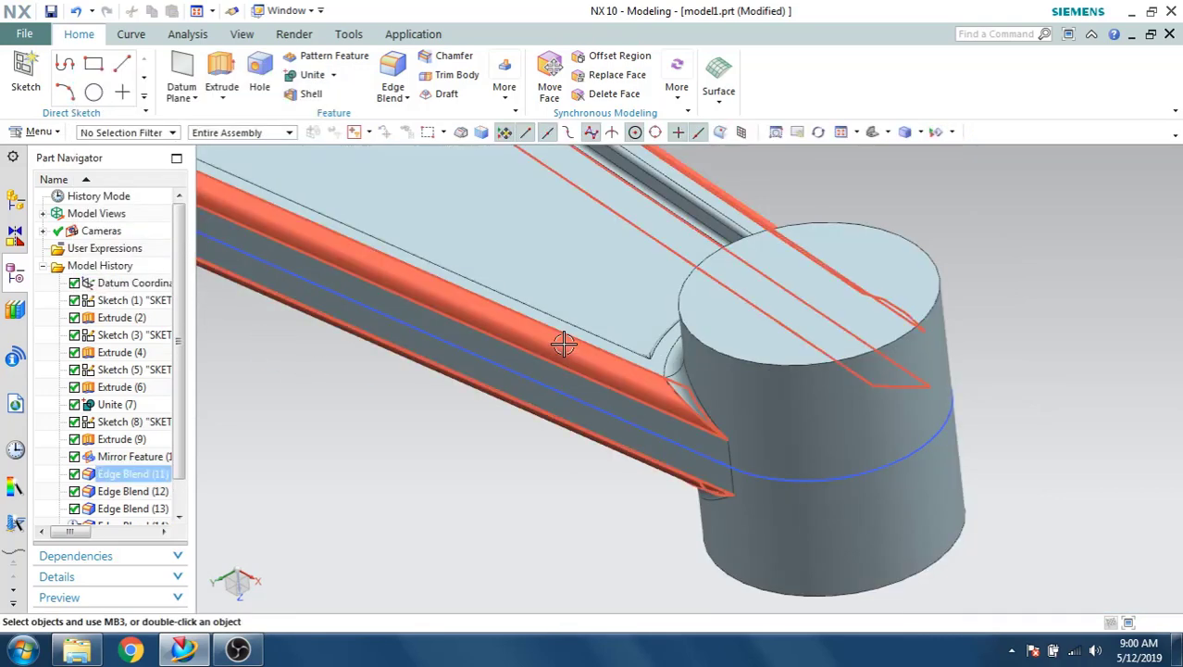
pyautogui.moveTo(563, 338); pyautogui.dragTo(583, 361, button='middle')
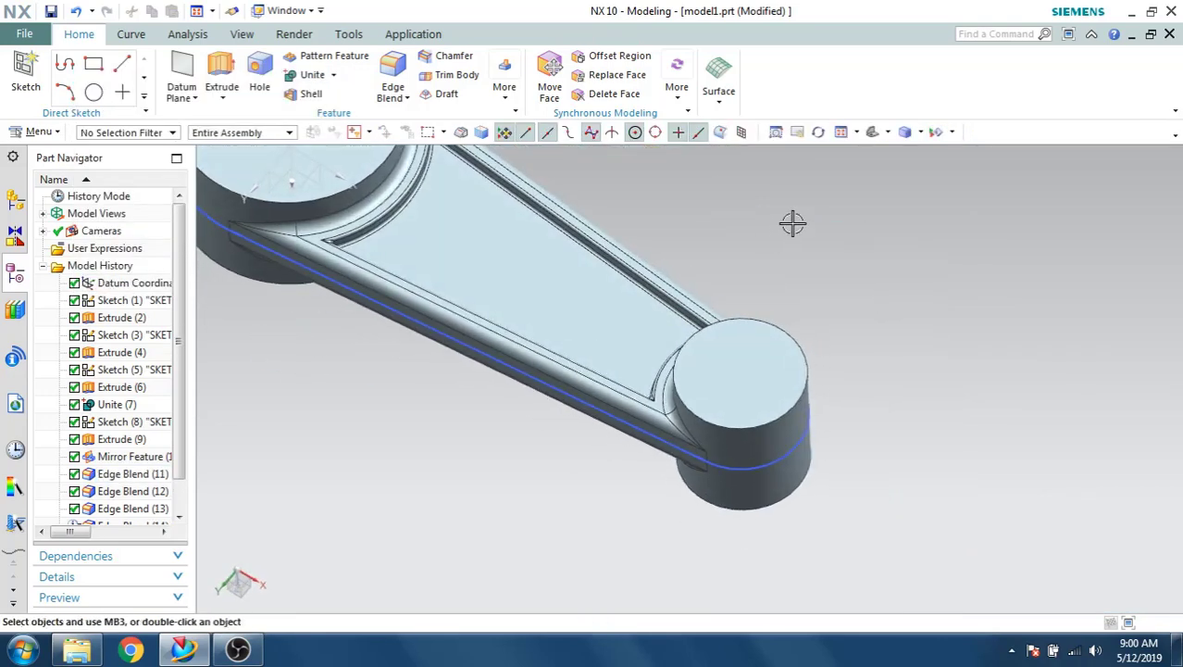
pyautogui.scroll(-3, 750, 272)
pyautogui.press('Home')
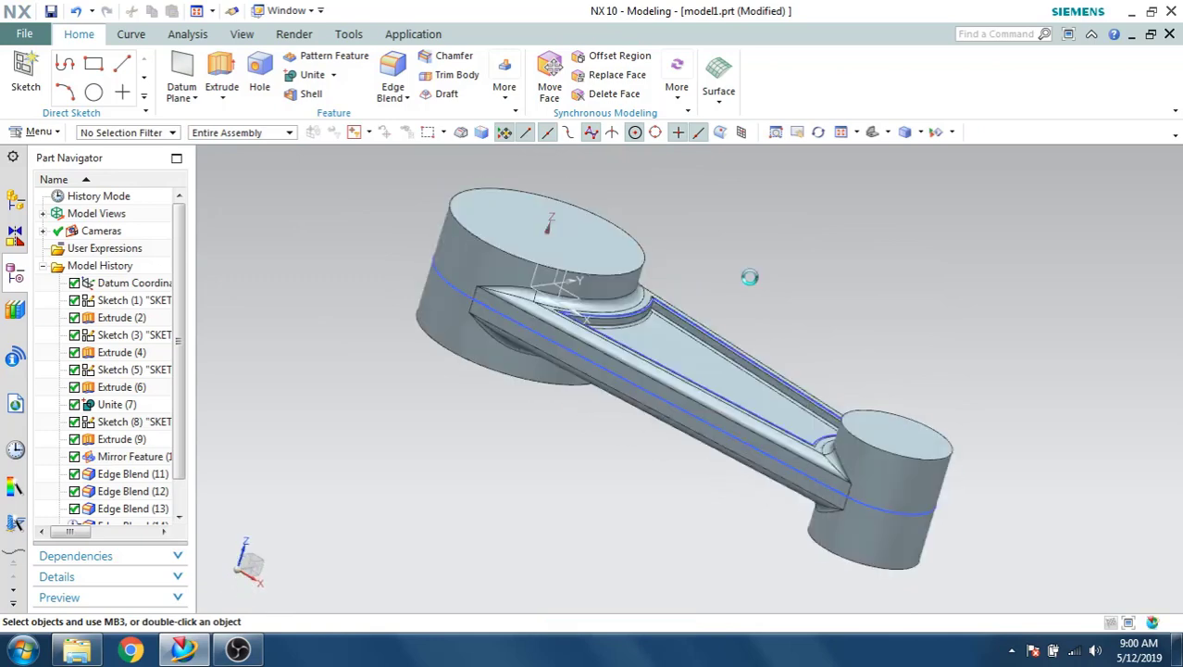
# - Hide the datum coordinate system at the centre of the large cylinder
pyautogui.click(549, 252)
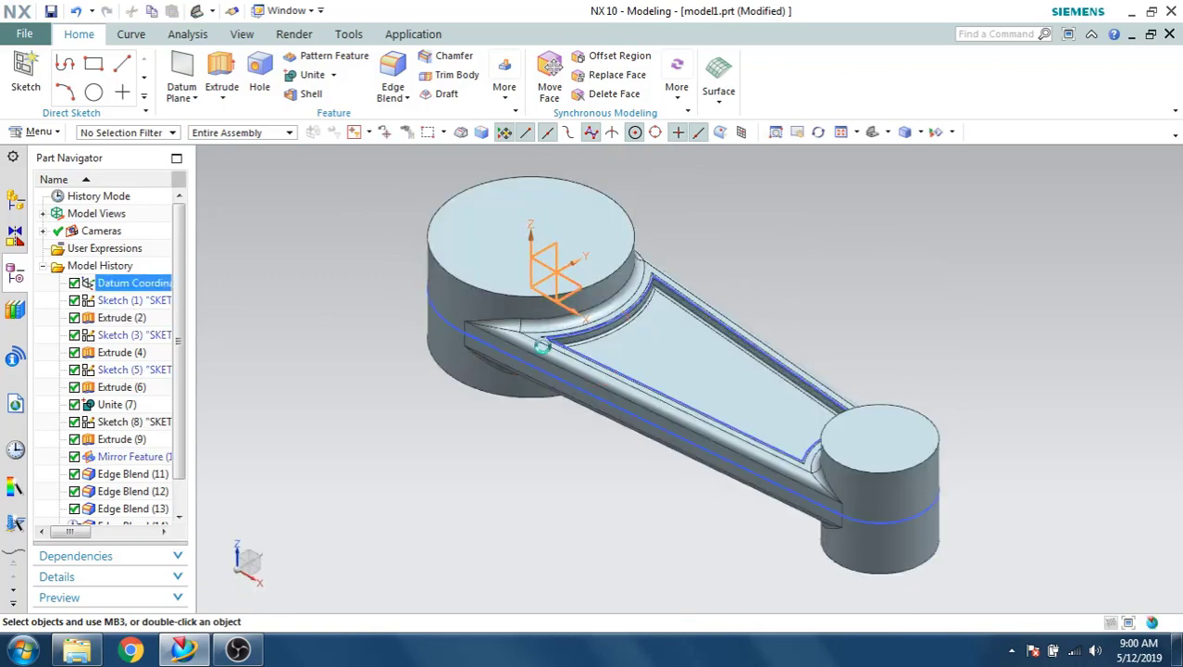
pyautogui.hotkey('ctrl', 'b')
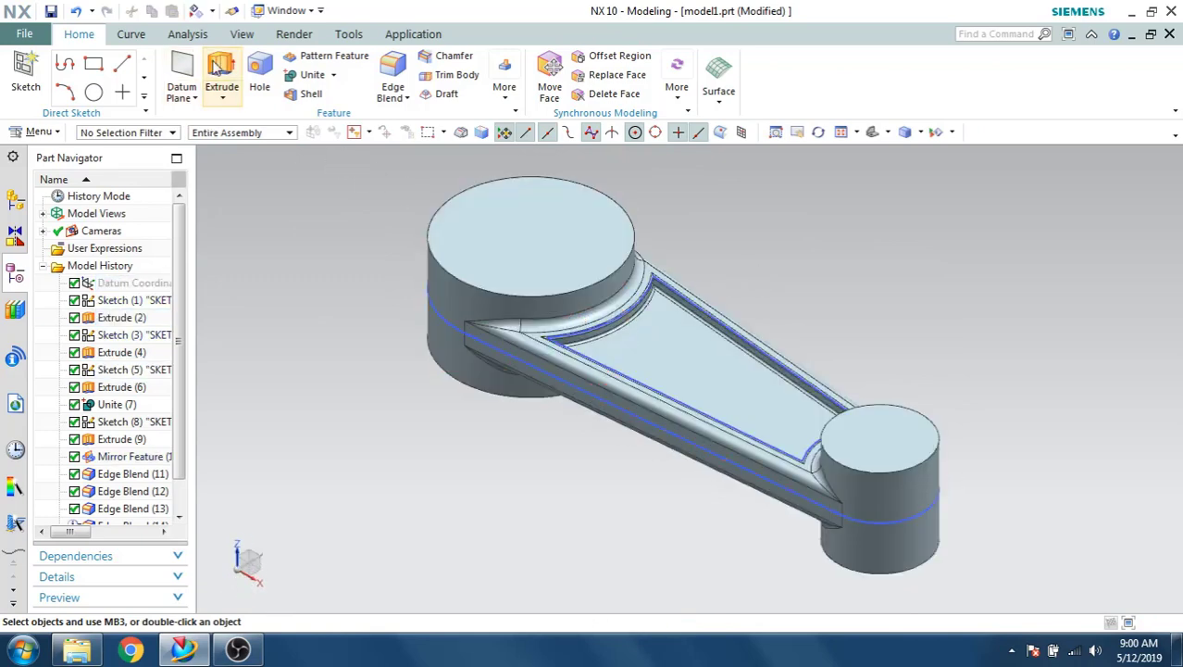
pyautogui.click(222, 74)
pyautogui.click(322, 72)
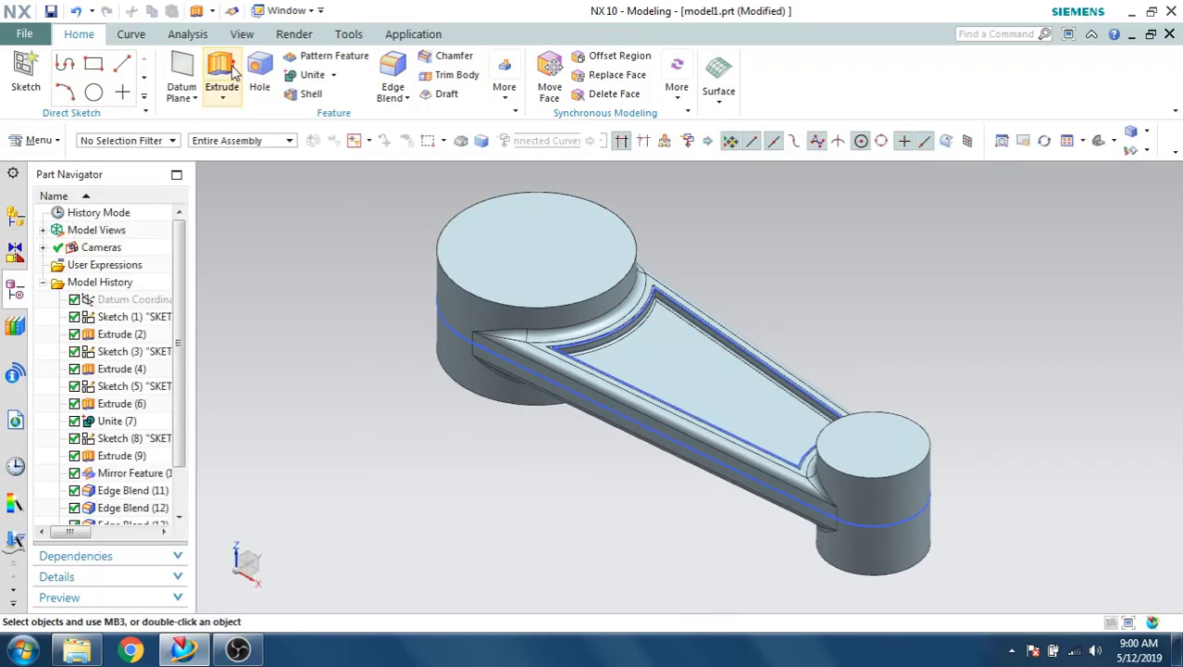
# - Blend the upper and lower circular rim edges of both cylinders with a 2 mm radius
pyautogui.click(484, 183)
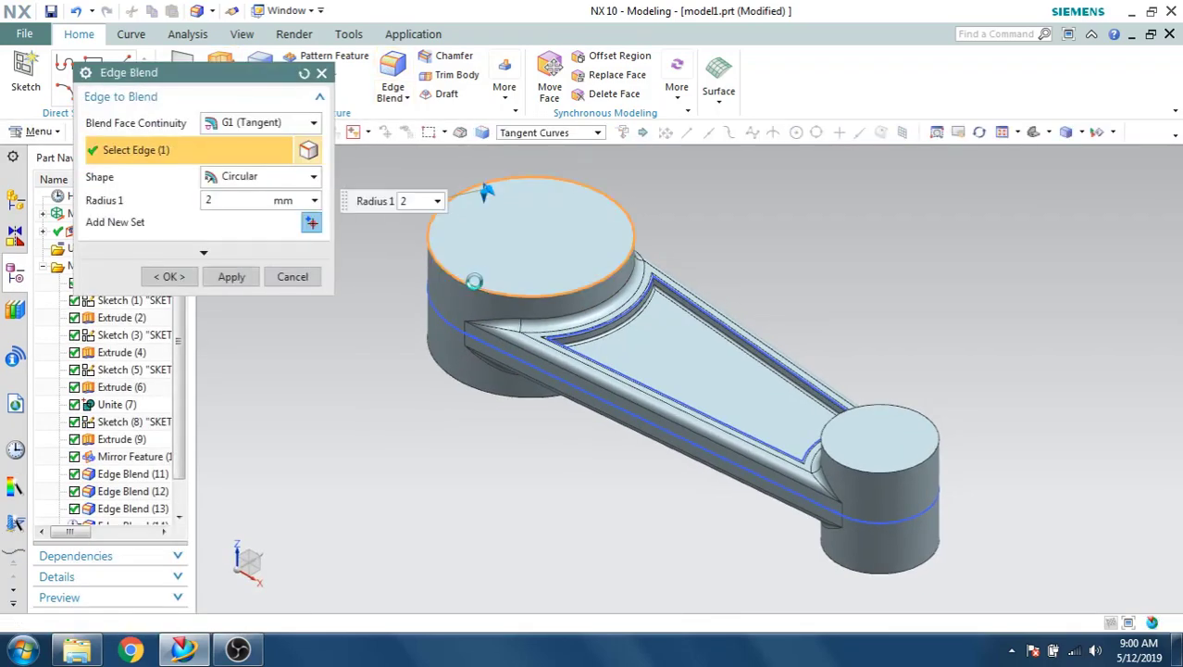
pyautogui.click(449, 371)
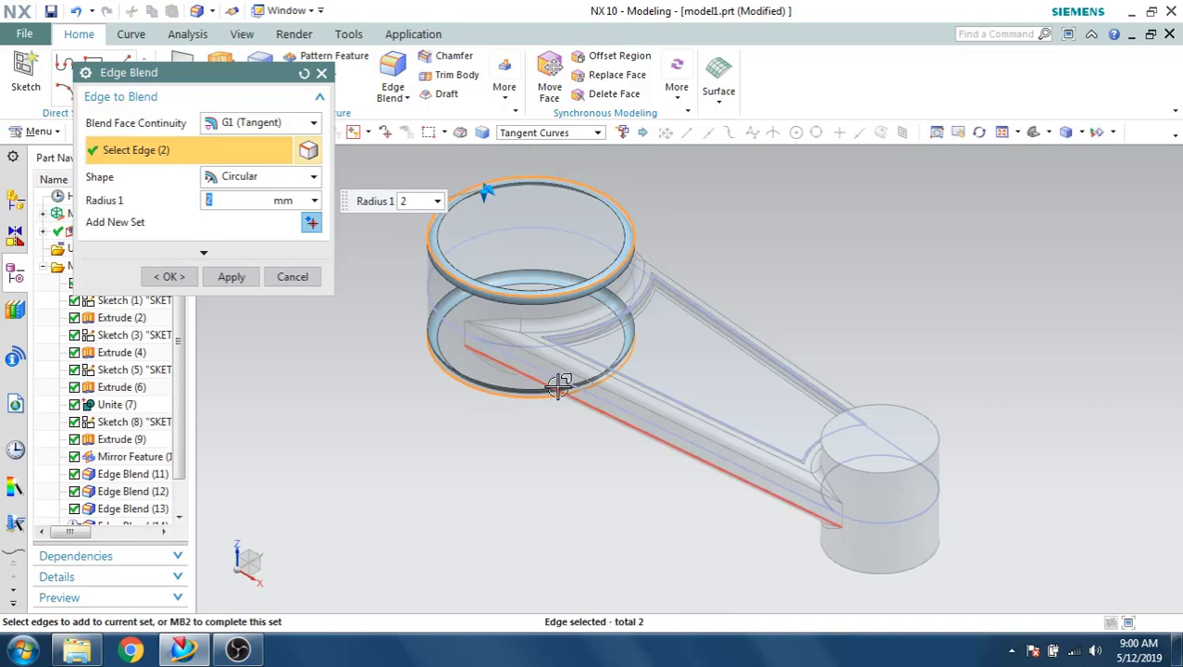
pyautogui.click(851, 471)
pyautogui.click(867, 561)
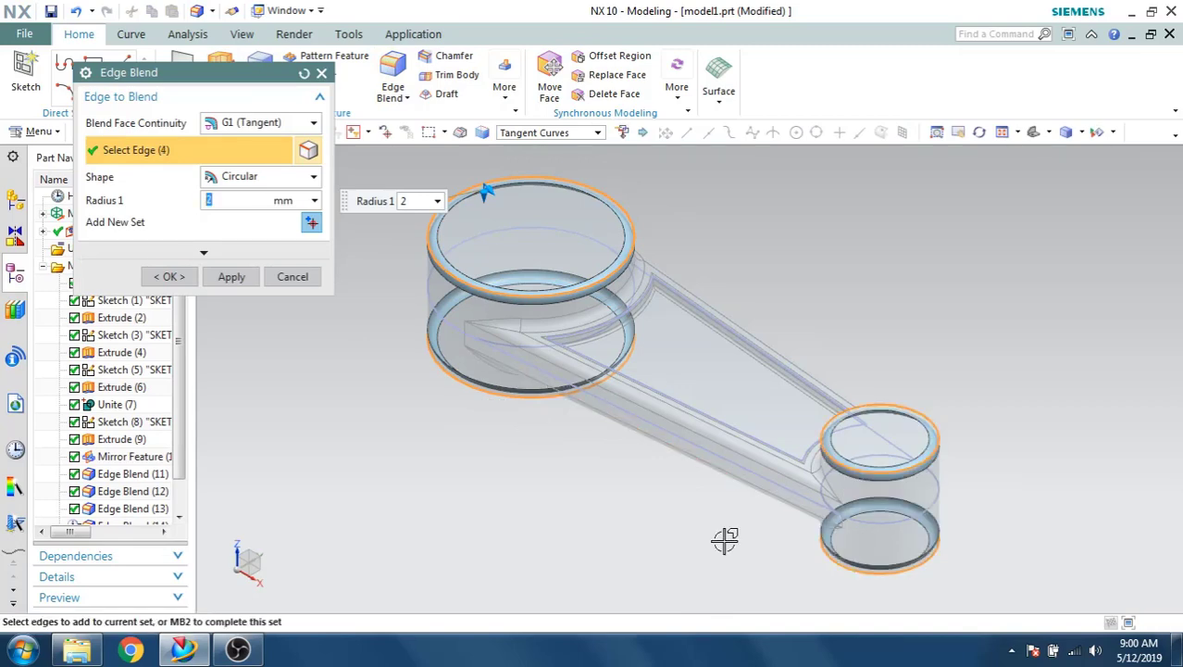
pyautogui.click(170, 277)
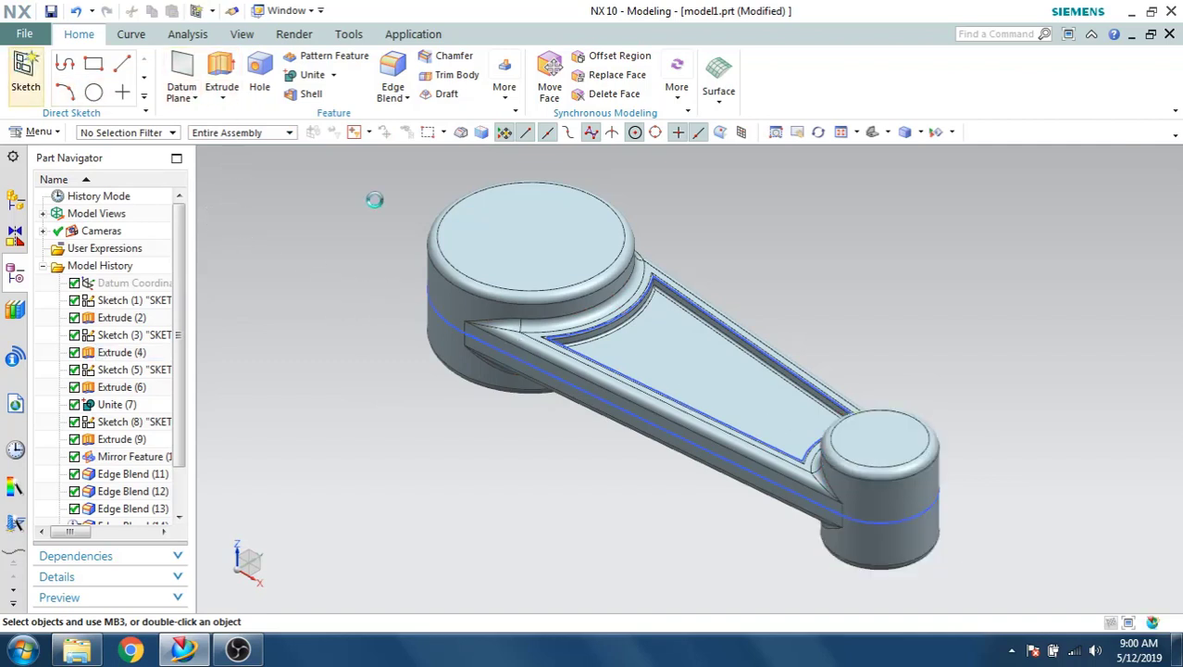
# - Start a sketch on the large cylinder's top face and draw a 15 mm diameter circle centred on the origin
pyautogui.click(523, 231)
pyautogui.click(230, 341)
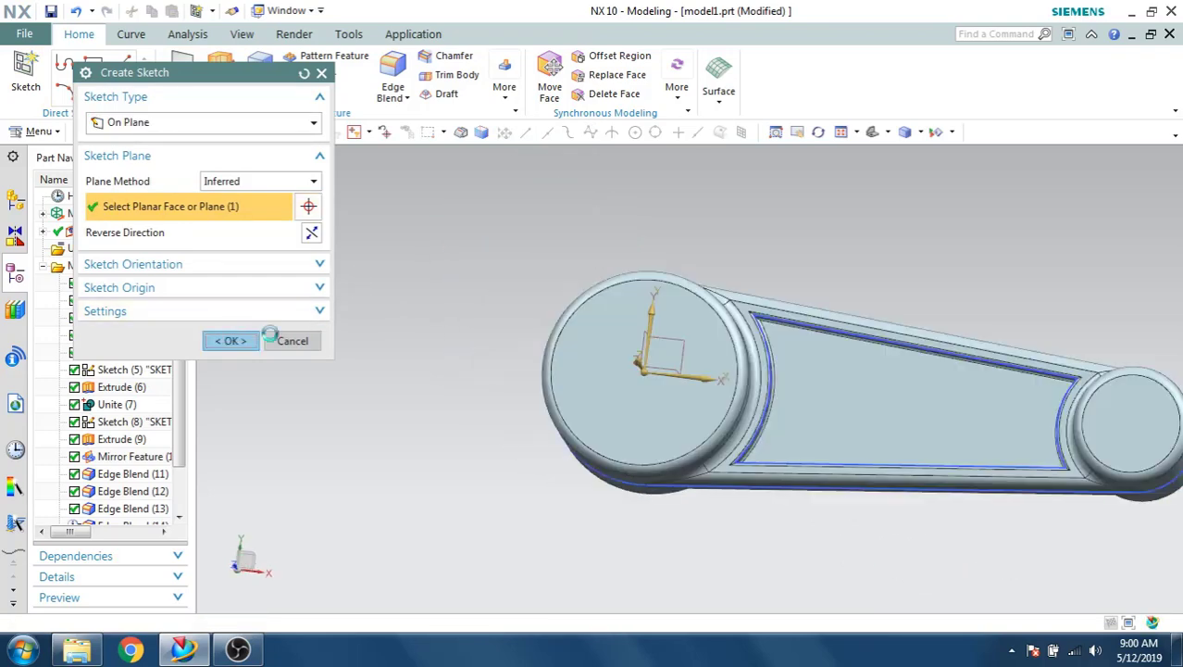
pyautogui.click(217, 63)
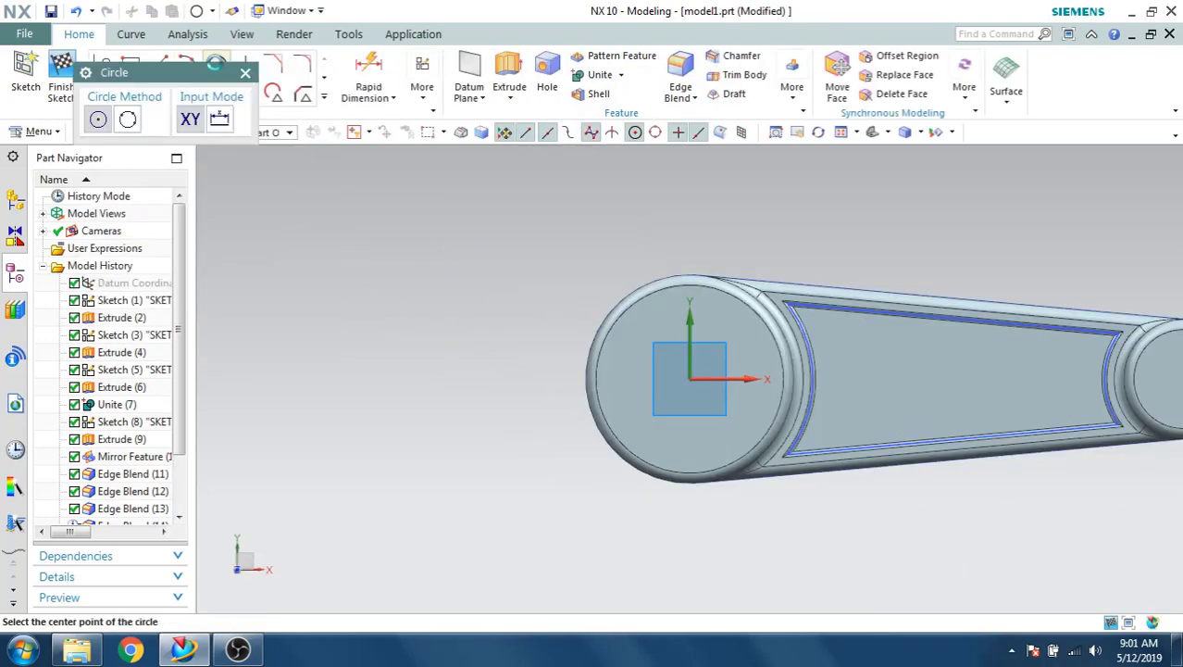
pyautogui.click(688, 381)
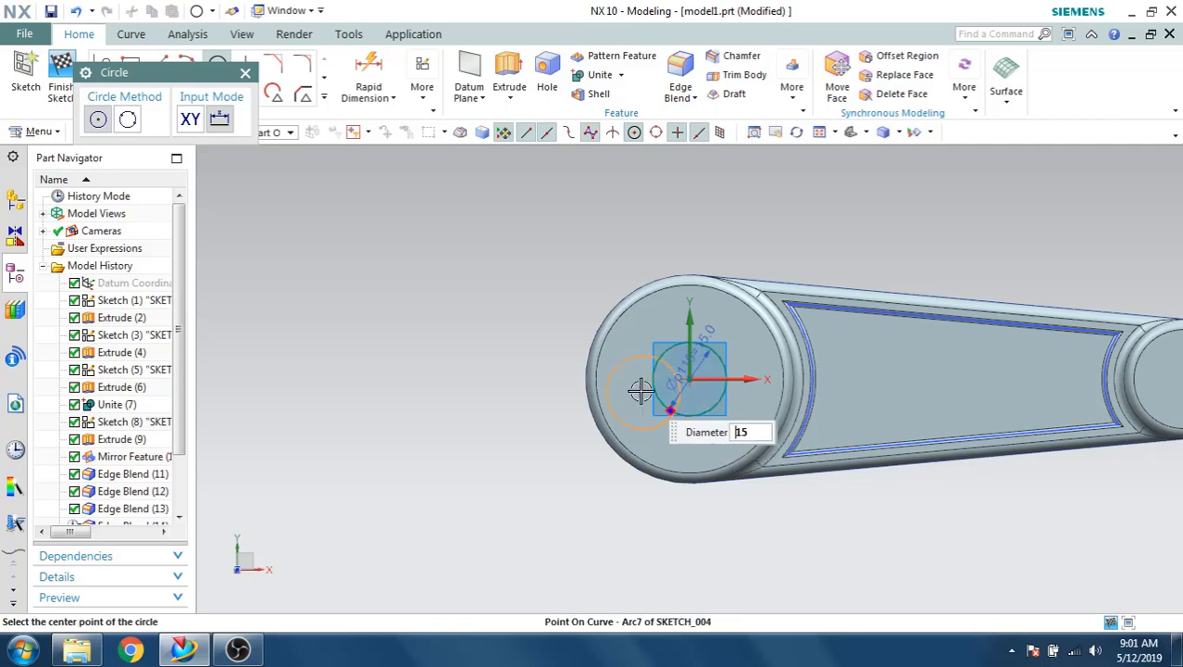
# - Draw a 10 mm diameter circle at the centre of the small cylinder's top face
pyautogui.scroll(5, 586, 368)
pyautogui.scroll(-4, 586, 368)
pyautogui.scroll(-3, 478, 277)
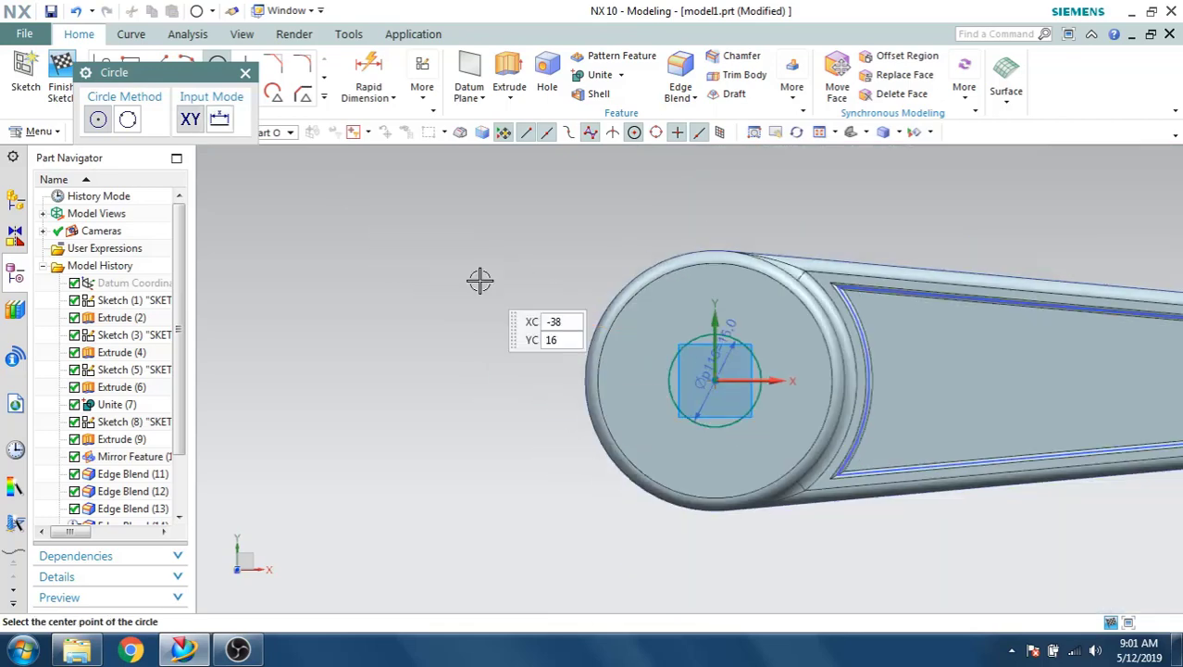
pyautogui.scroll(-2, 695, 301)
pyautogui.scroll(4, 707, 303)
pyautogui.scroll(5, 707, 304)
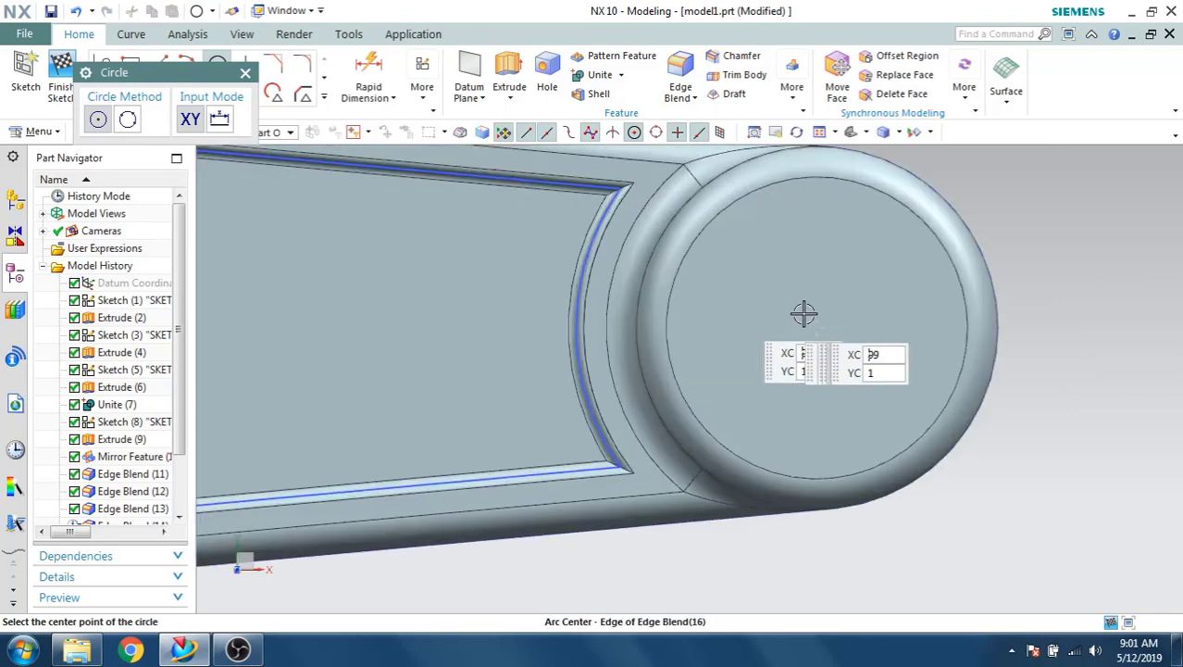
pyautogui.click(816, 326)
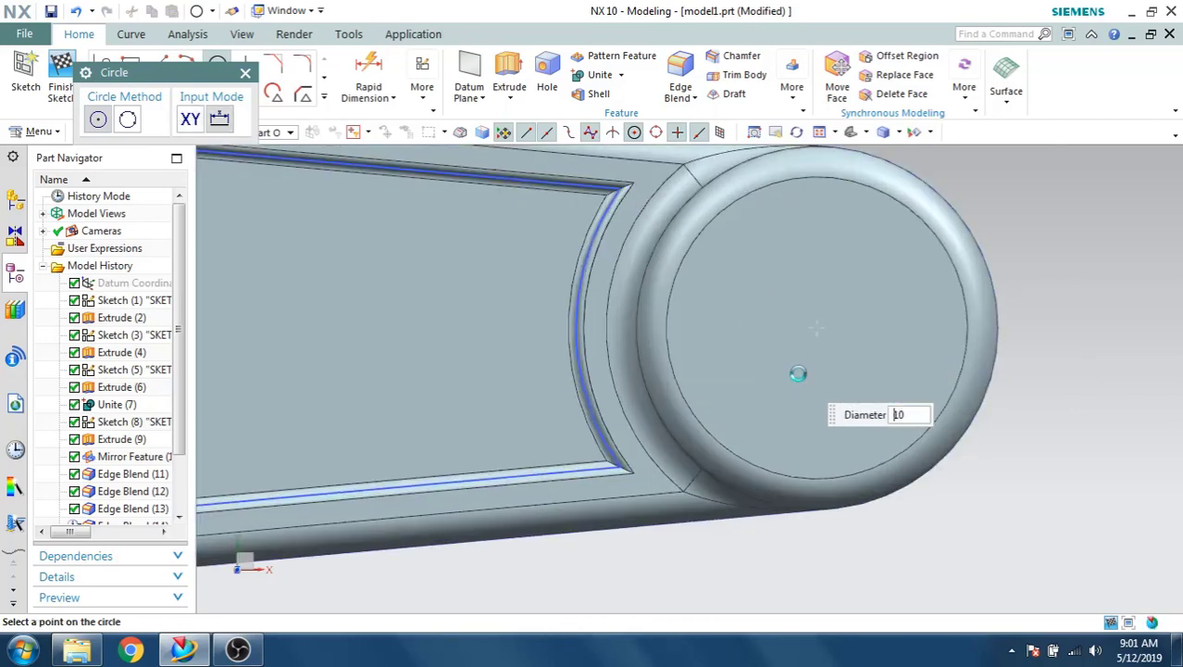
pyautogui.press('Escape')
pyautogui.press('Escape')
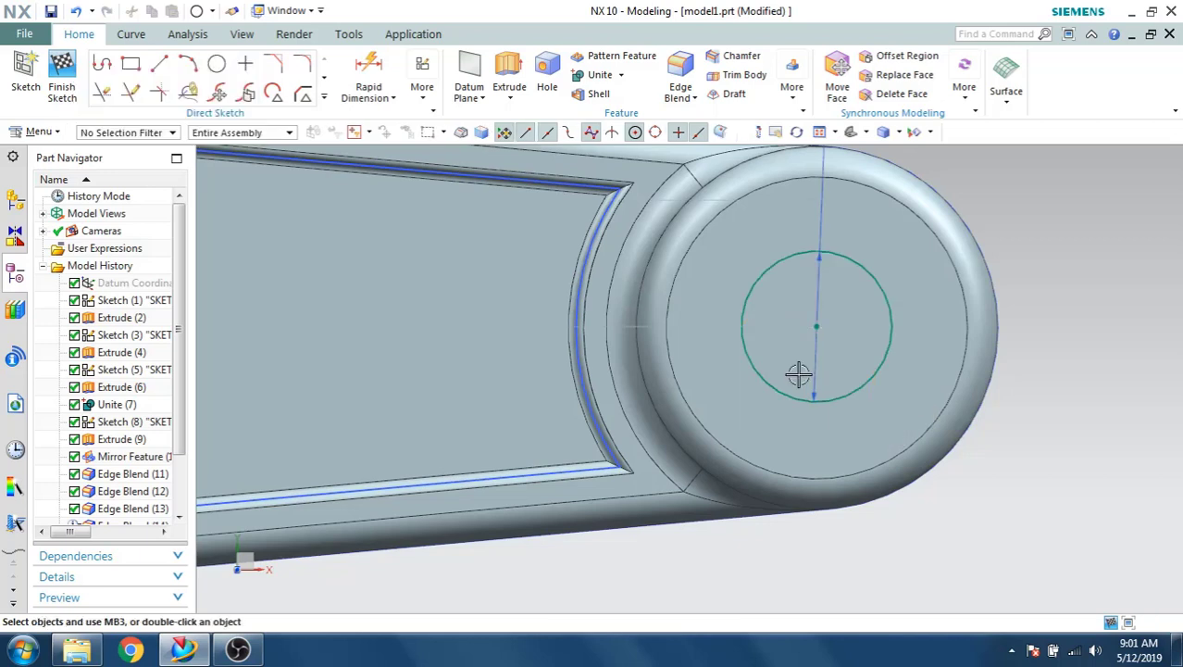
# - Constrain the 10 mm circle concentric with the circular edge of the small cylinder's top face and finish the sketch
pyautogui.press('c')
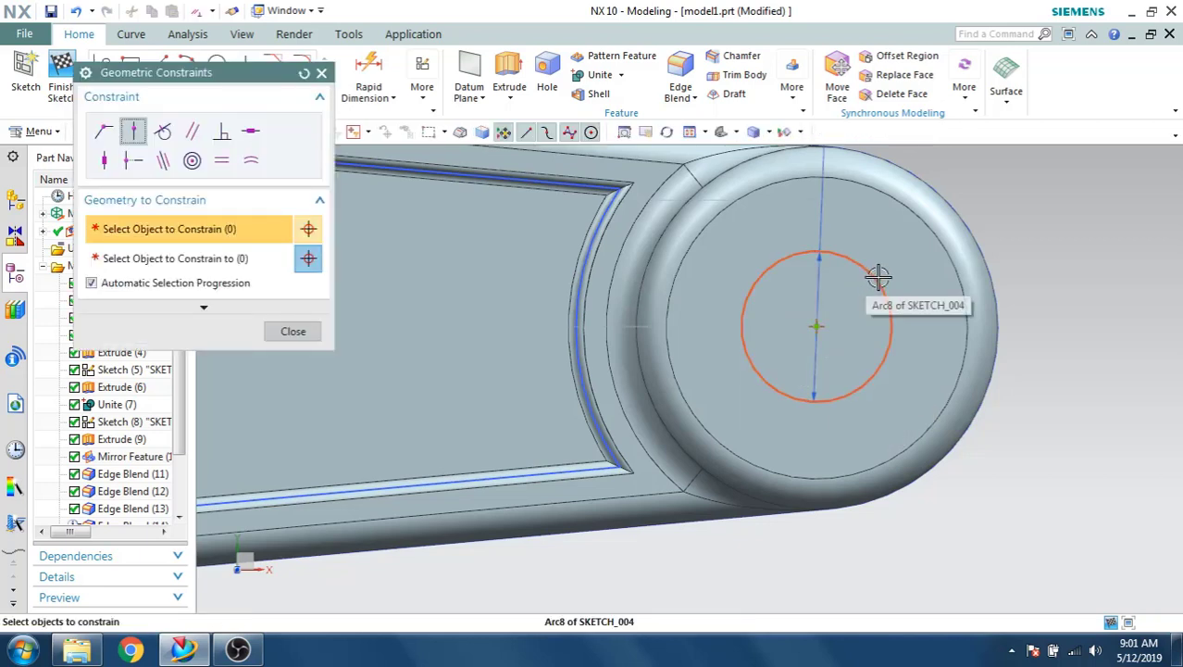
pyautogui.click(865, 265)
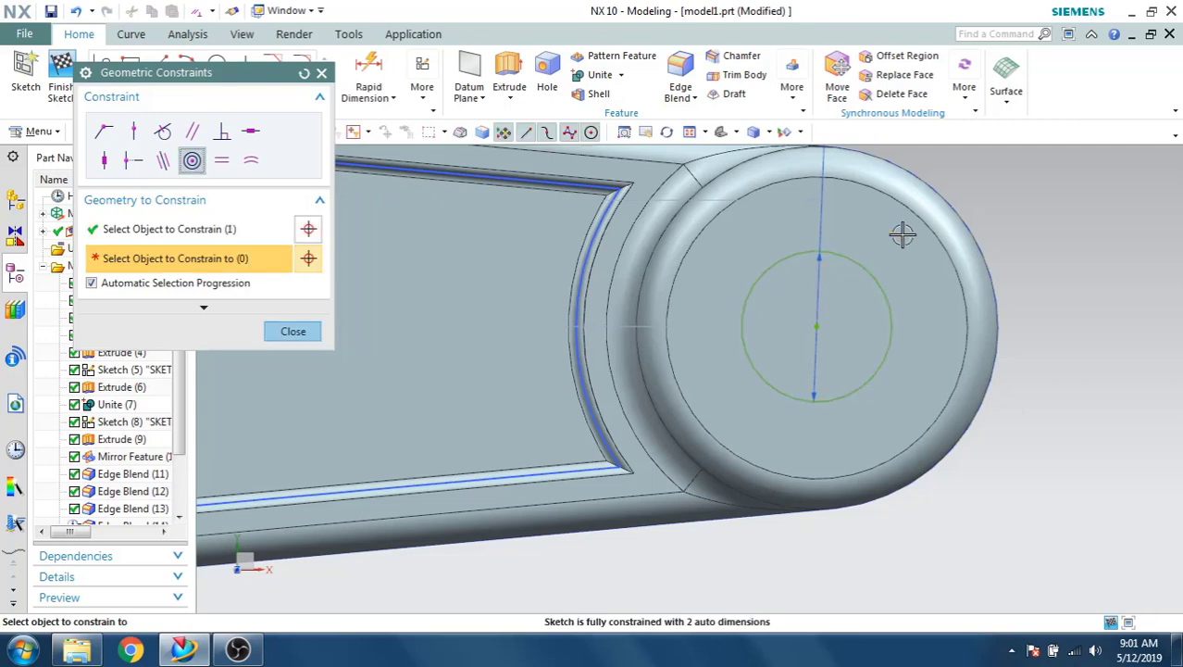
pyautogui.click(913, 214)
pyautogui.middleClick(859, 294)
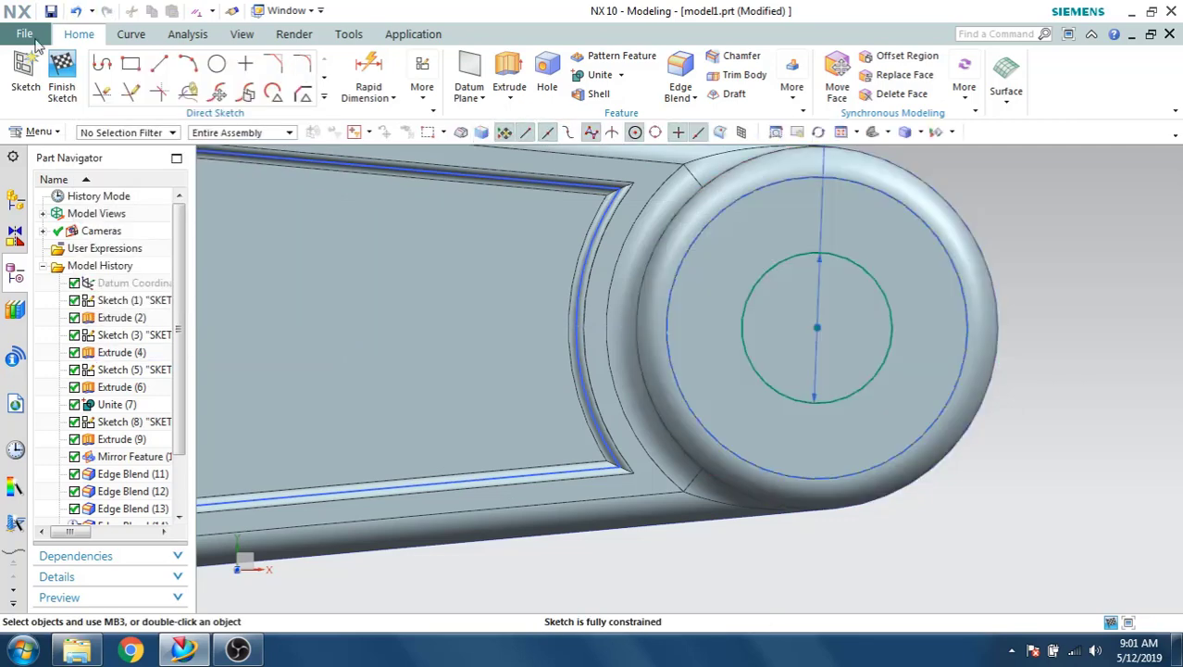
pyautogui.click(67, 79)
# - Extrude both sketched circles 30 mm downward through the cylinders, subtracting them from the body
pyautogui.moveTo(586, 238)
pyautogui.mouseDown(button='middle')
pyautogui.moveTo(571, 174)
pyautogui.moveTo(535, 175)
pyautogui.moveTo(650, 285)
pyautogui.moveTo(727, 211)
pyautogui.moveTo(688, 252)
pyautogui.mouseUp(button='middle')
pyautogui.hotkey('ctrl', 'f')
pyautogui.click(221, 74)
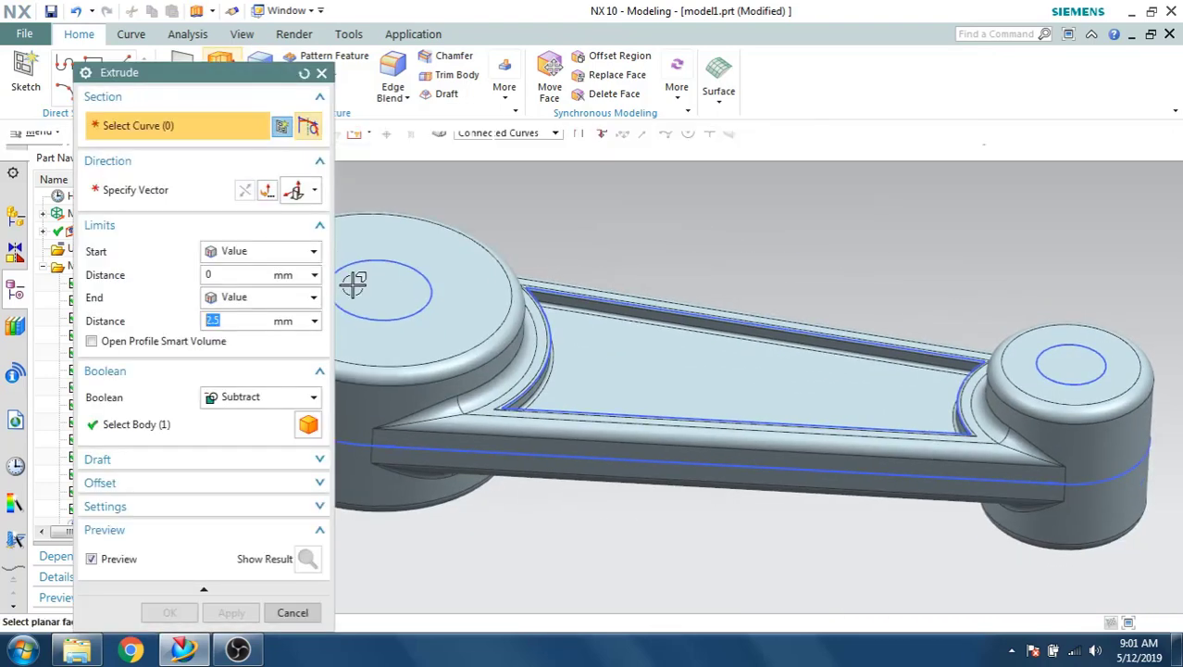
pyautogui.moveTo(349, 273); pyautogui.dragTo(408, 306, button='middle')
pyautogui.click(408, 306)
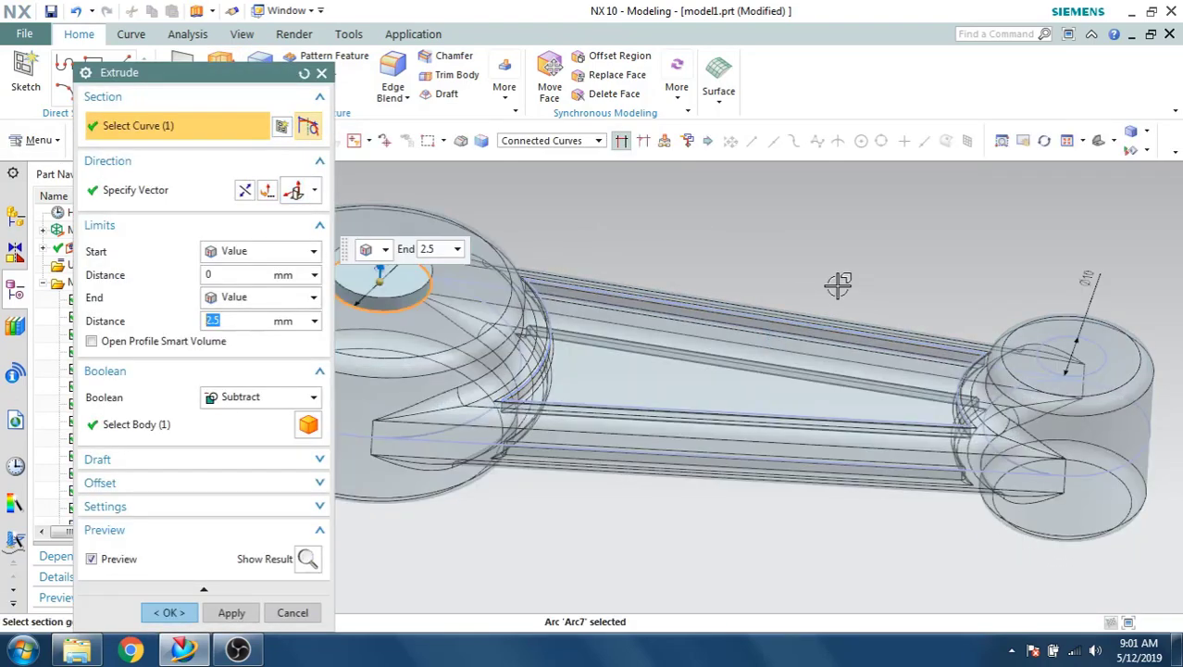
pyautogui.click(1086, 368)
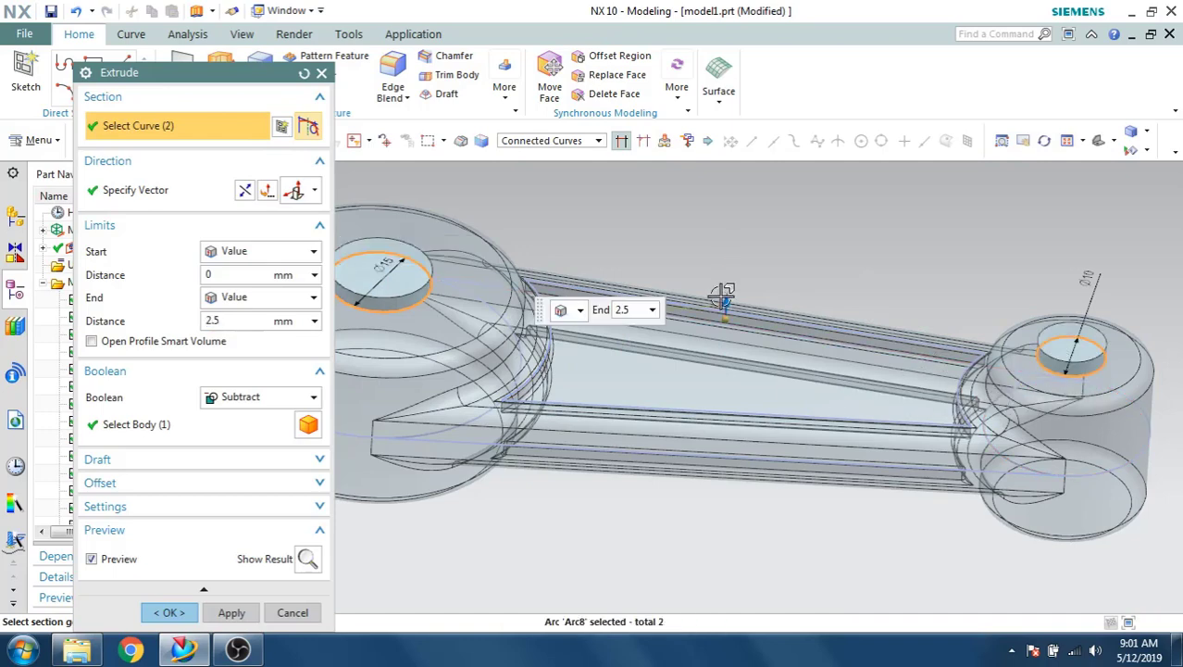
pyautogui.moveTo(723, 295); pyautogui.dragTo(715, 495)
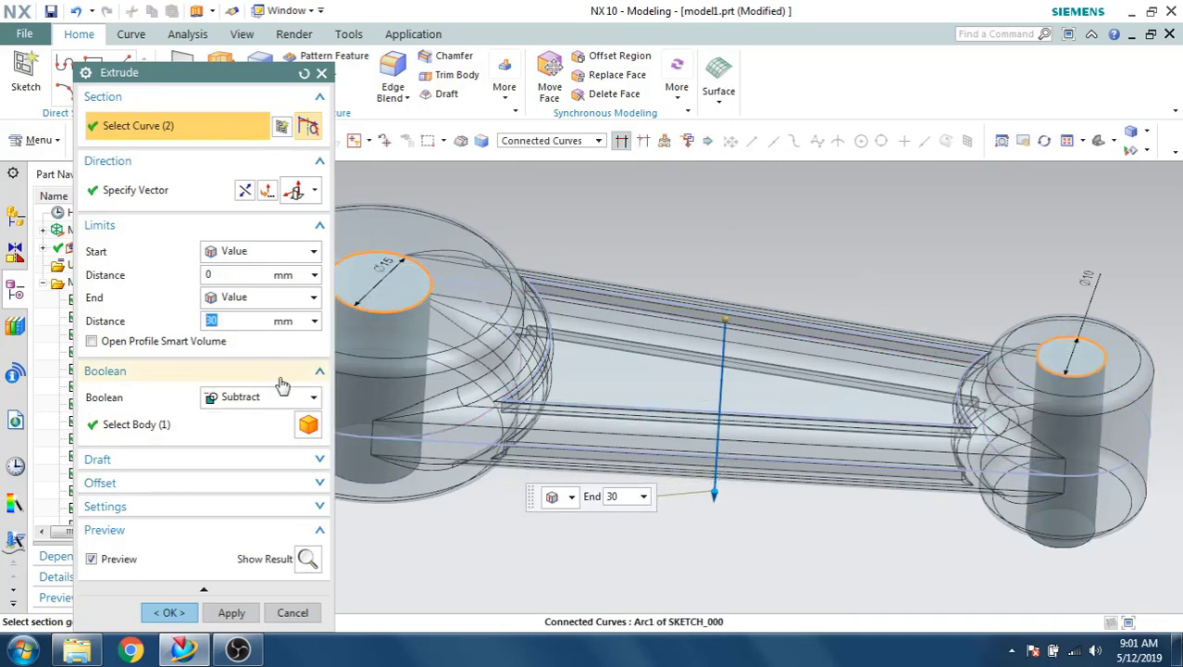
pyautogui.click(229, 424)
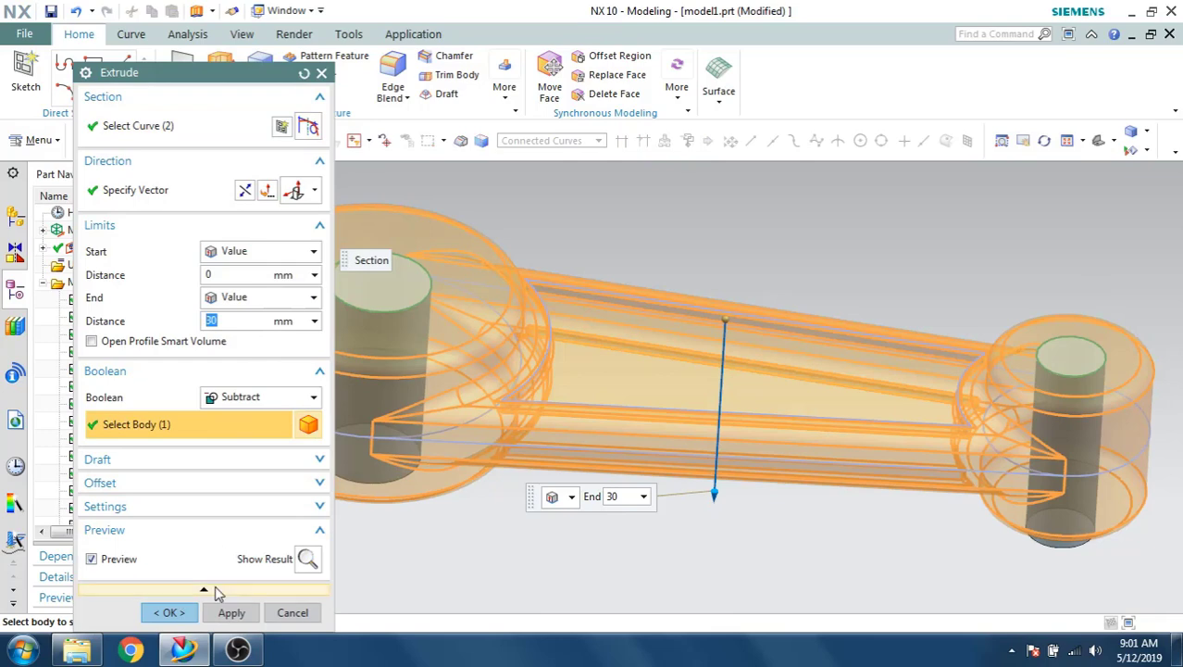
pyautogui.click(168, 612)
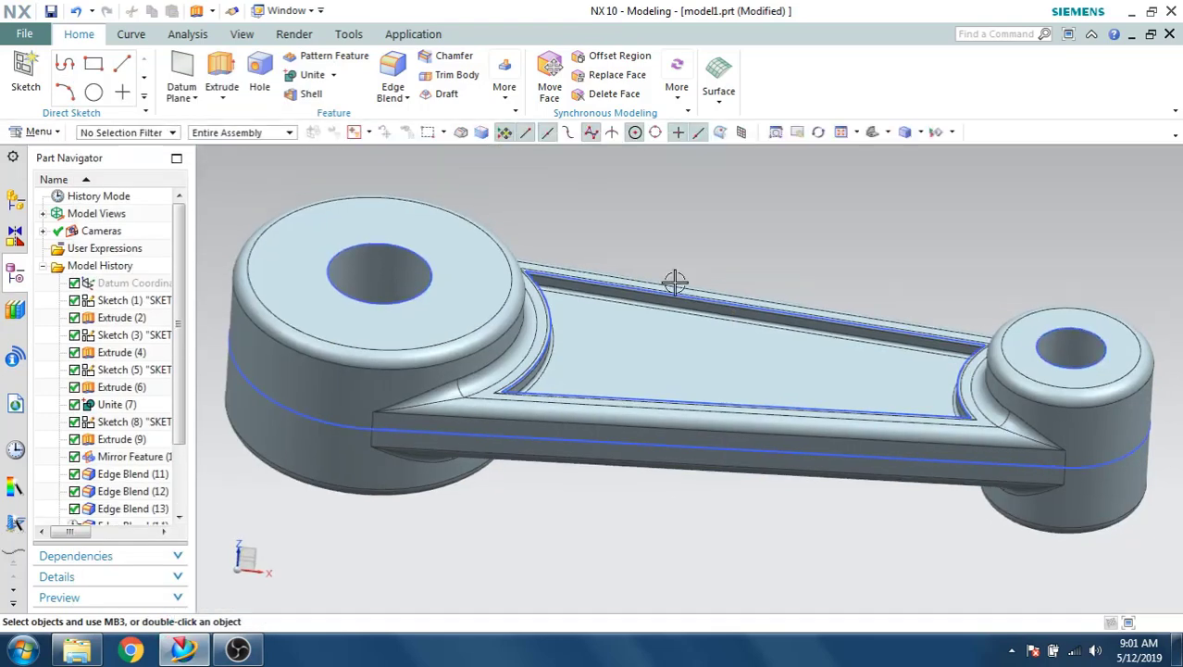
# - Hide all sketches in the model
pyautogui.press('Home')
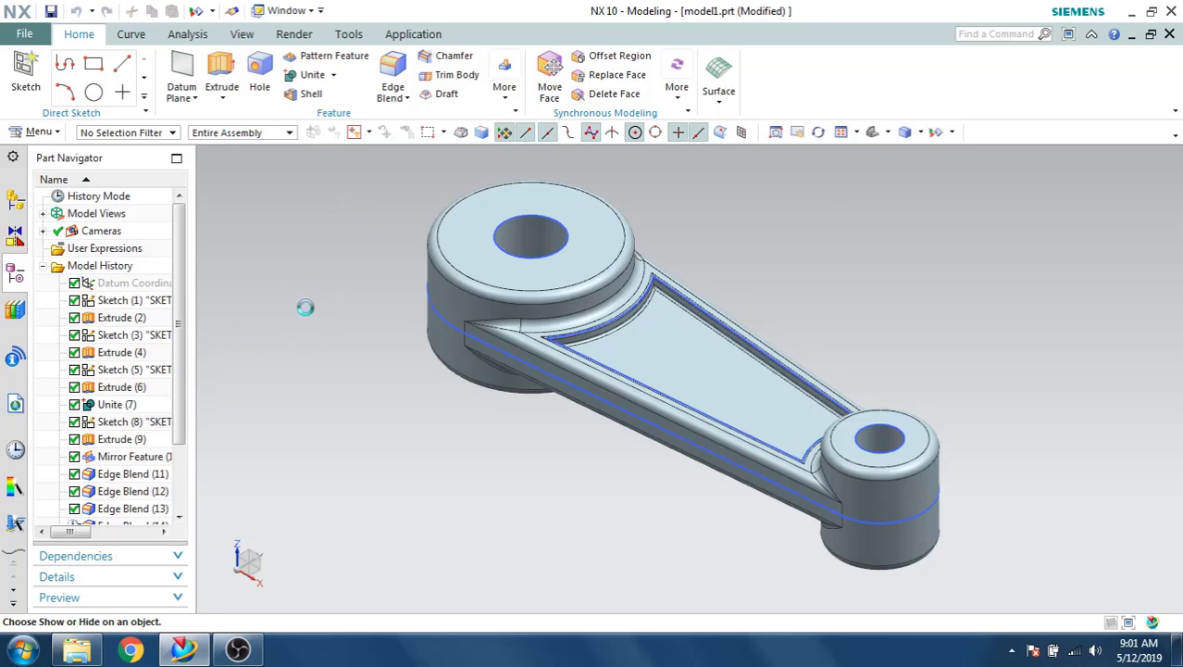
pyautogui.click(326, 203)
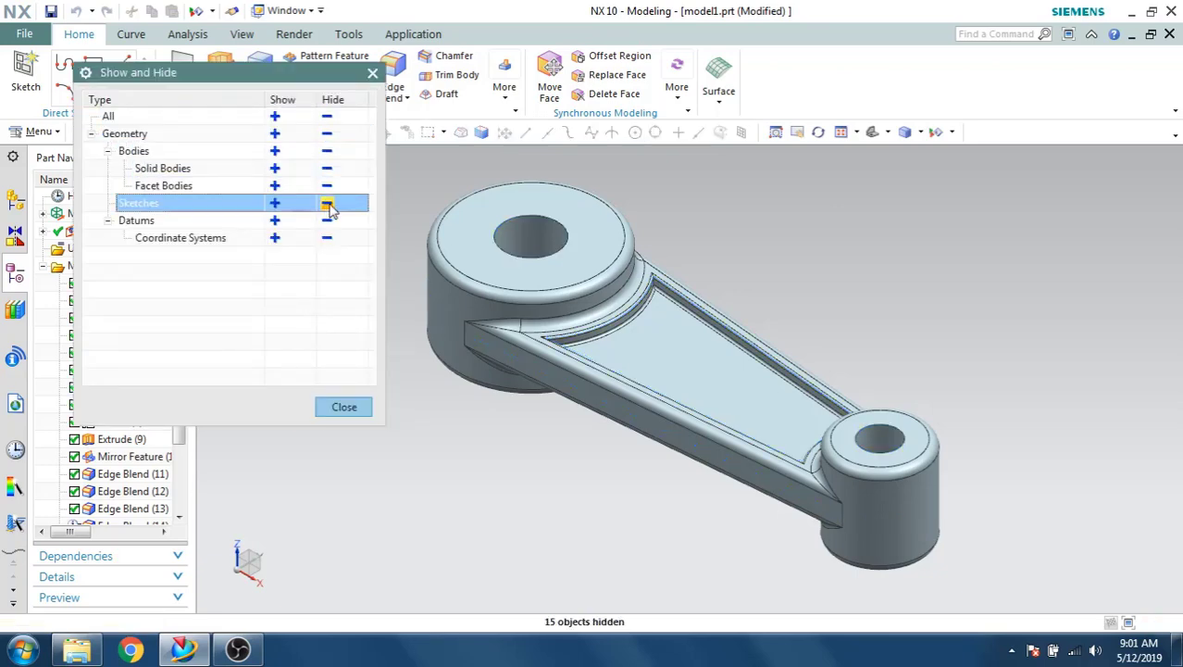
pyautogui.click(335, 408)
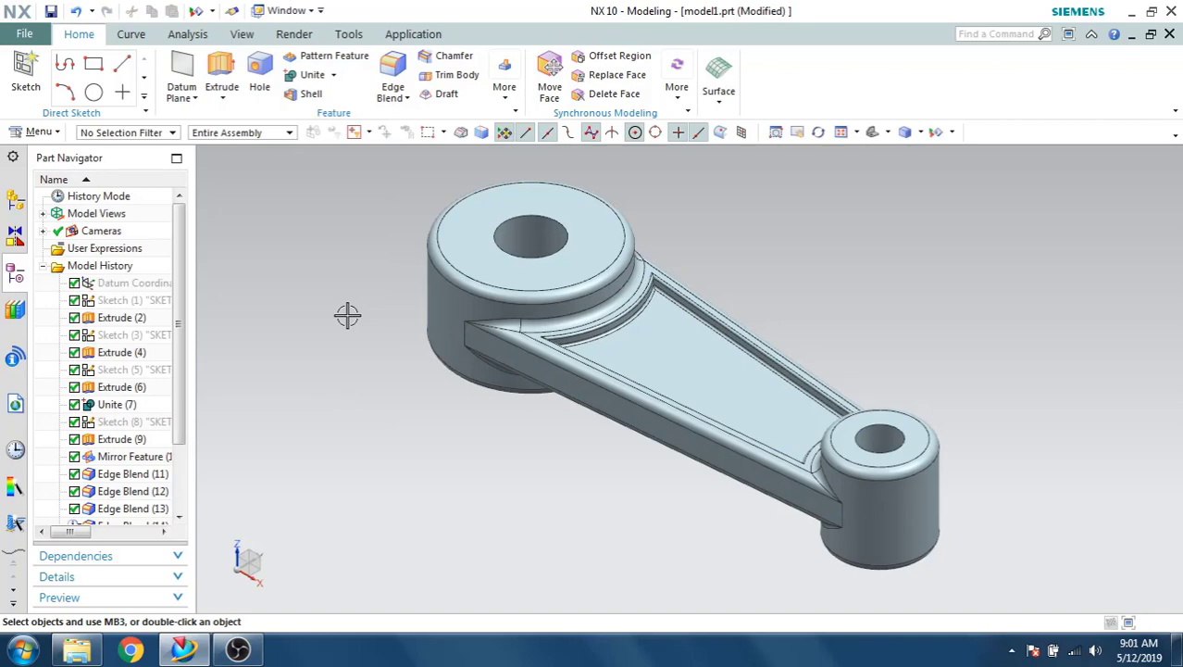
pyautogui.moveTo(459, 333); pyautogui.dragTo(483, 247, button='middle')
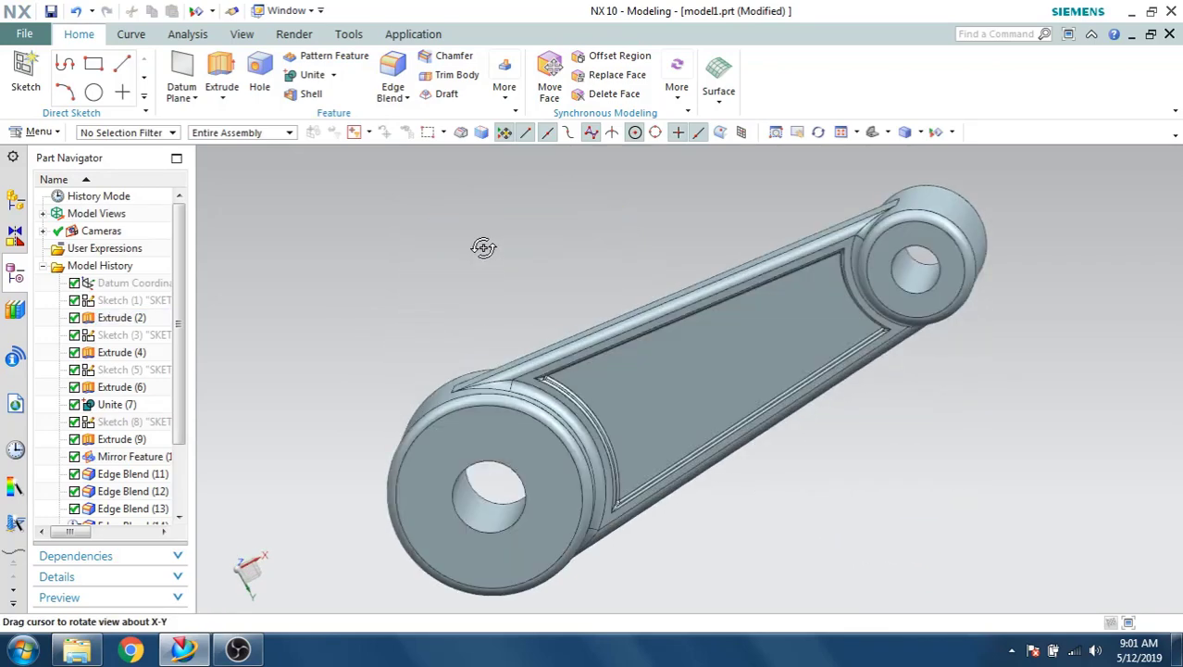
pyautogui.moveTo(628, 317); pyautogui.dragTo(764, 259, button='middle')
pyautogui.hotkey('ctrl', 'f')
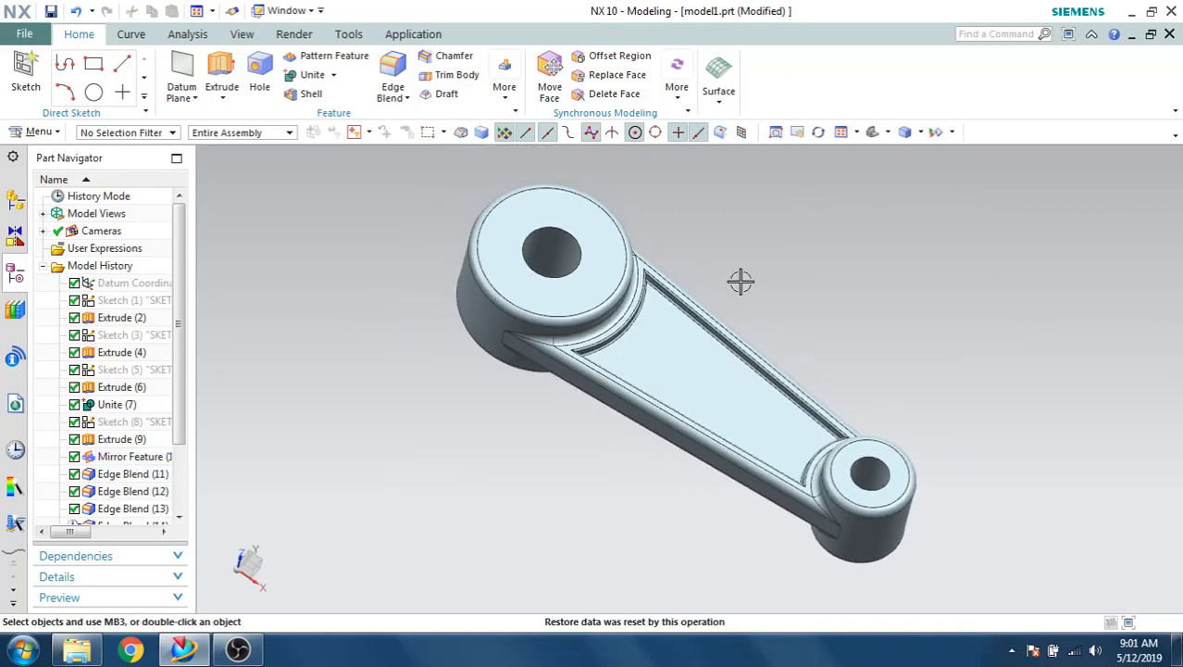
pyautogui.press('Home')
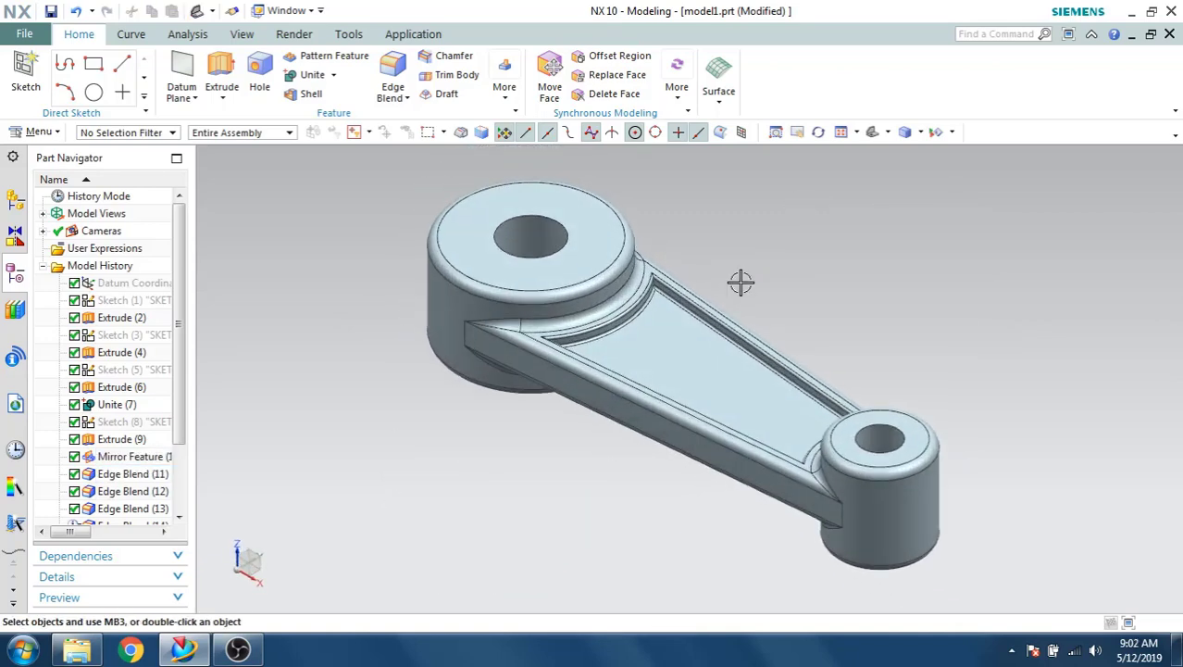